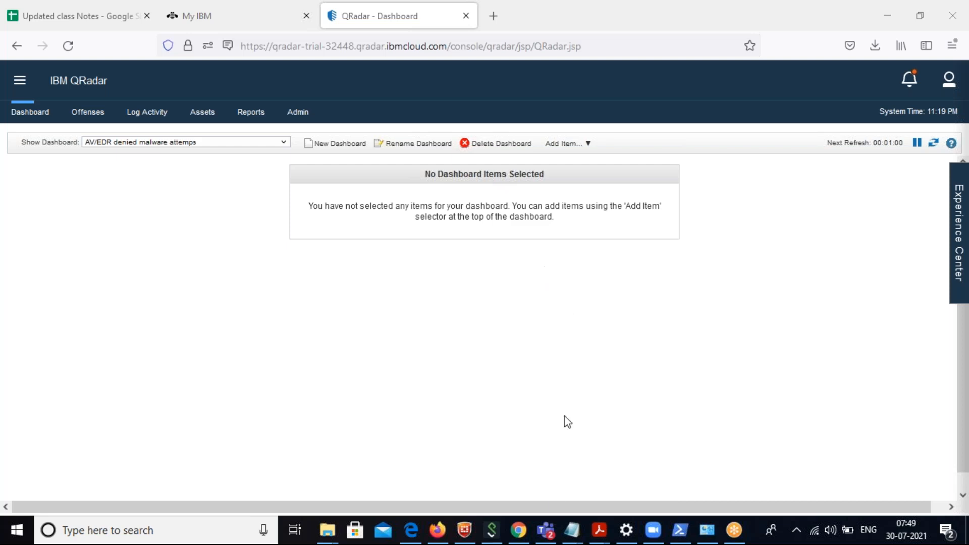
{"action": "left_click", "coordinate": [473, 541]}
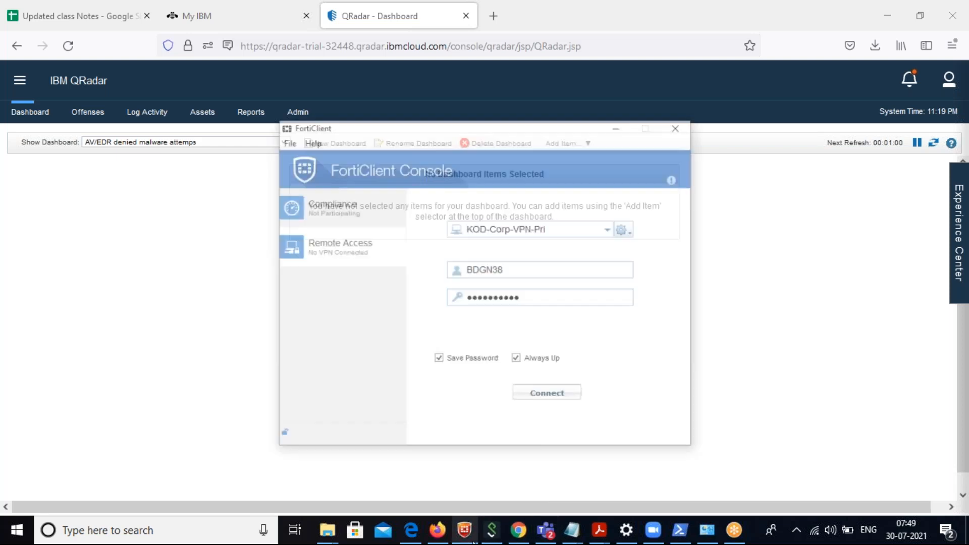
{"action": "left_click", "coordinate": [473, 541]}
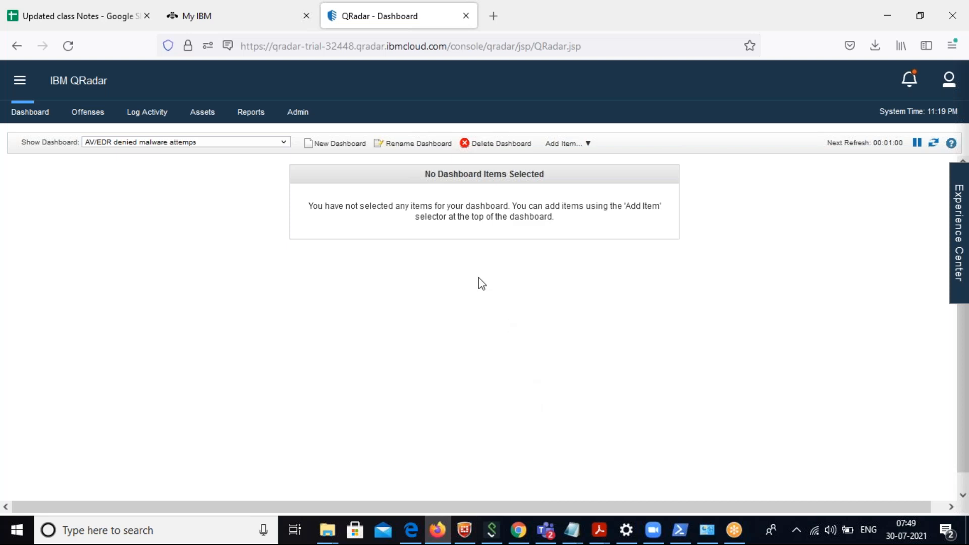
Open the real-time log activity and review the quick filter's search-term help and the available event export actions.
{"action": "left_click", "coordinate": [154, 123]}
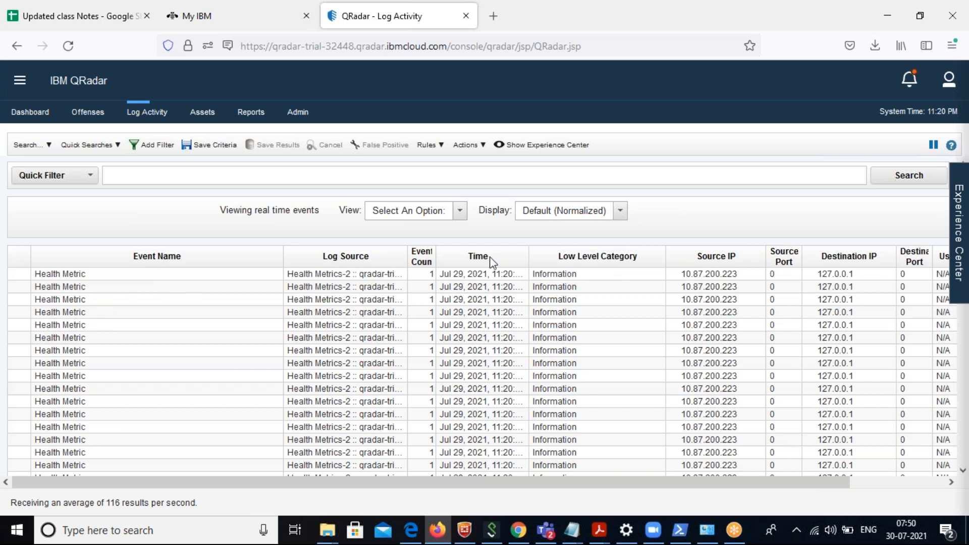
{"action": "left_click", "coordinate": [483, 150]}
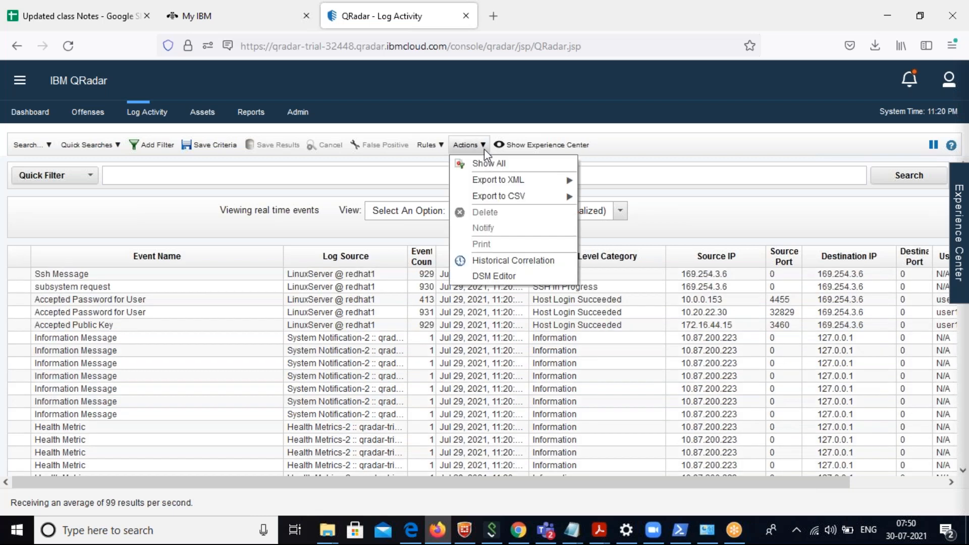
{"action": "mouse_move", "coordinate": [512, 201]}
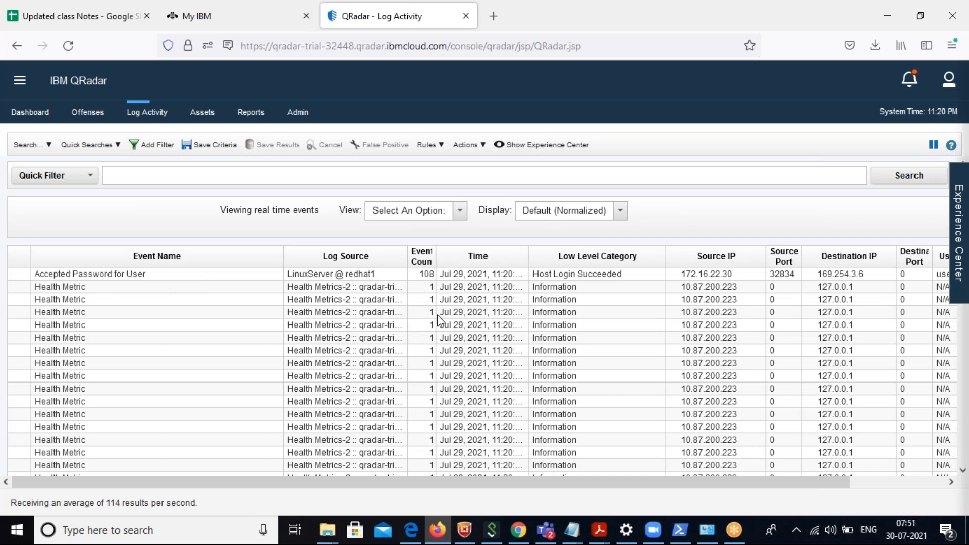
{"action": "left_click", "coordinate": [127, 178]}
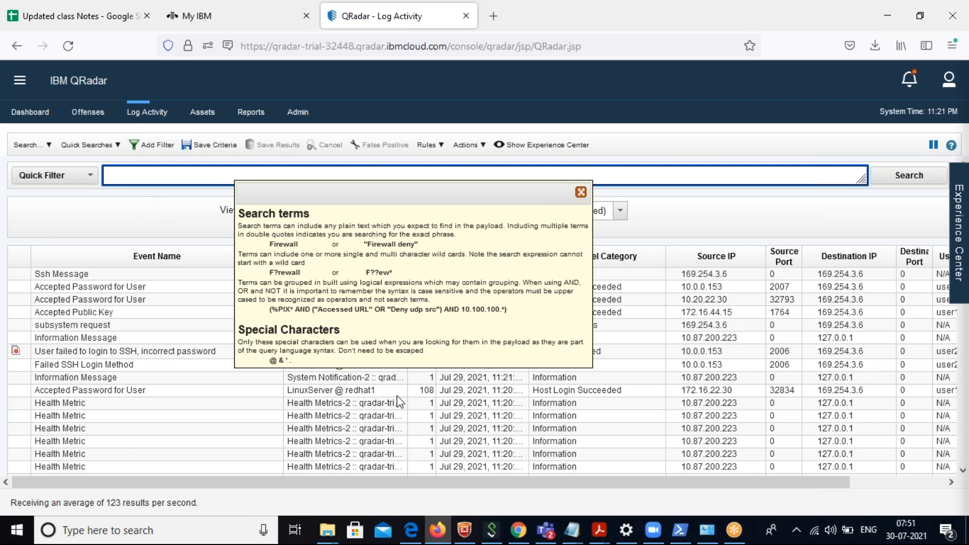
{"action": "left_click", "coordinate": [396, 395]}
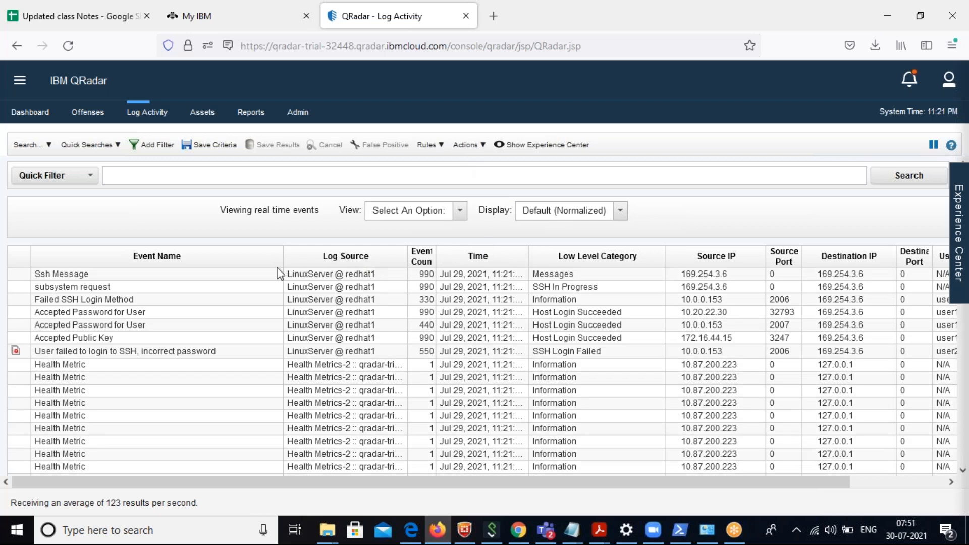
{"action": "left_click", "coordinate": [484, 146]}
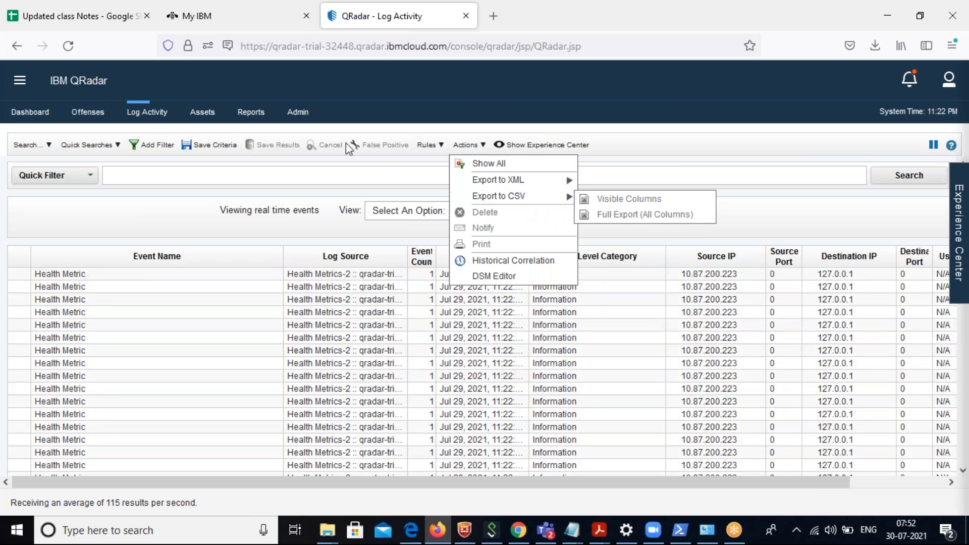
Open the asset profiles list to look over the registered assets.
{"action": "left_click", "coordinate": [202, 112]}
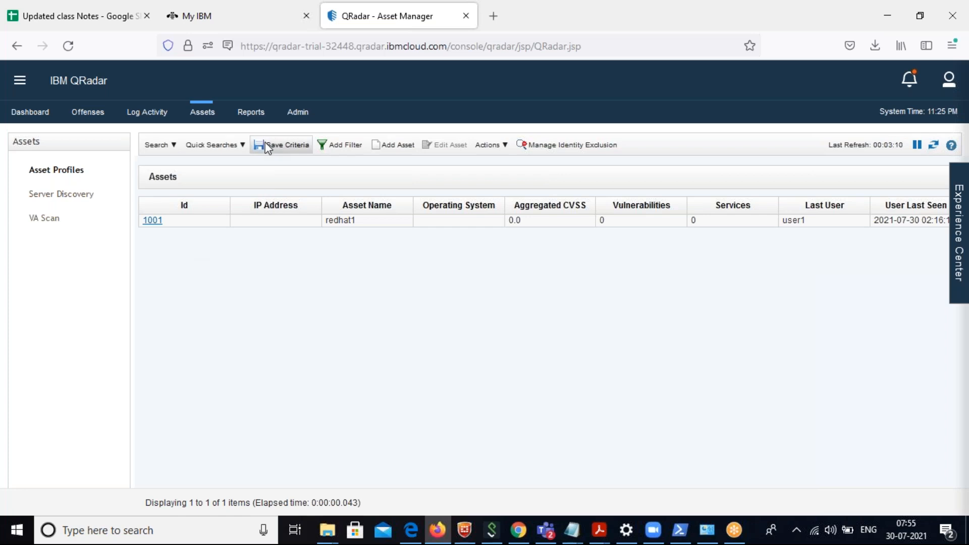
Open the reports list and widen the Report Name column so the full report names can be read.
{"action": "left_click", "coordinate": [258, 119]}
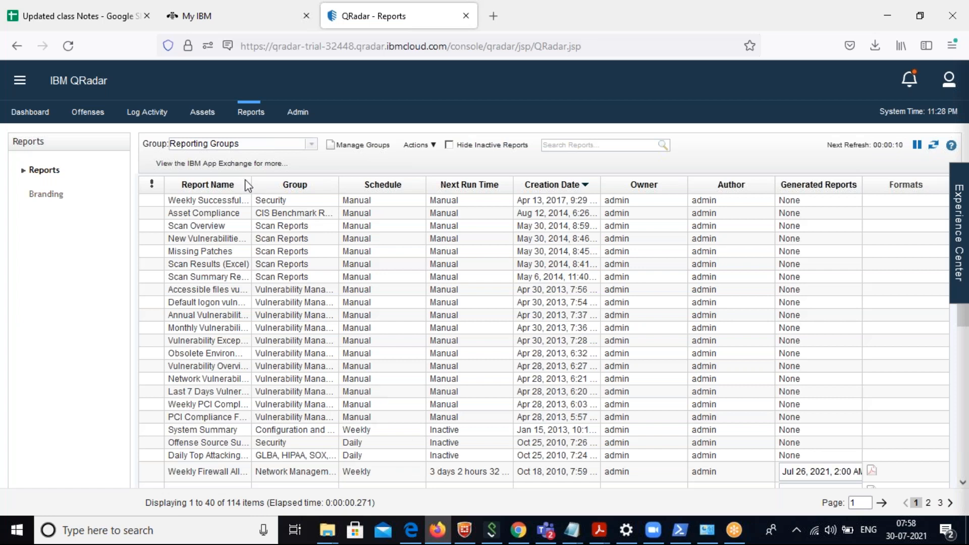
{"action": "left_click_drag", "start_coordinate": [248, 181], "coordinate": [418, 207]}
{"action": "left_click", "coordinate": [85, 240]}
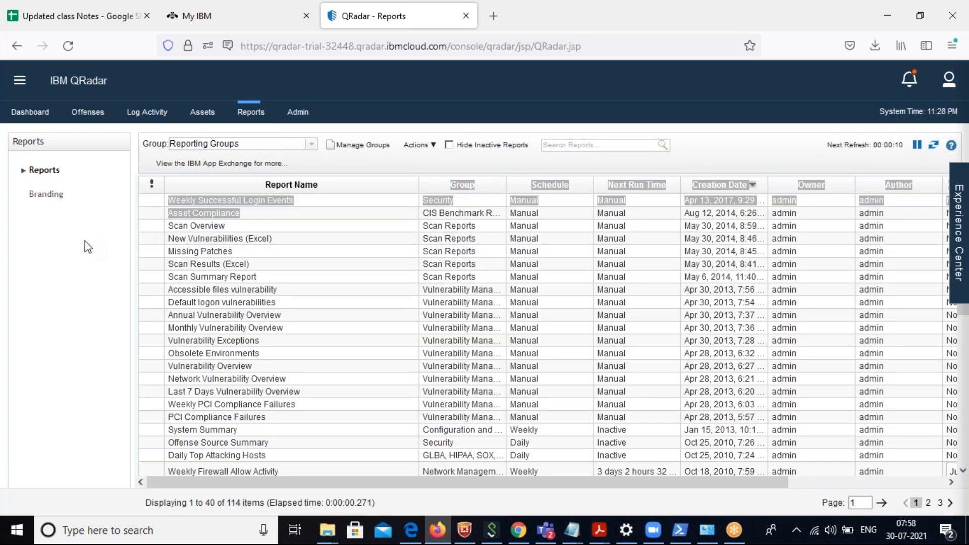
Examine the login, asset compliance, scan and vulnerability reports in the list, including the description of Asset Compliance's report group.
{"action": "left_click", "coordinate": [258, 199]}
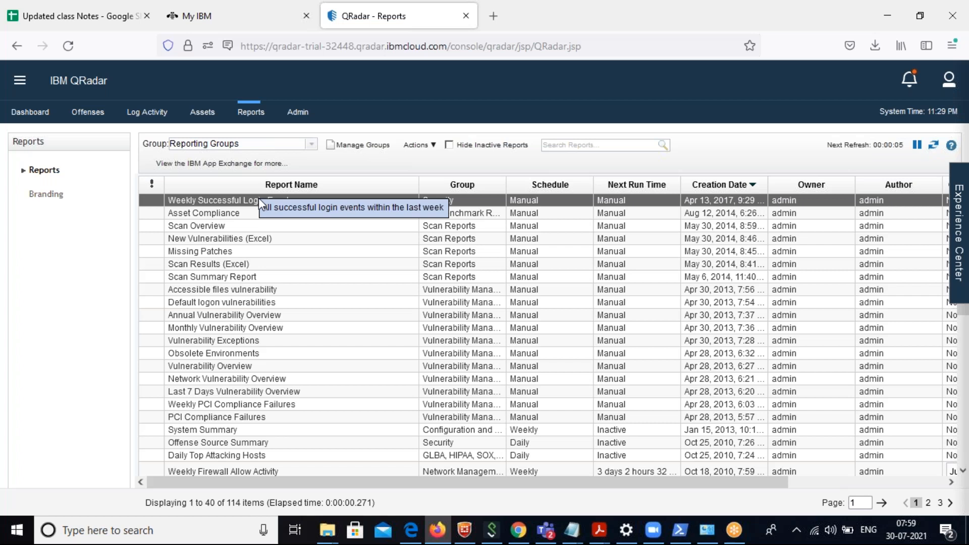
{"action": "left_click", "coordinate": [223, 217]}
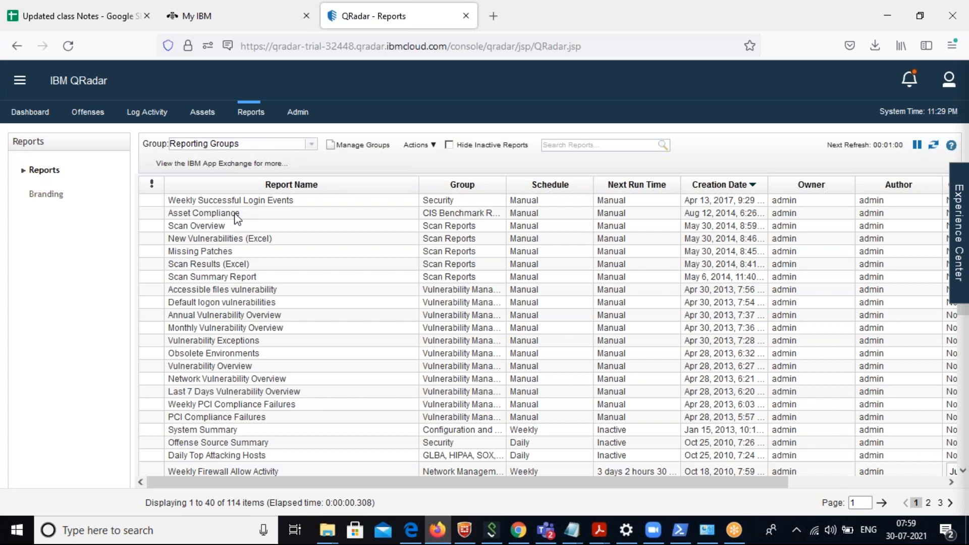
{"action": "left_click", "coordinate": [463, 213]}
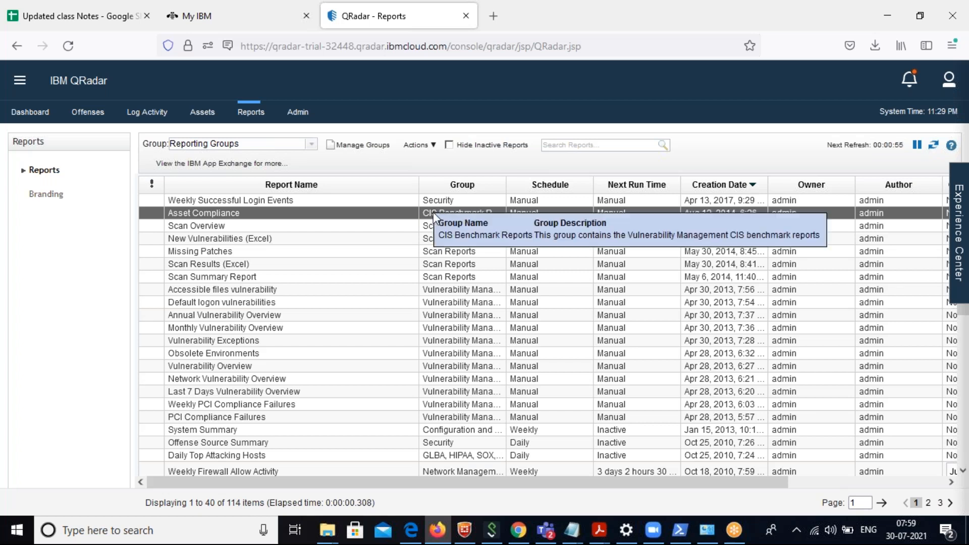
{"action": "left_click", "coordinate": [316, 236]}
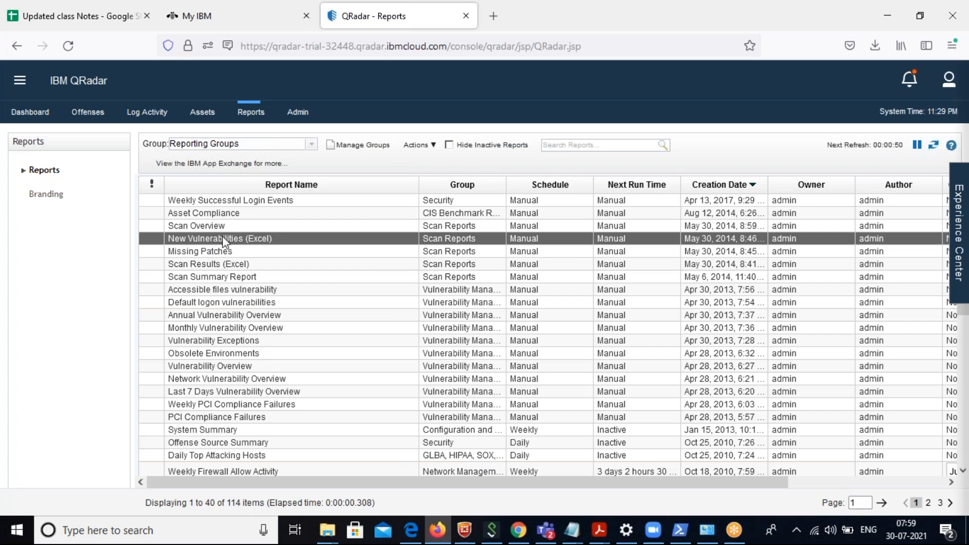
{"action": "left_click", "coordinate": [204, 254]}
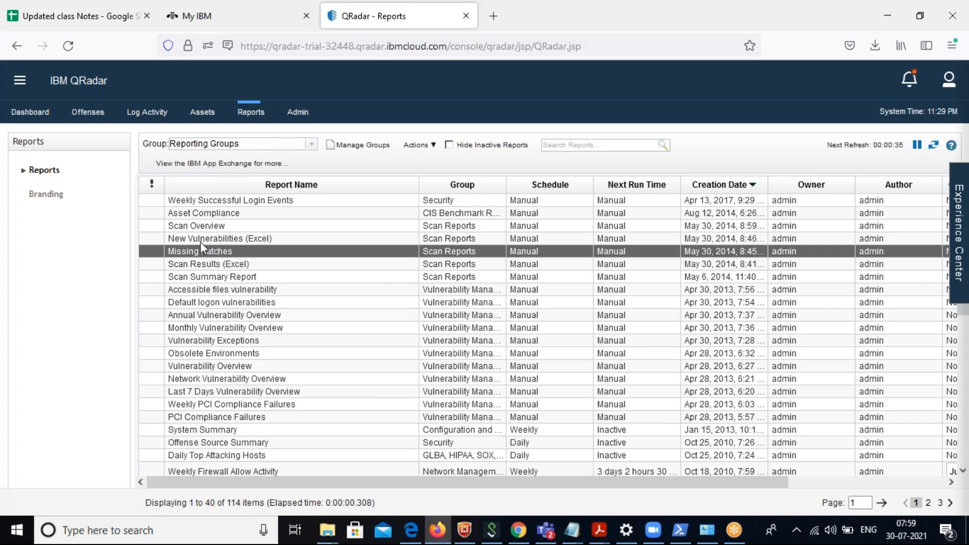
{"action": "left_click", "coordinate": [186, 290]}
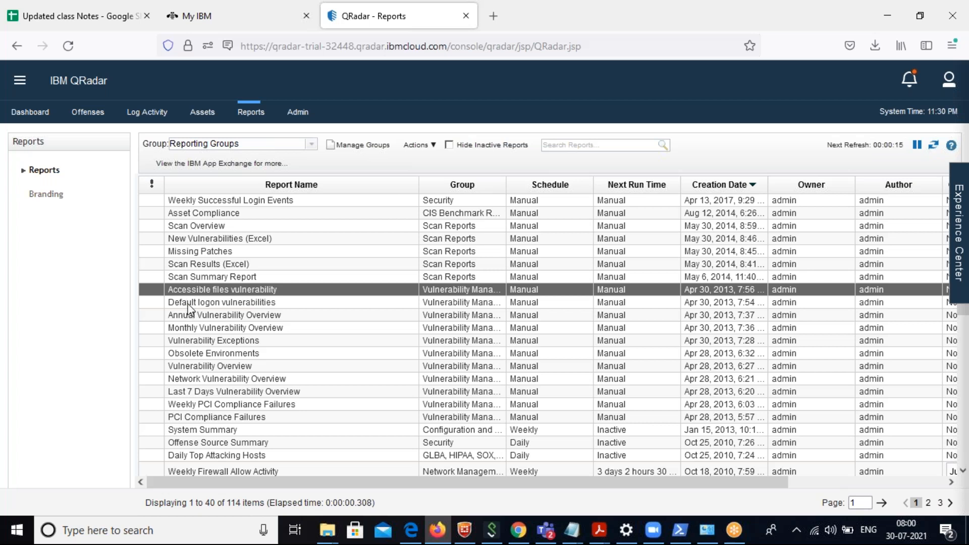
{"action": "left_click", "coordinate": [189, 305]}
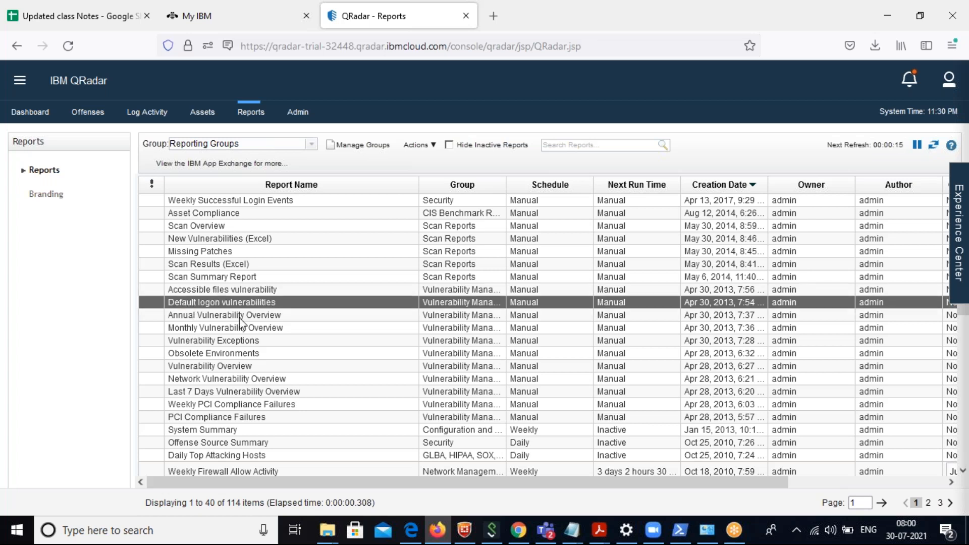
{"action": "left_click", "coordinate": [181, 204]}
{"action": "left_click", "coordinate": [180, 213]}
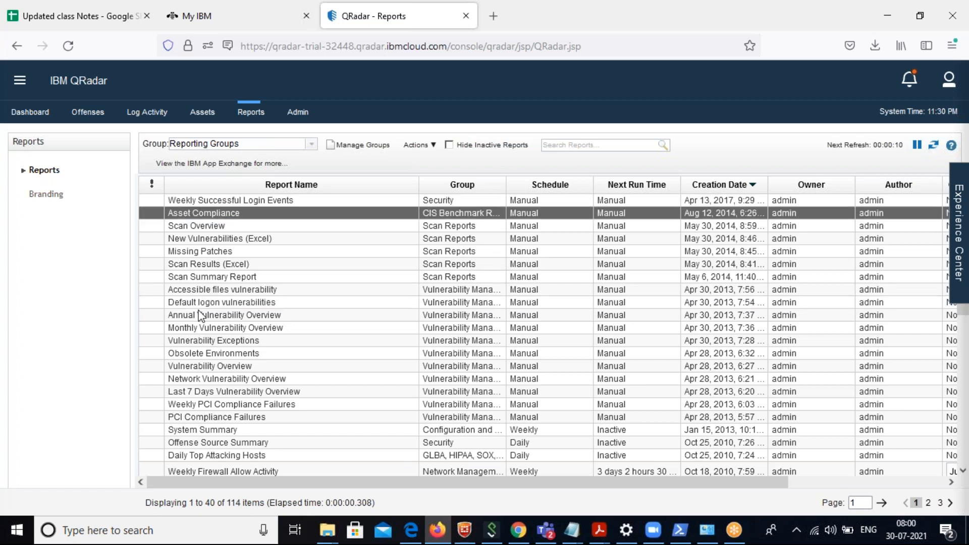
Review the reports from Weekly PCI Compliance Failures through System Summary and Offense Source Summary to Daily Top Attacking Hosts.
{"action": "left_click", "coordinate": [197, 406]}
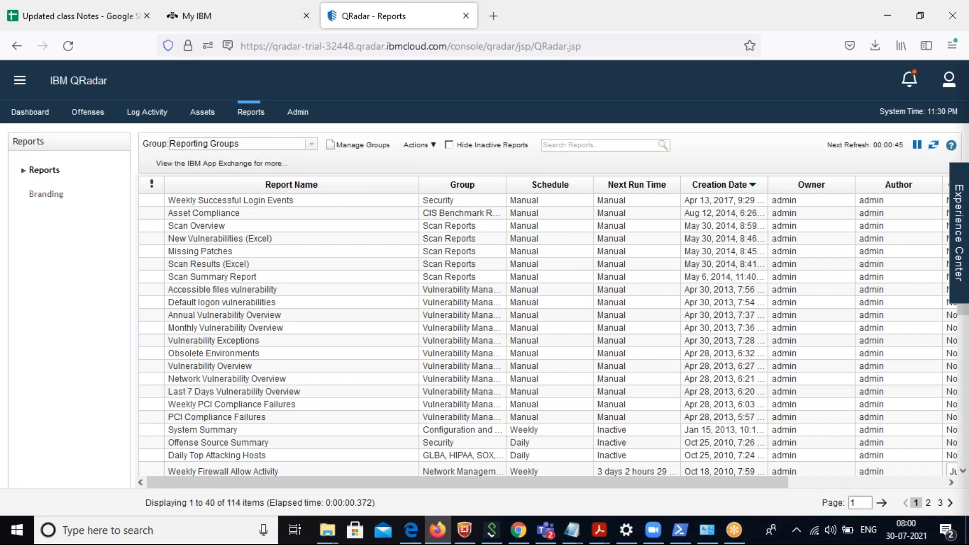
{"action": "left_click", "coordinate": [223, 404]}
{"action": "left_click", "coordinate": [204, 407]}
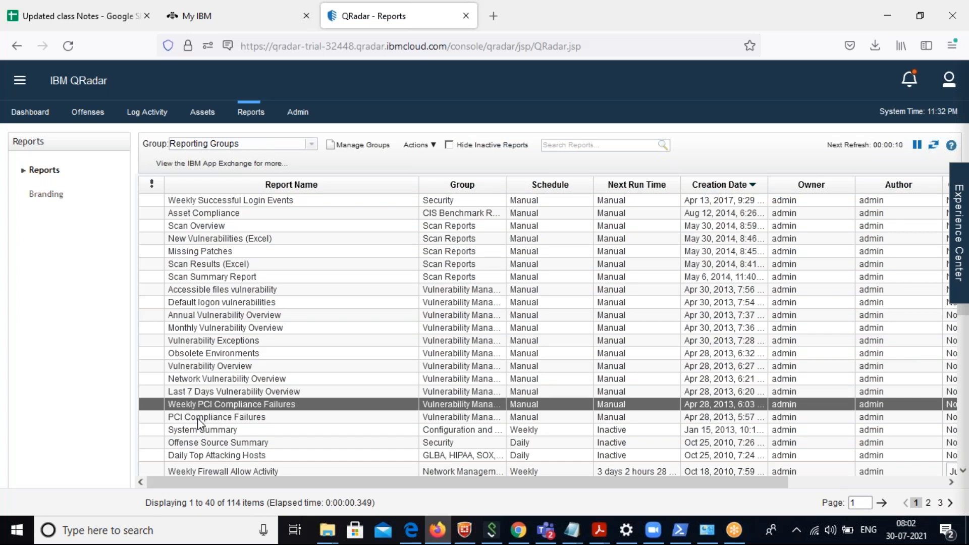
{"action": "left_click", "coordinate": [197, 417]}
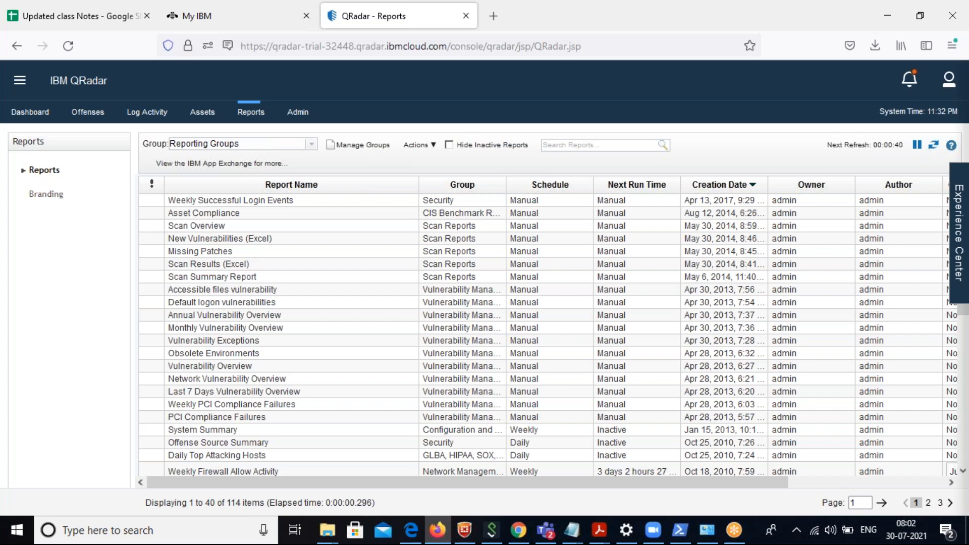
{"action": "left_click", "coordinate": [221, 430]}
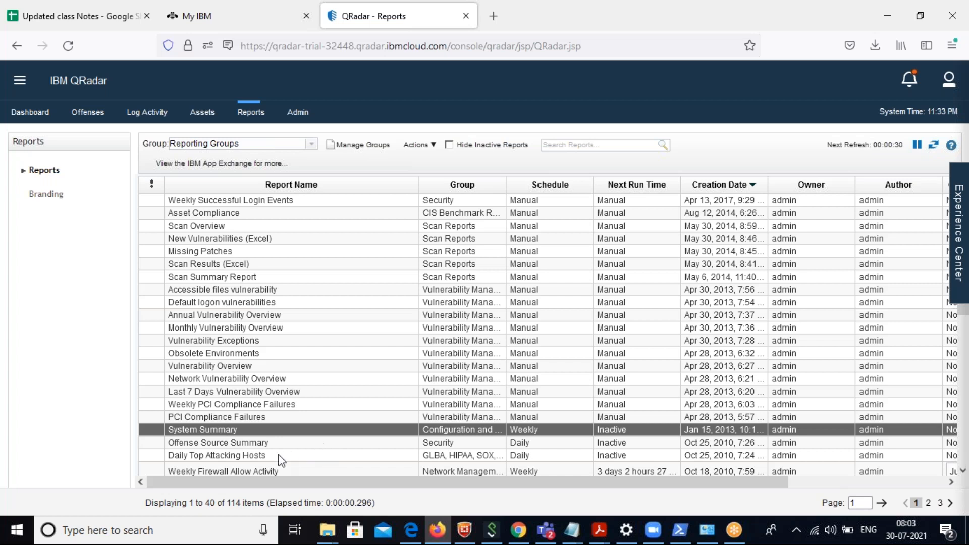
{"action": "left_click", "coordinate": [217, 446]}
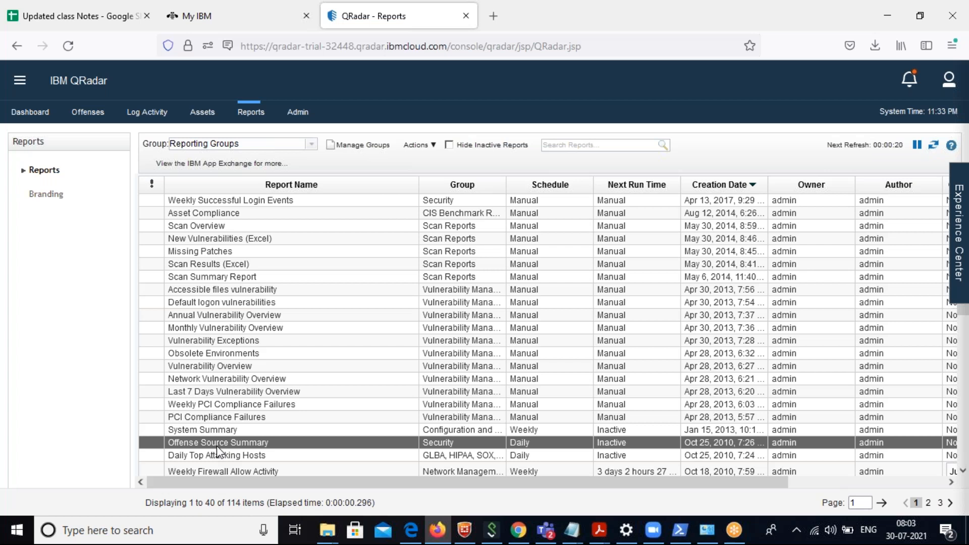
{"action": "left_click", "coordinate": [220, 456]}
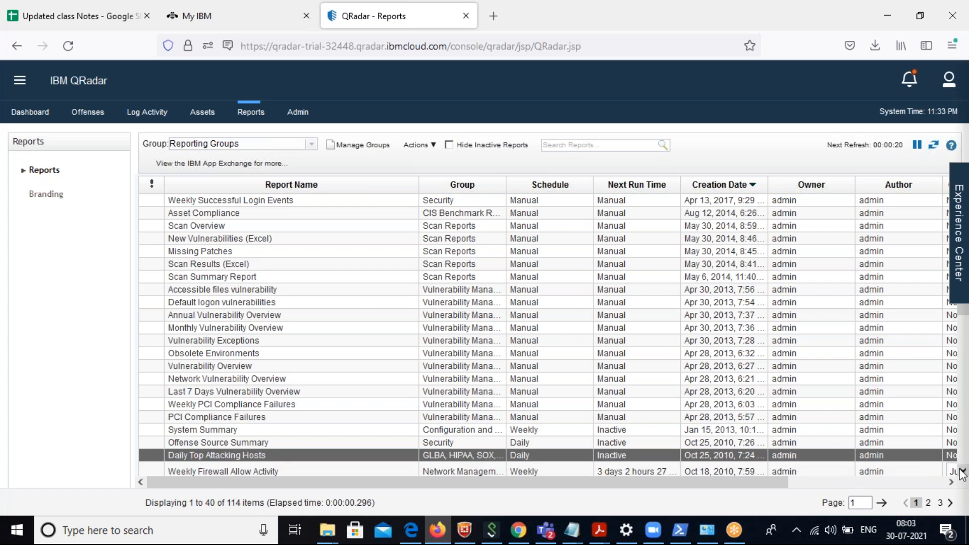
Read the description of the Weekly Firewall Allow Activity report and look through the scheduled reports further down the list.
{"action": "scroll", "coordinate": [960, 473], "scroll_direction": "down", "scroll_amount": 3}
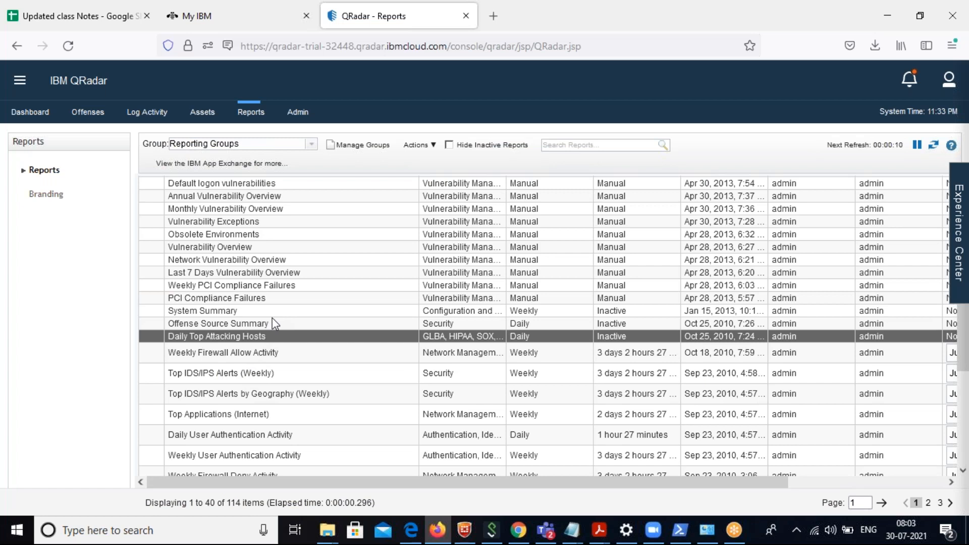
{"action": "left_click", "coordinate": [242, 354]}
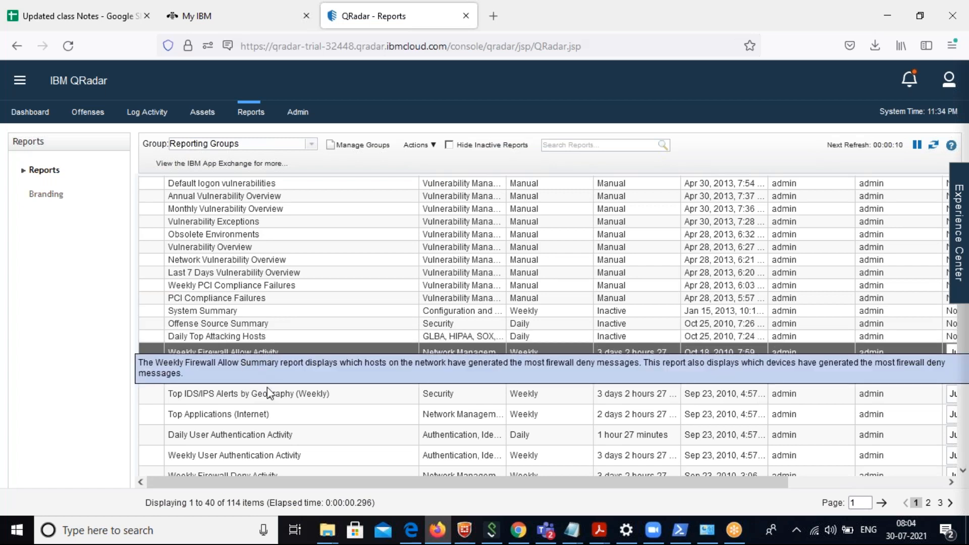
{"action": "mouse_move", "coordinate": [275, 362]}
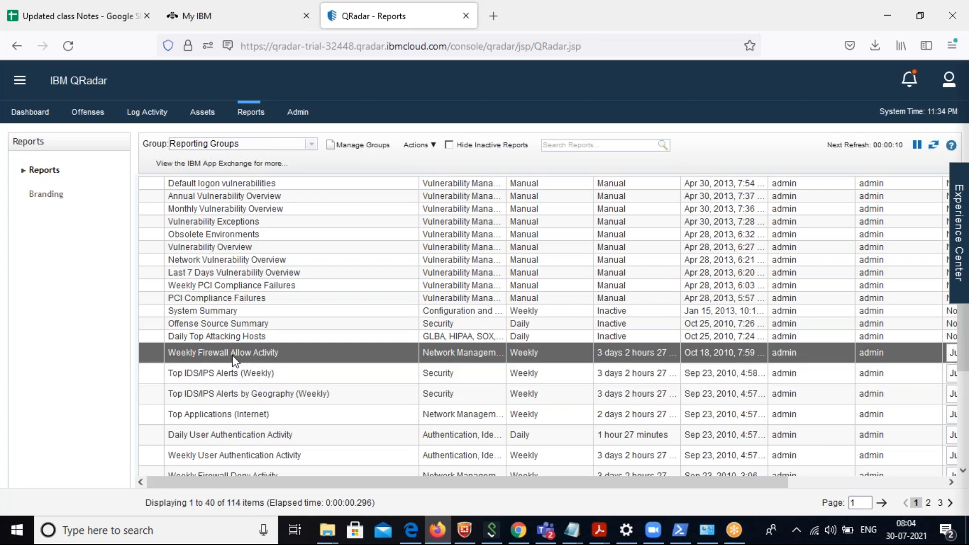
{"action": "mouse_move", "coordinate": [245, 355]}
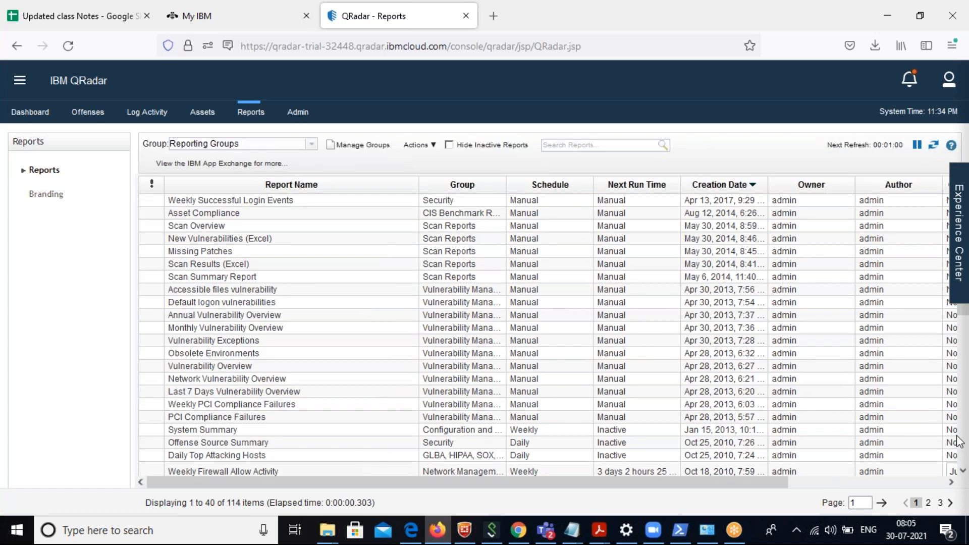
{"action": "scroll", "coordinate": [962, 442], "scroll_direction": "down", "scroll_amount": 1}
{"action": "scroll", "coordinate": [962, 442], "scroll_direction": "down", "scroll_amount": 5}
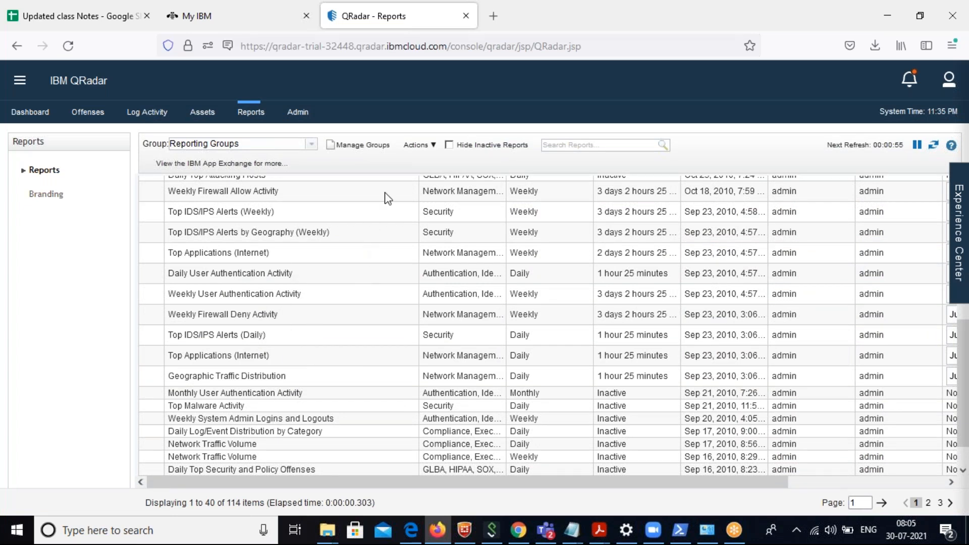
Start creating a new report and advance the Report Wizard past its introduction to the scheduling options.
{"action": "left_click", "coordinate": [425, 145]}
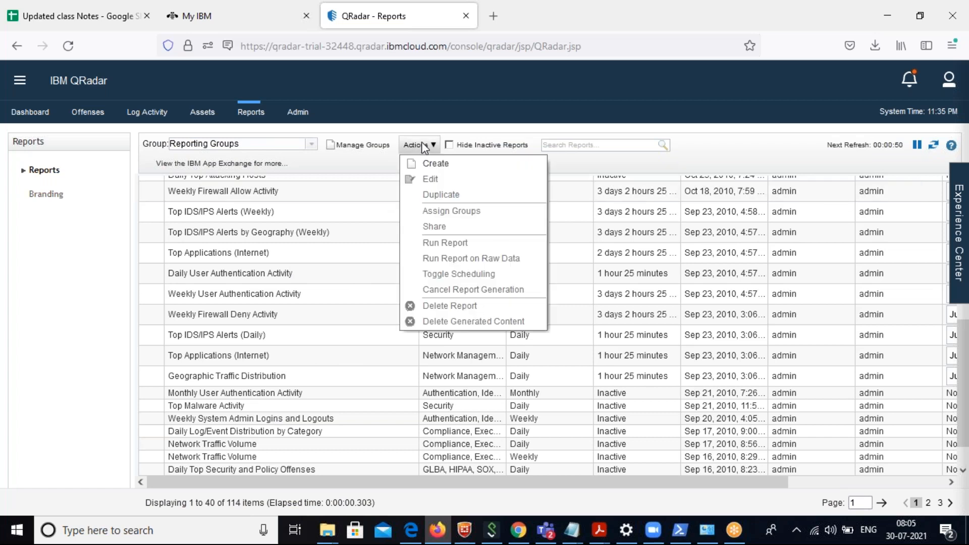
{"action": "left_click", "coordinate": [434, 167]}
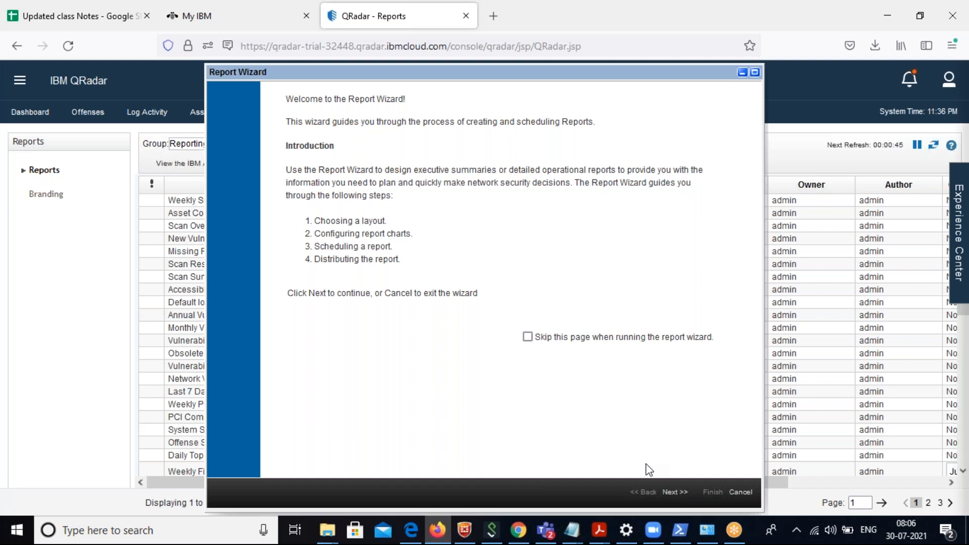
{"action": "left_click", "coordinate": [671, 492]}
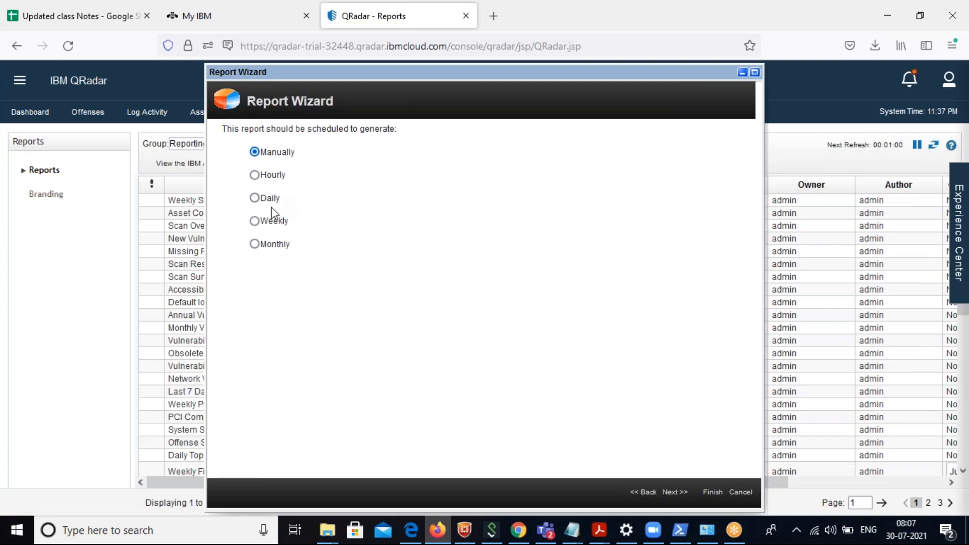
Schedule the report to generate daily at 9:00 AM on all seven days, including Sunday and Saturday, and continue to the layout choices.
{"action": "left_click", "coordinate": [254, 198]}
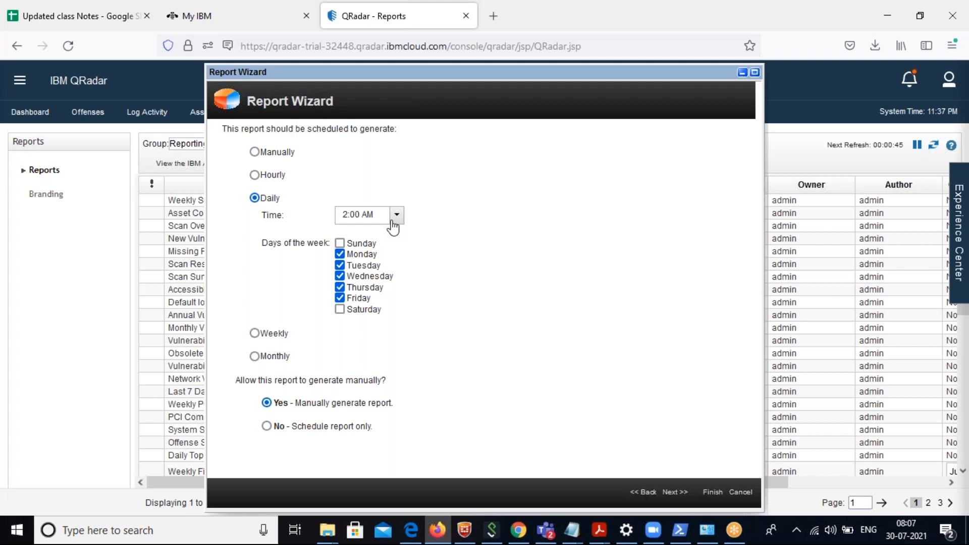
{"action": "left_click", "coordinate": [340, 243]}
{"action": "left_click", "coordinate": [340, 309]}
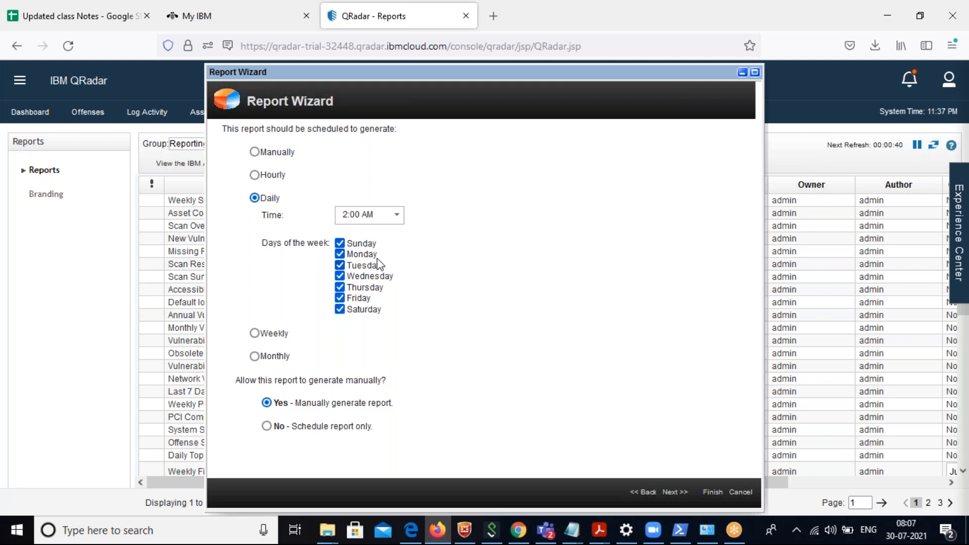
{"action": "left_click", "coordinate": [398, 215]}
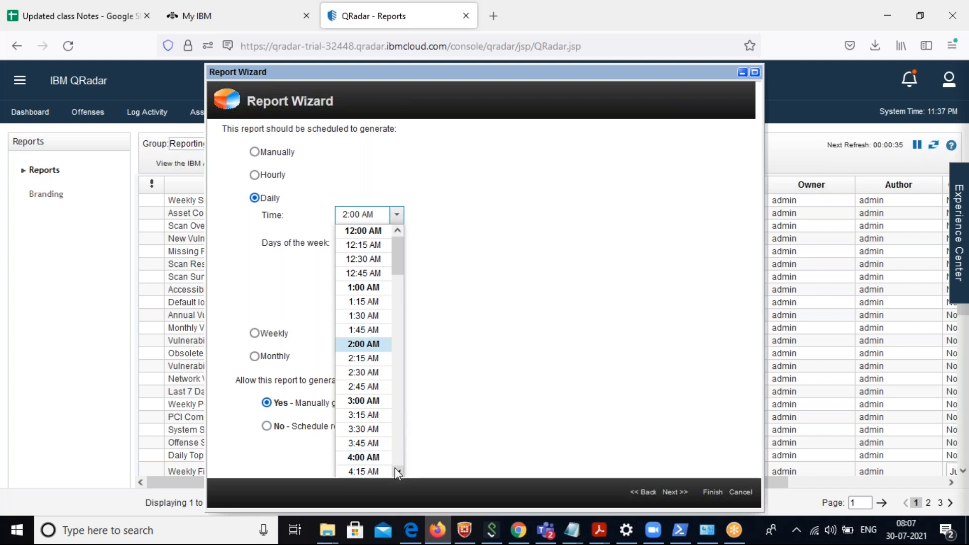
{"action": "left_click_drag", "start_coordinate": [395, 468], "coordinate": [394, 468]}
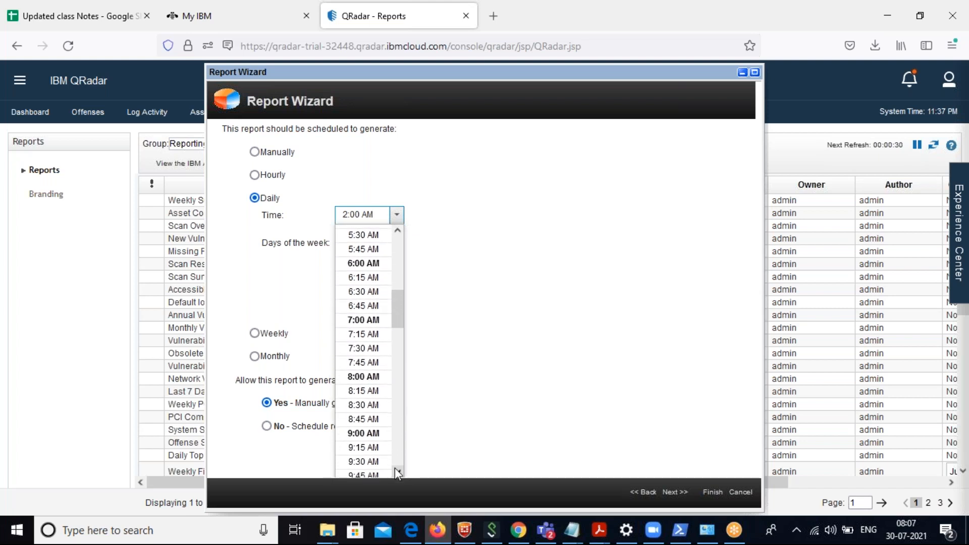
{"action": "left_click", "coordinate": [365, 435]}
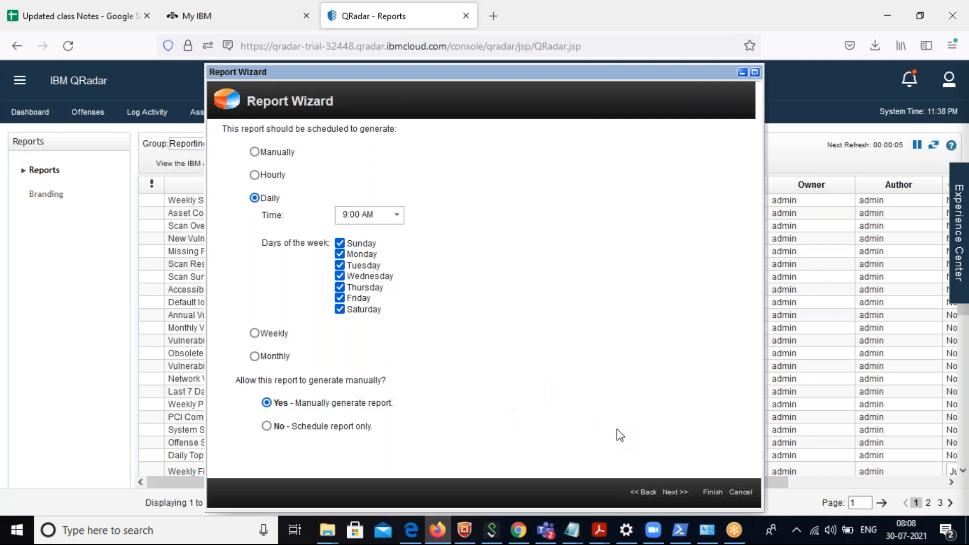
{"action": "left_click", "coordinate": [666, 490]}
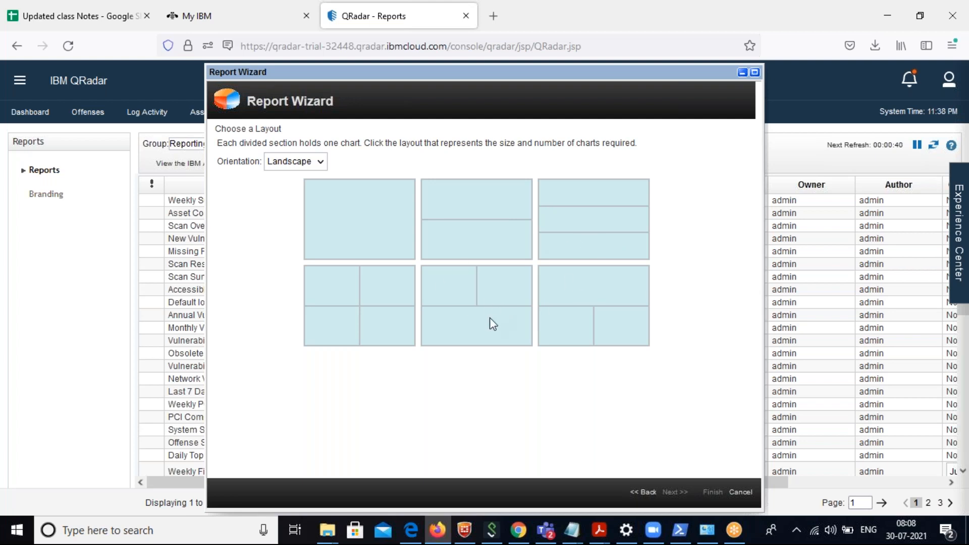
Choose the single-chart layout in landscape orientation and continue to the report contents.
{"action": "left_click", "coordinate": [364, 223]}
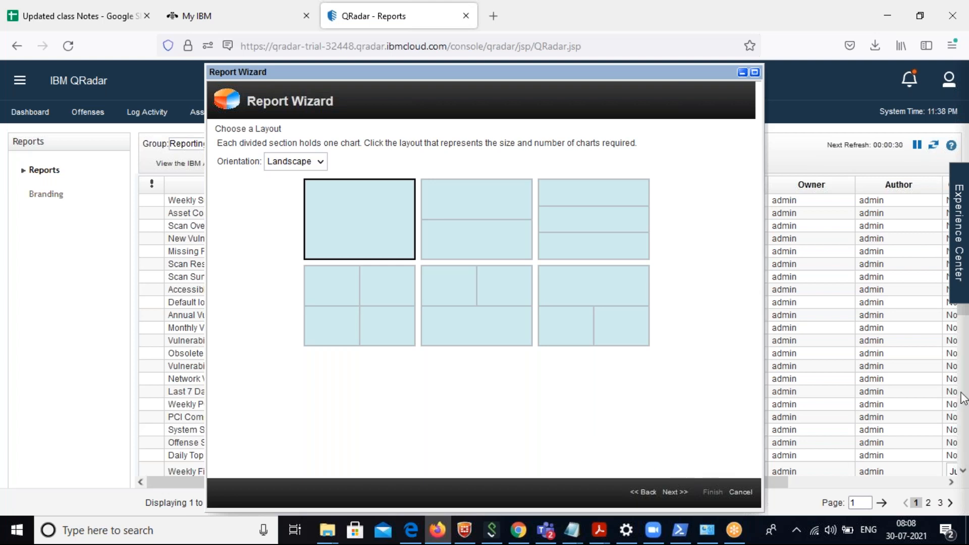
{"action": "scroll", "coordinate": [961, 399], "scroll_direction": "down", "scroll_amount": 10}
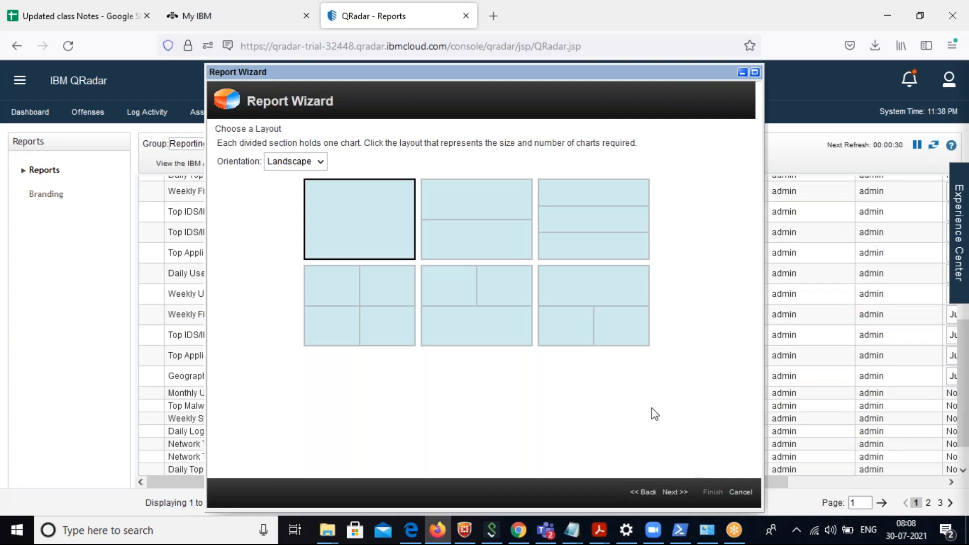
{"action": "left_click", "coordinate": [666, 492]}
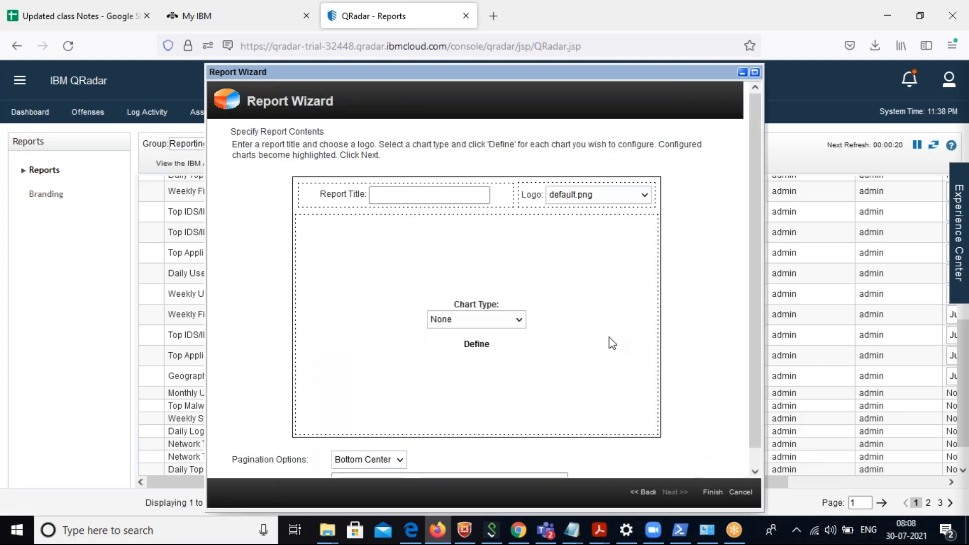
Title the report "EDR/AV malware blocking activity" and check the available logo choices.
{"action": "left_click", "coordinate": [409, 196]}
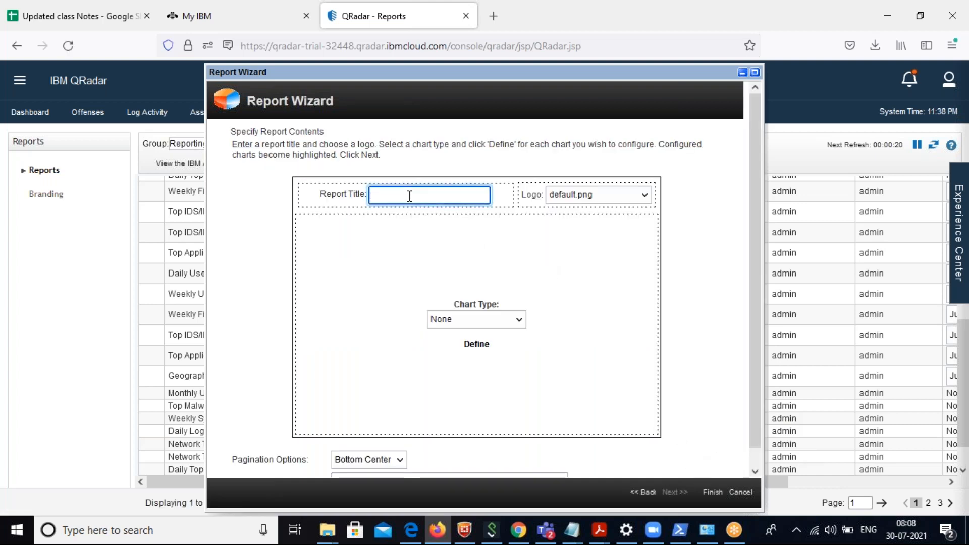
{"action": "type", "text": "EDR/AV malware blocking activity"}
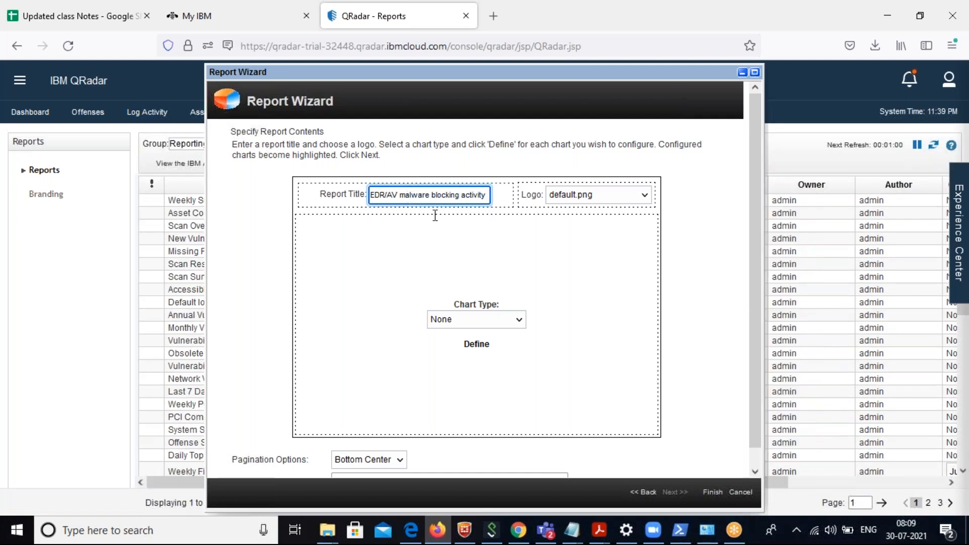
{"action": "left_click", "coordinate": [572, 201]}
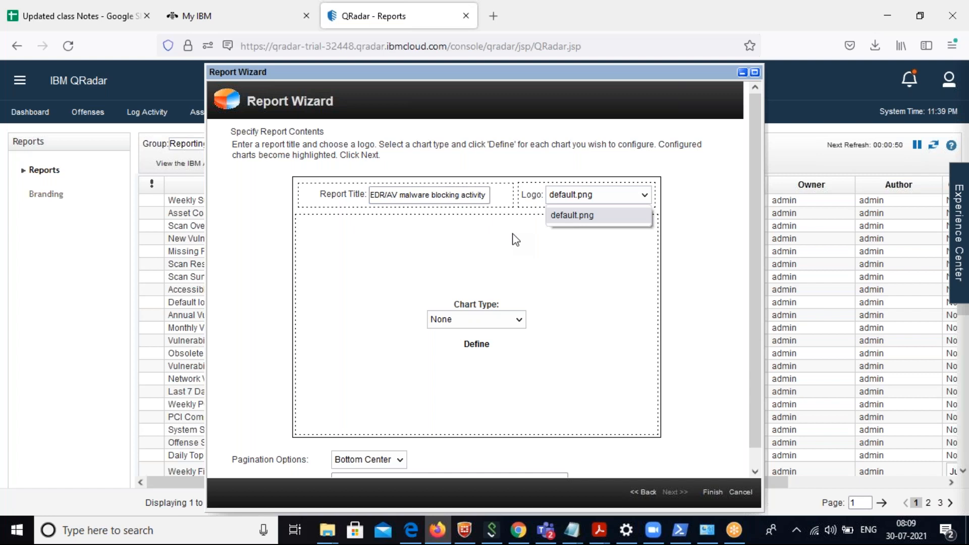
Set the chart type to Assets and title the chart "EDRAV blocked activity".
{"action": "left_click", "coordinate": [483, 324]}
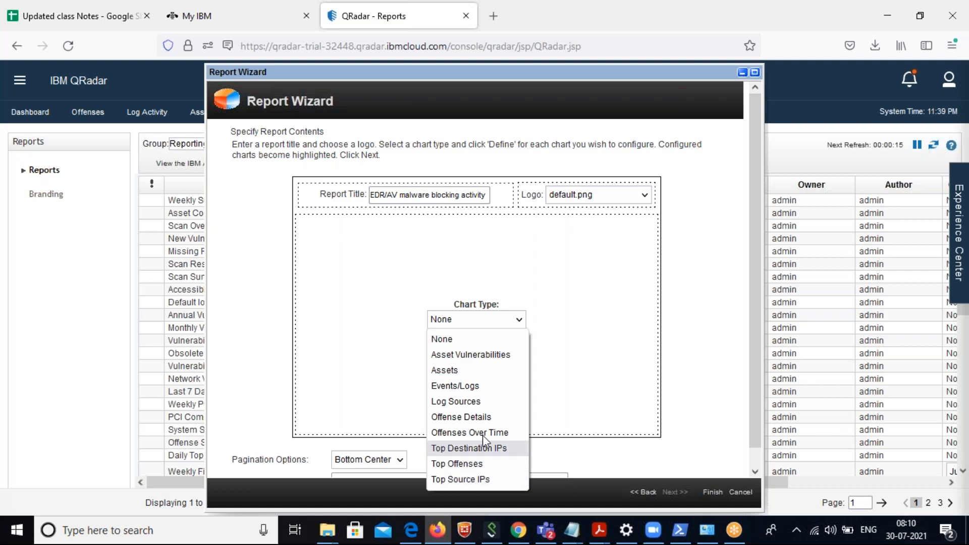
{"action": "left_click", "coordinate": [447, 372]}
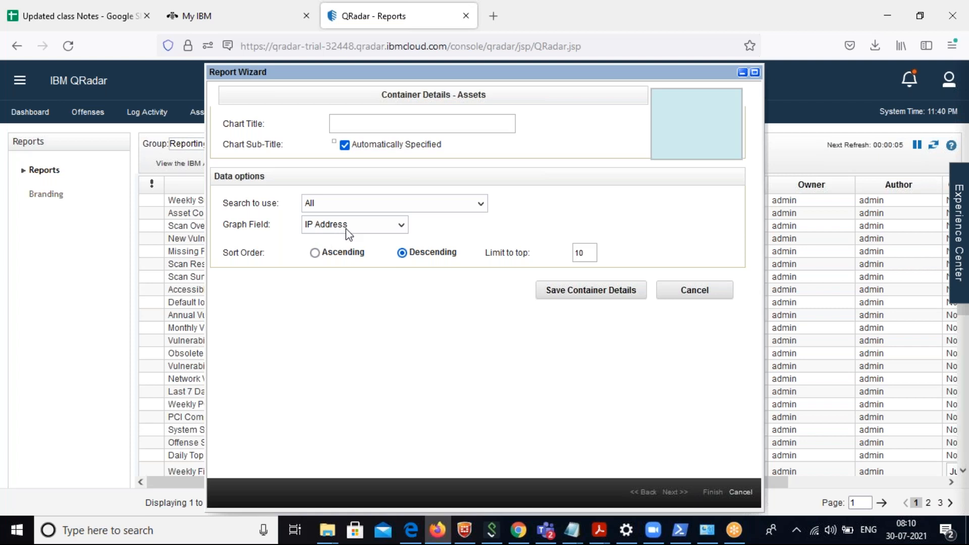
{"action": "left_click", "coordinate": [359, 124]}
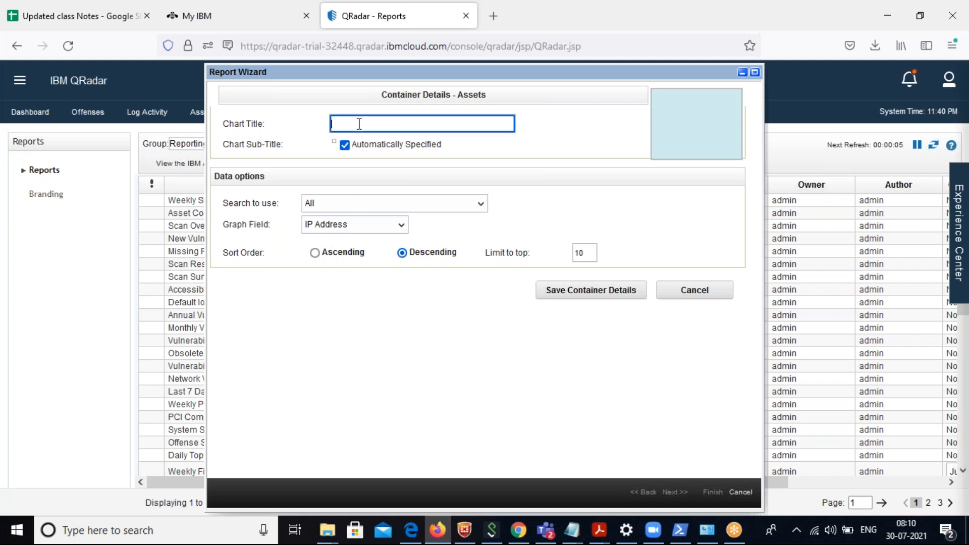
{"action": "type", "text": "EDRAV blocked activity"}
Review the search and graph field options, sort the chart ascending with a limit of 100, and save the container details.
{"action": "left_click", "coordinate": [394, 203]}
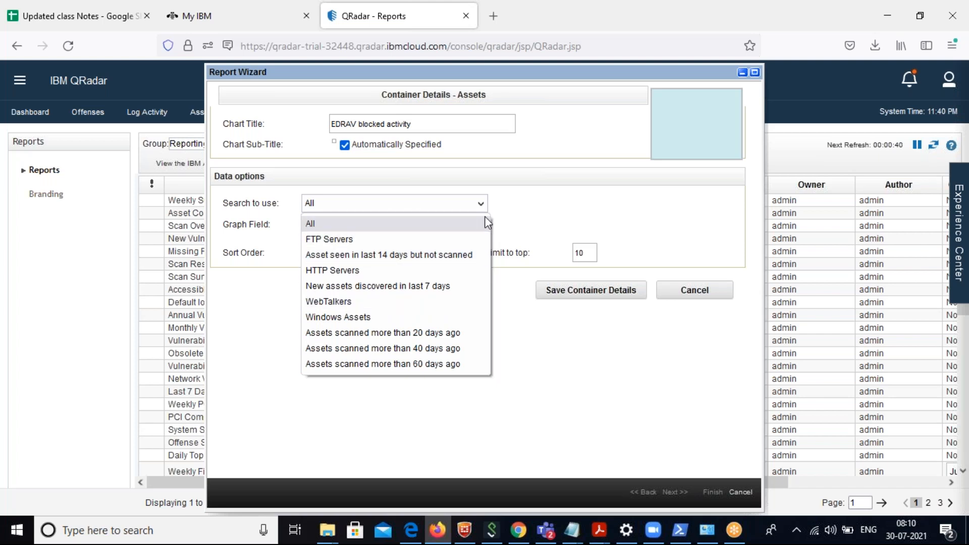
{"action": "left_click", "coordinate": [570, 198]}
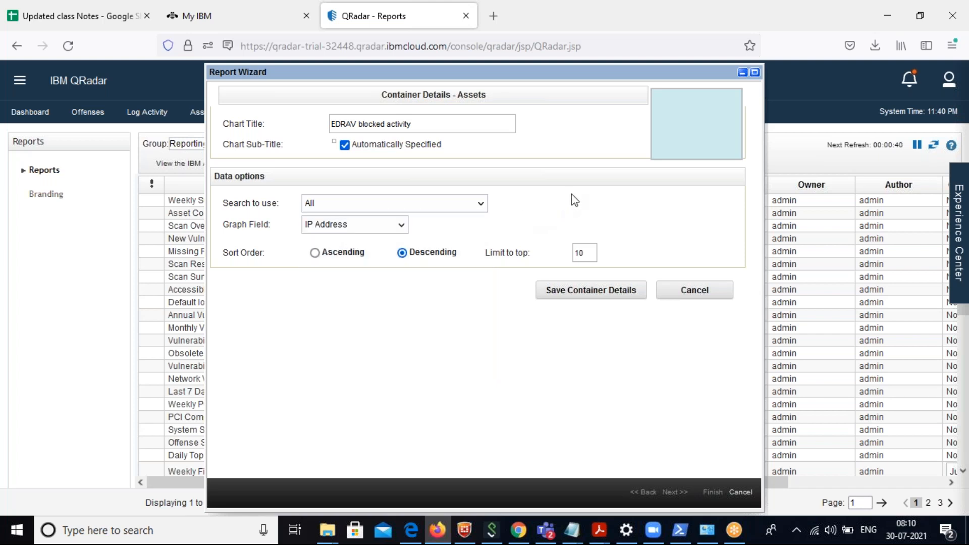
{"action": "left_click", "coordinate": [373, 229]}
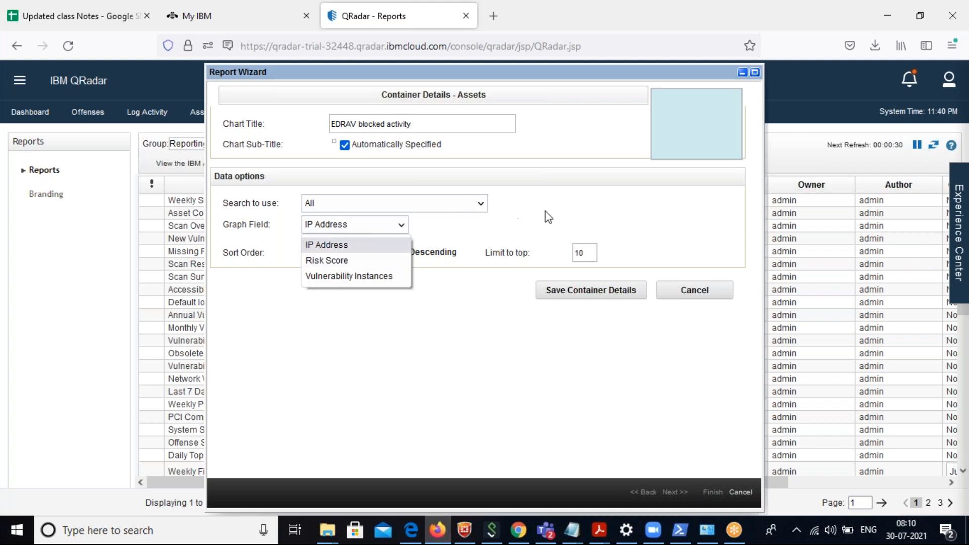
{"action": "left_click", "coordinate": [564, 148]}
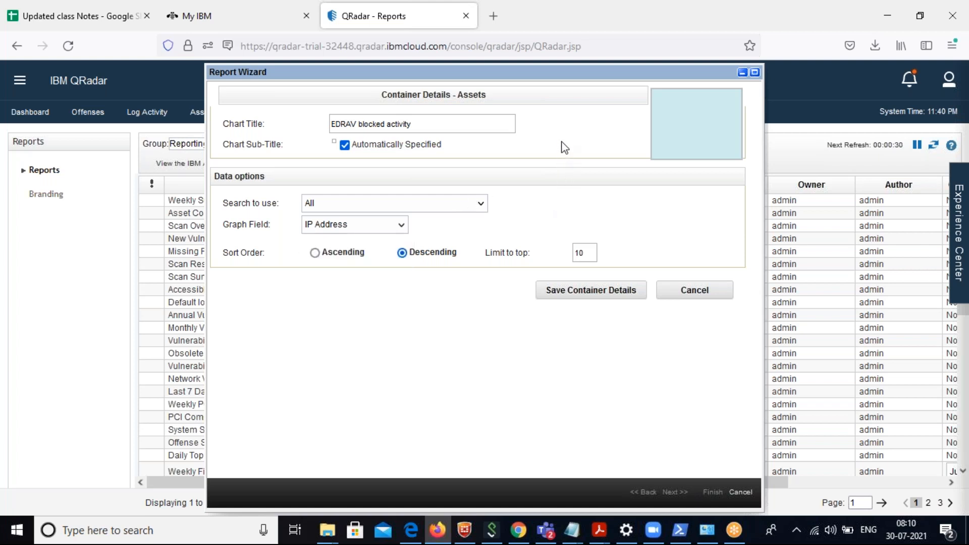
{"action": "left_click", "coordinate": [314, 253]}
{"action": "left_click", "coordinate": [584, 253]}
{"action": "key", "text": "BackSpace"}
{"action": "key", "text": "BackSpace"}
{"action": "type", "text": "100"}
{"action": "left_click", "coordinate": [592, 296]}
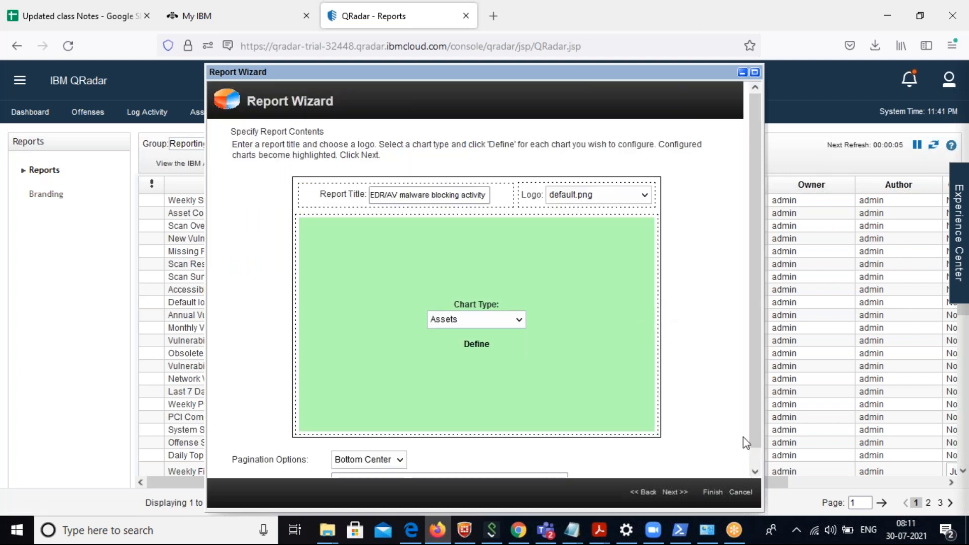
Keep the page numbers at Bottom Center, set the report classification to "Malware activity", and continue to the report format.
{"action": "scroll", "coordinate": [761, 465], "scroll_direction": "down", "scroll_amount": 1}
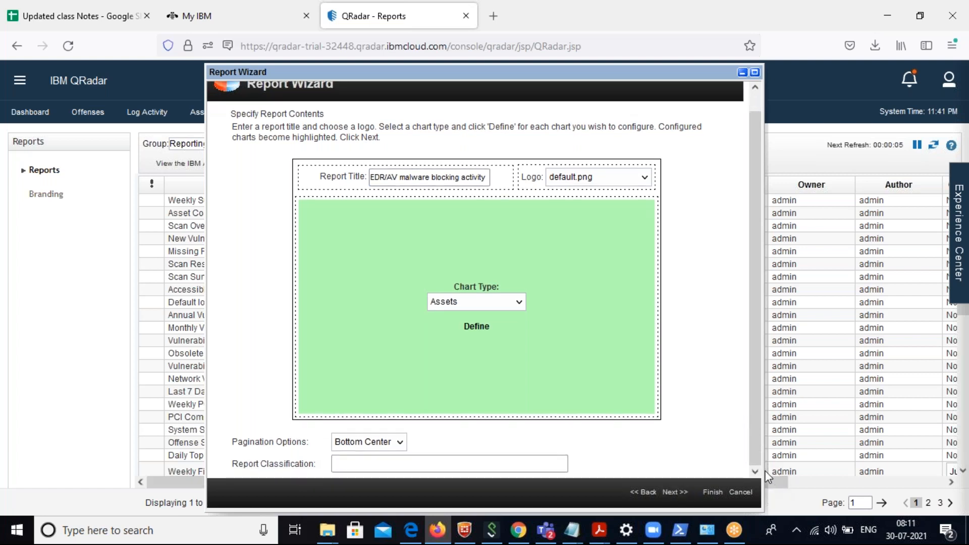
{"action": "left_click", "coordinate": [360, 463]}
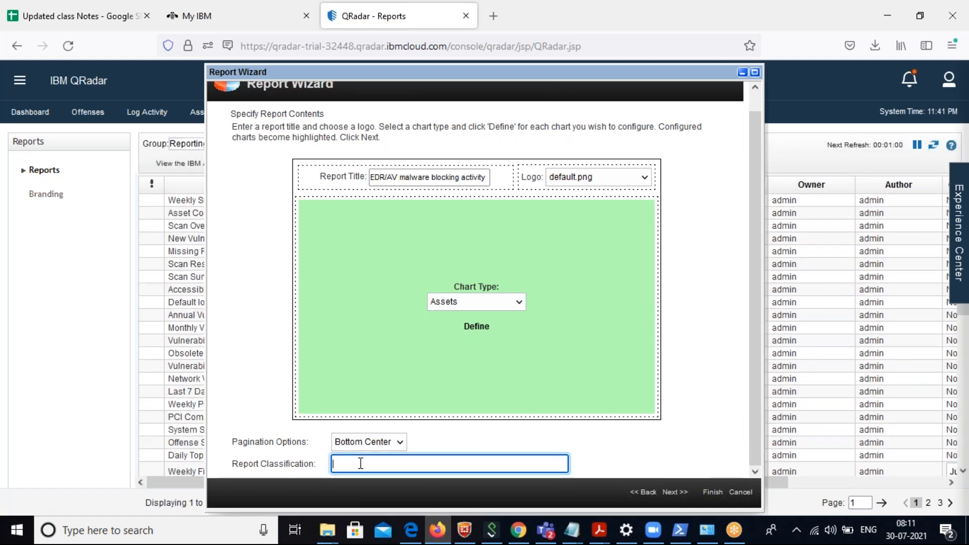
{"action": "left_click", "coordinate": [398, 443]}
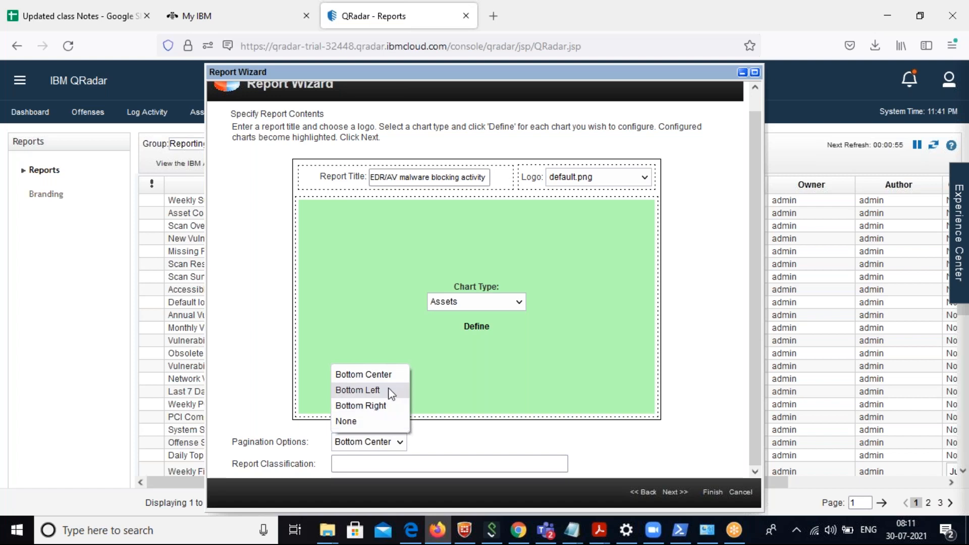
{"action": "left_click", "coordinate": [389, 374]}
{"action": "left_click", "coordinate": [390, 463]}
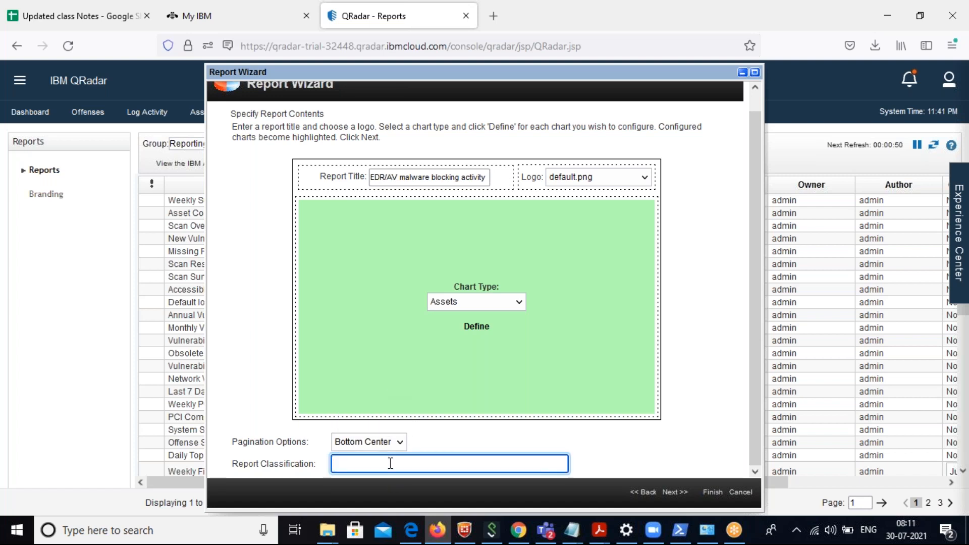
{"action": "type", "text": "EDR"}
{"action": "key", "text": "BackSpace"}
{"action": "key", "text": "BackSpace"}
{"action": "key", "text": "BackSpace"}
{"action": "key", "text": "BackSpace"}
{"action": "type", "text": "Malware activity"}
{"action": "left_click", "coordinate": [663, 492]}
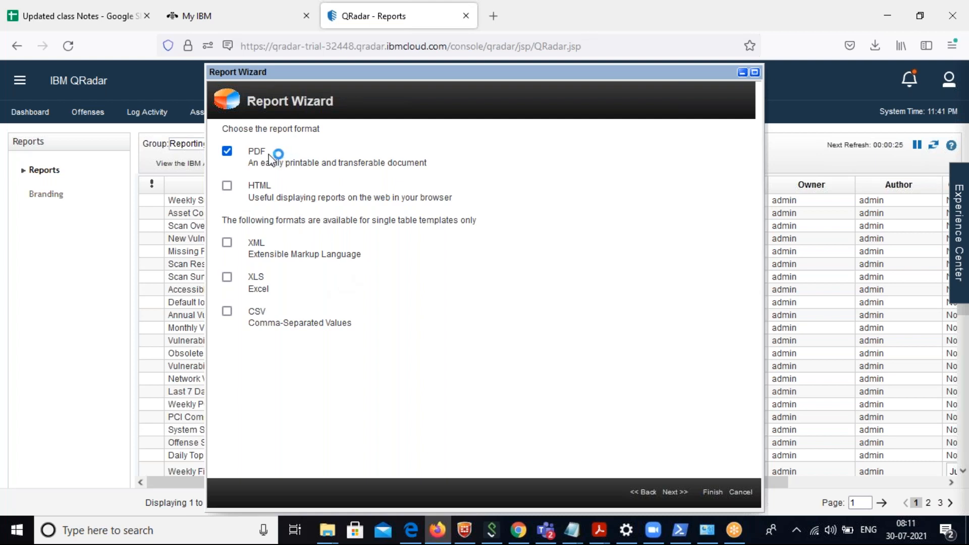
Keep the PDF format and distribute the report to all console users and the destination email address, including the date in the email subject.
{"action": "left_click", "coordinate": [671, 489]}
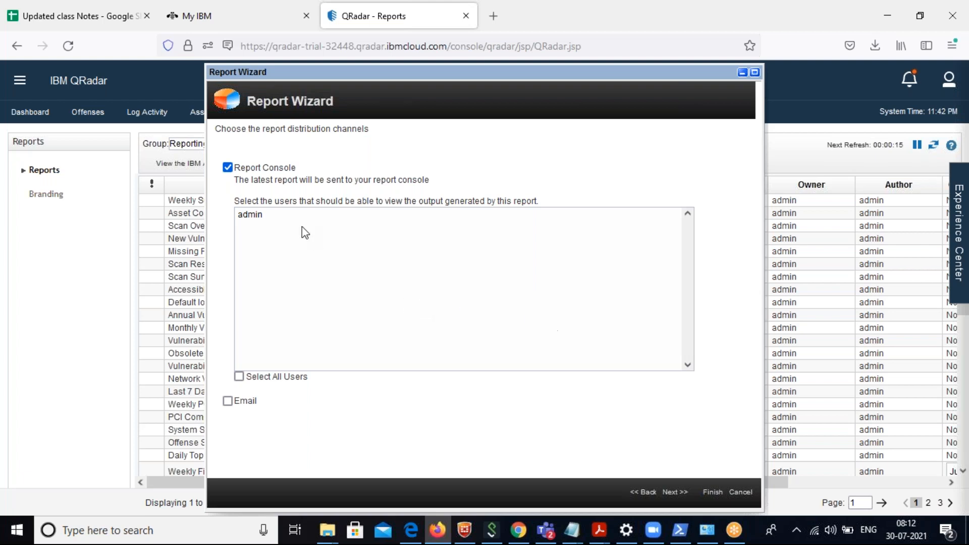
{"action": "left_click", "coordinate": [256, 219]}
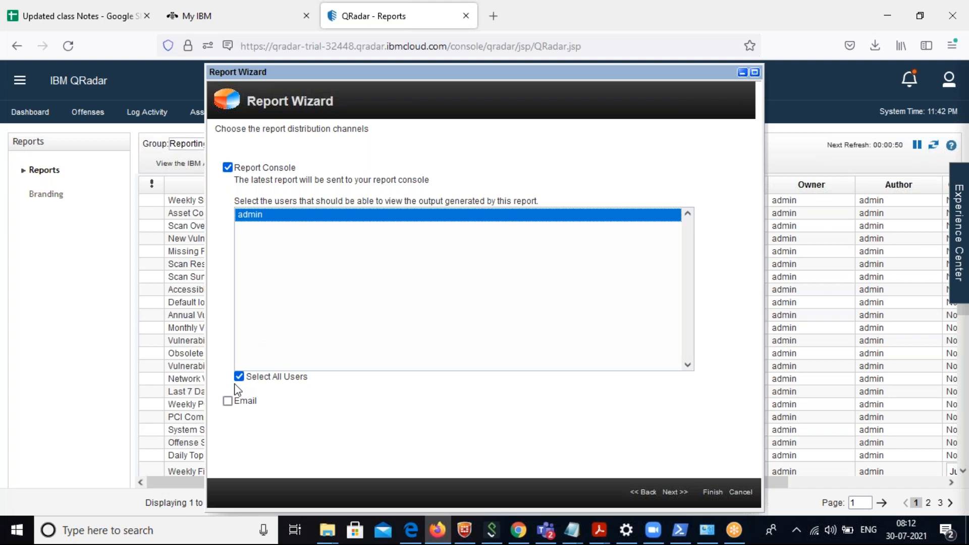
{"action": "left_click", "coordinate": [227, 402]}
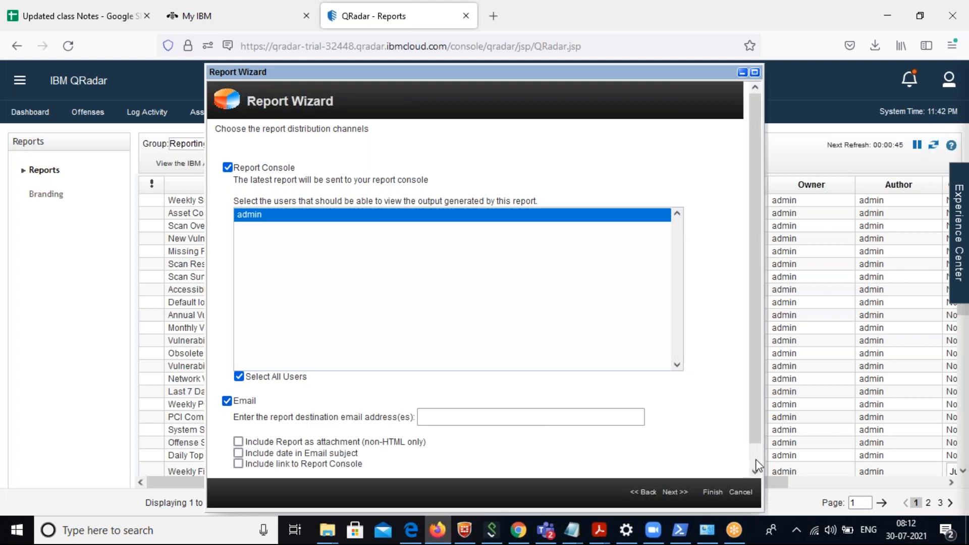
{"action": "scroll", "coordinate": [756, 461], "scroll_direction": "down", "scroll_amount": 2}
{"action": "left_click", "coordinate": [508, 394]}
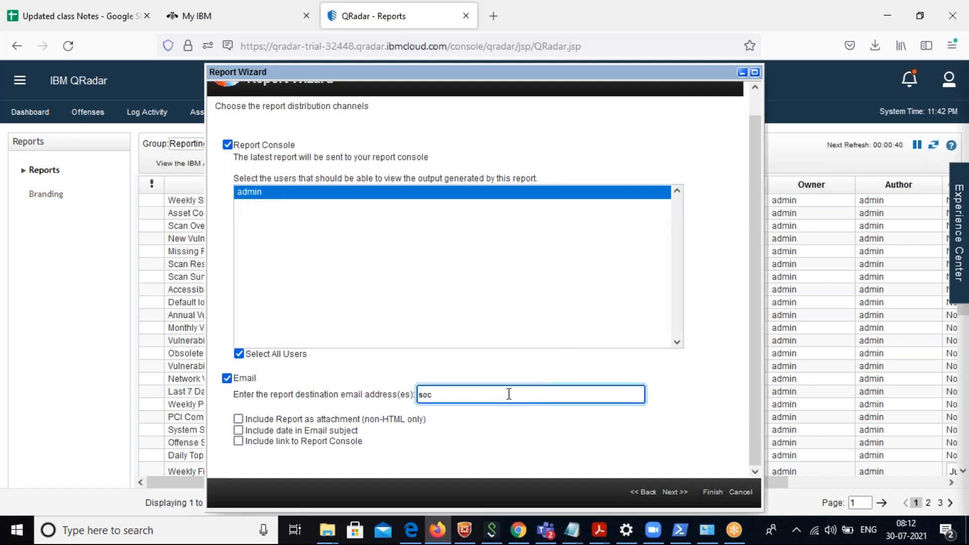
{"action": "left_click", "coordinate": [238, 430]}
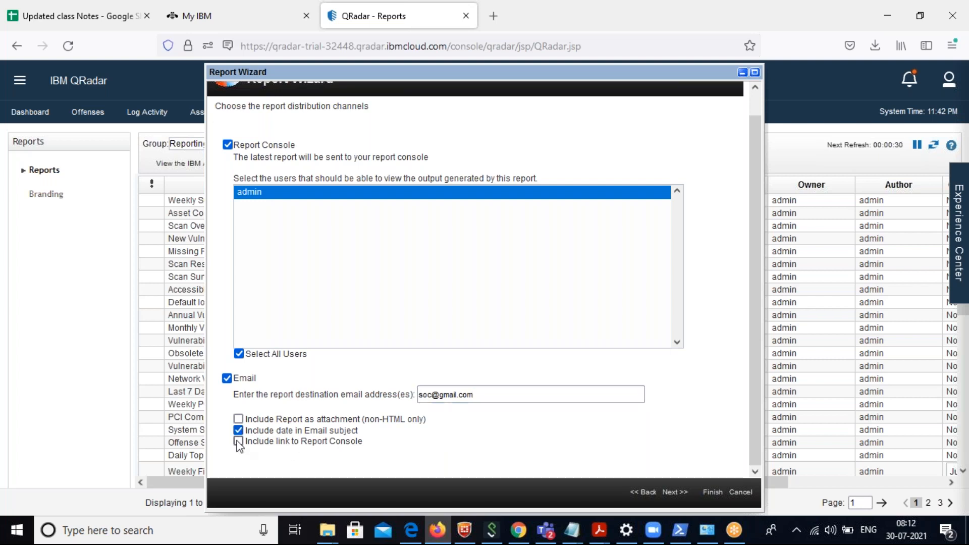
{"action": "left_click", "coordinate": [676, 491]}
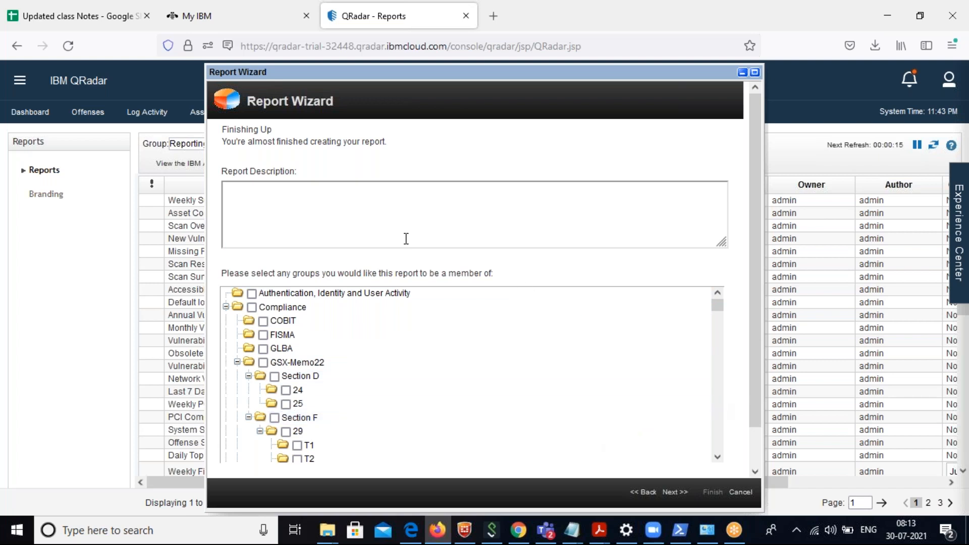
Describe the report as "Malware blocking" and assign it to the AntiVirus group under Log Sources.
{"action": "left_click", "coordinate": [391, 219]}
{"action": "type", "text": "Malwar"}
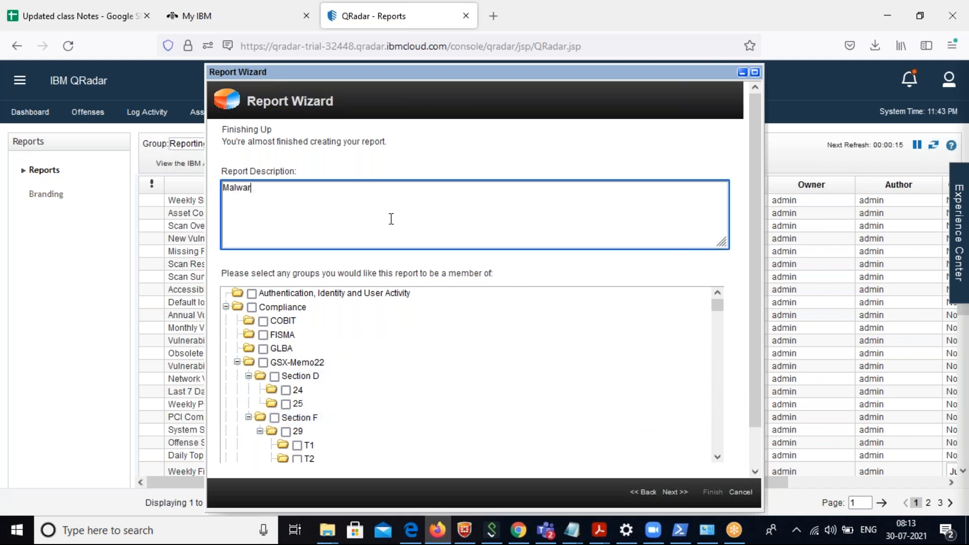
{"action": "type", "text": "e blocking"}
{"action": "scroll", "coordinate": [718, 435], "scroll_direction": "down", "scroll_amount": 2}
{"action": "scroll", "coordinate": [718, 435], "scroll_direction": "down", "scroll_amount": 5}
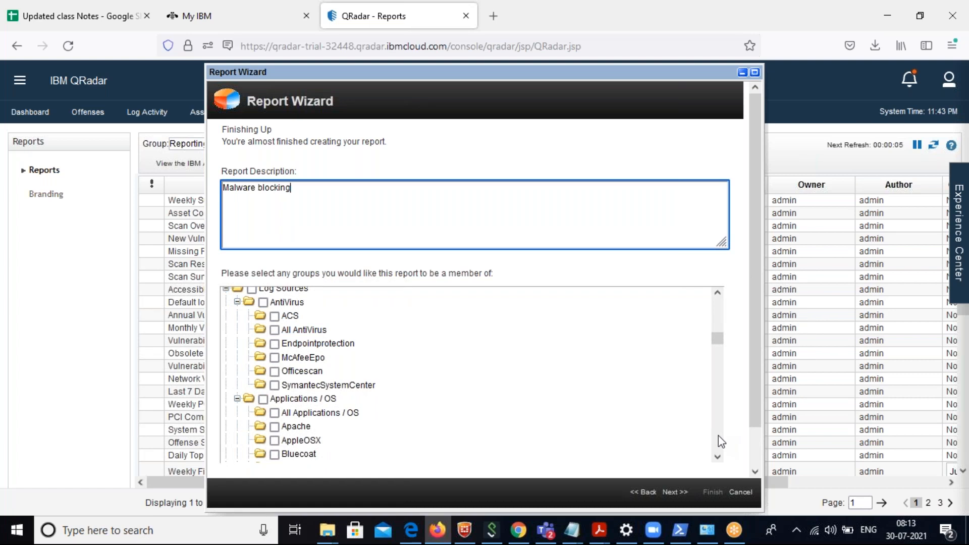
{"action": "scroll", "coordinate": [719, 435], "scroll_direction": "down", "scroll_amount": 4}
{"action": "scroll", "coordinate": [718, 297], "scroll_direction": "up", "scroll_amount": 5}
{"action": "scroll", "coordinate": [720, 302], "scroll_direction": "up", "scroll_amount": 2}
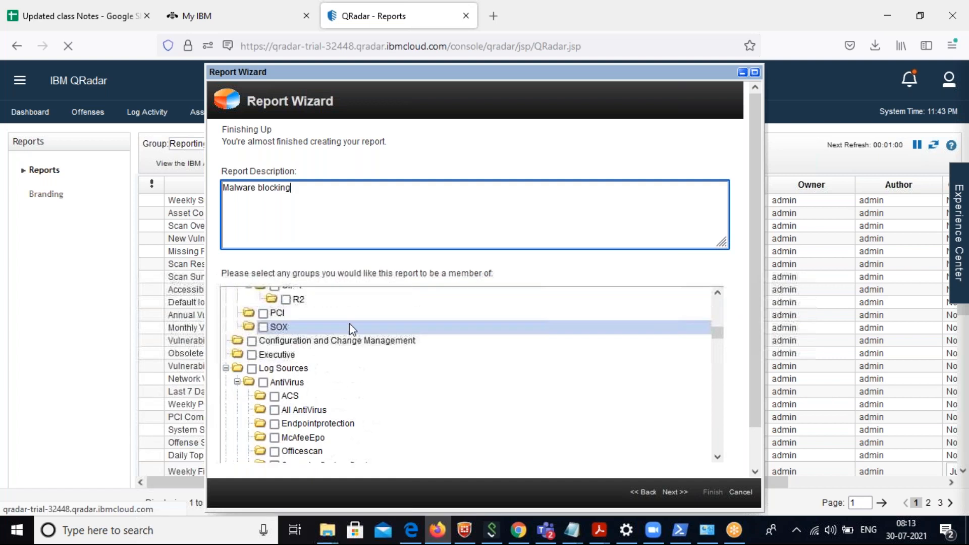
{"action": "left_click", "coordinate": [263, 382]}
{"action": "left_click", "coordinate": [263, 383]}
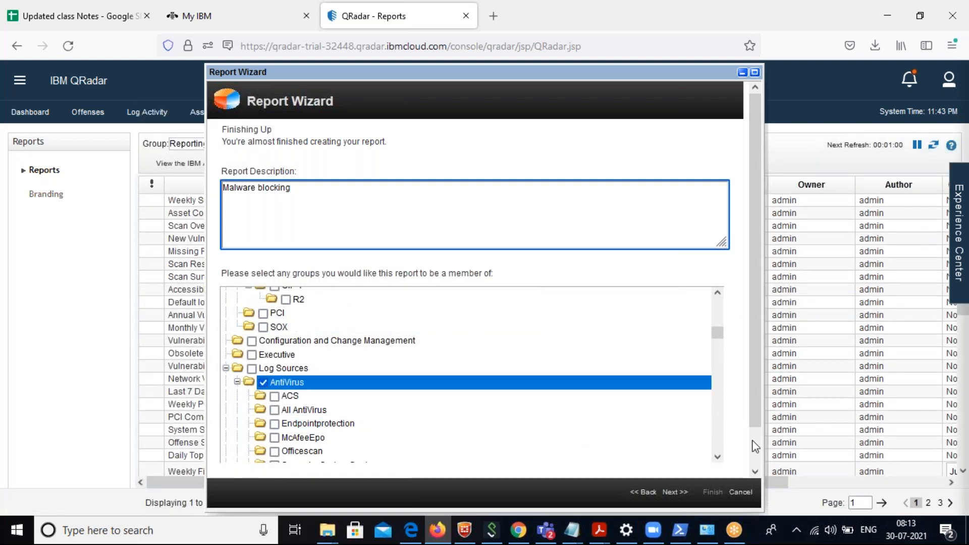
{"action": "scroll", "coordinate": [755, 444], "scroll_direction": "down", "scroll_amount": 2}
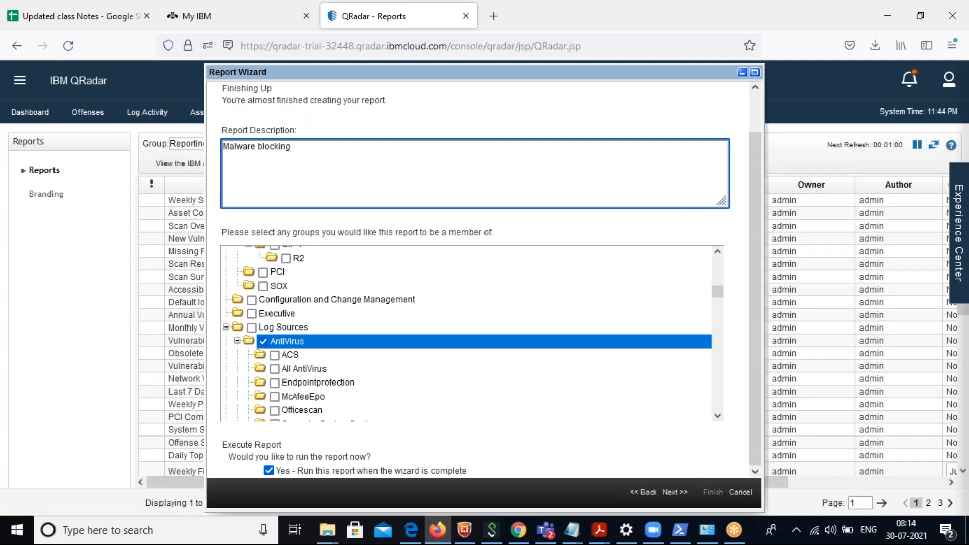
Cancel the Report Wizard without creating the report and switch to the Admin section.
{"action": "left_click", "coordinate": [740, 492]}
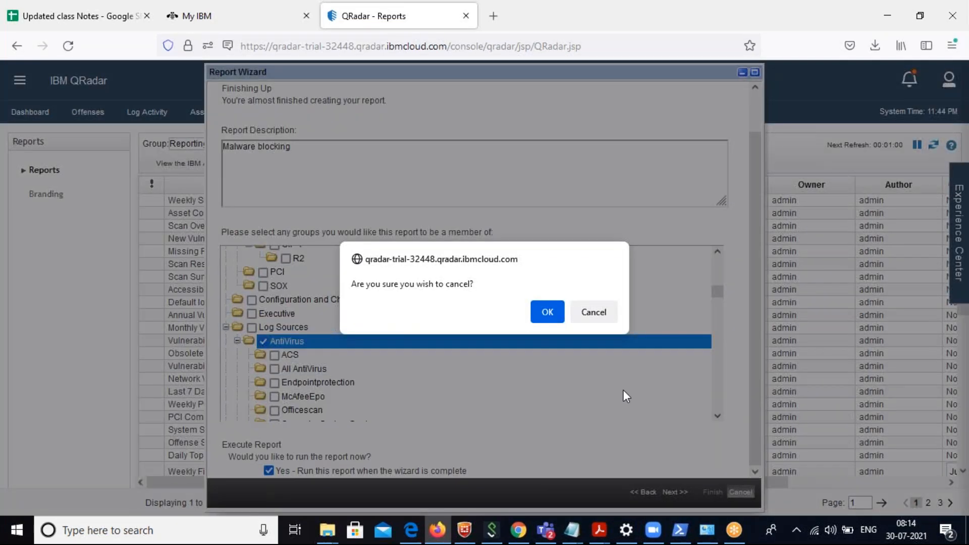
{"action": "left_click", "coordinate": [552, 320]}
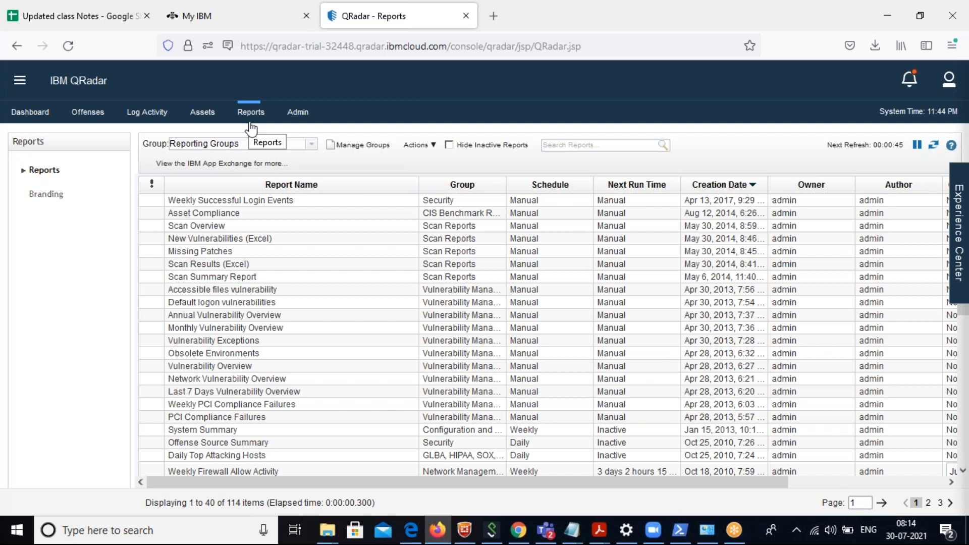
{"action": "left_click", "coordinate": [432, 149]}
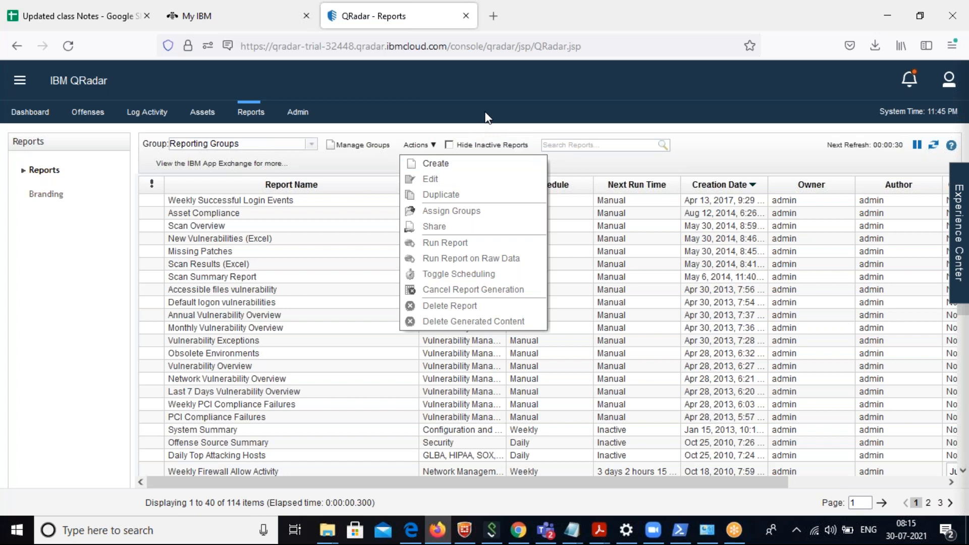
{"action": "left_click", "coordinate": [301, 119]}
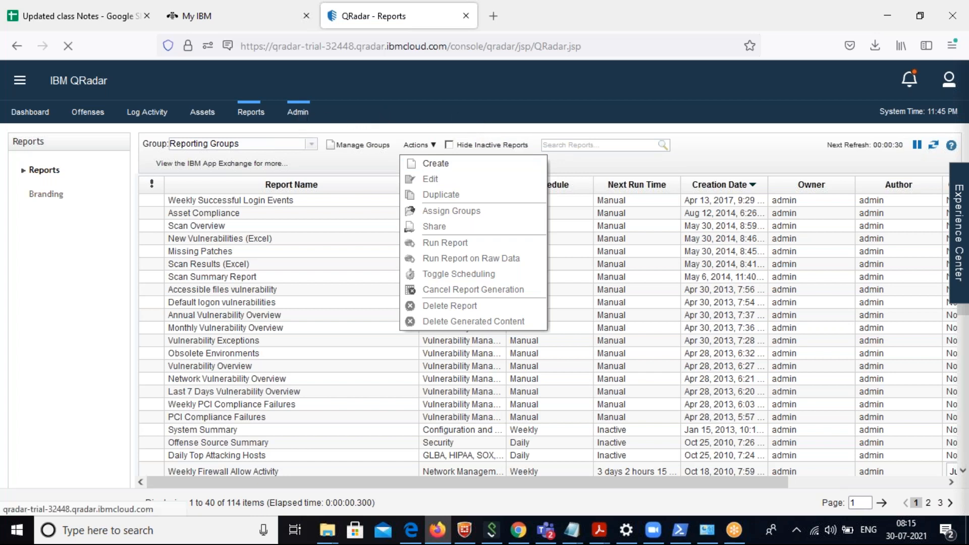
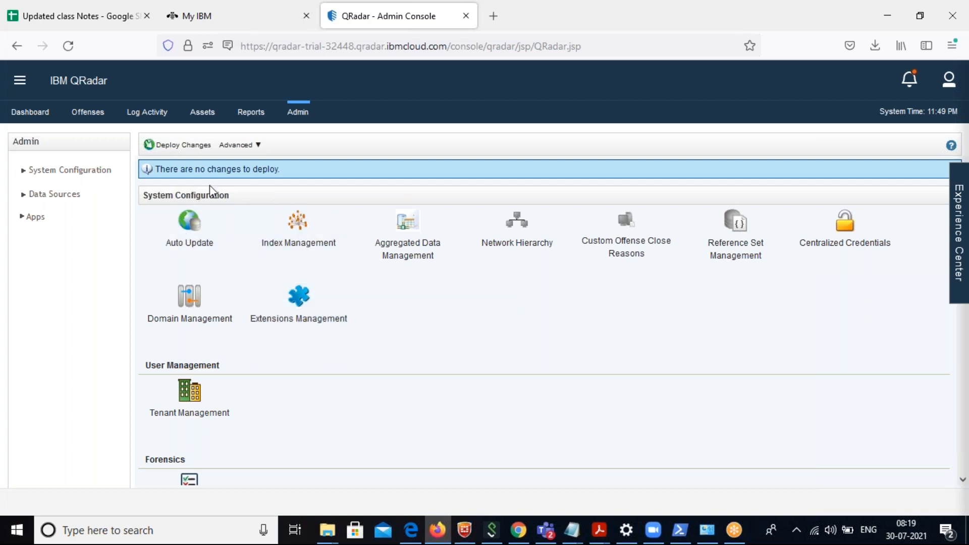
Look through the Data Sources, Apps and System Configuration sections, ending on User Management.
{"action": "left_click", "coordinate": [58, 198]}
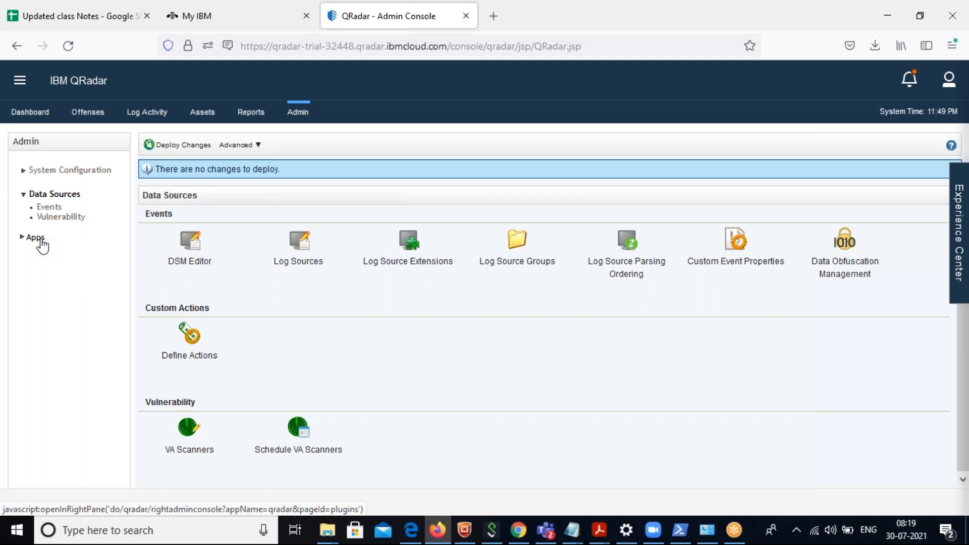
{"action": "left_click", "coordinate": [31, 238]}
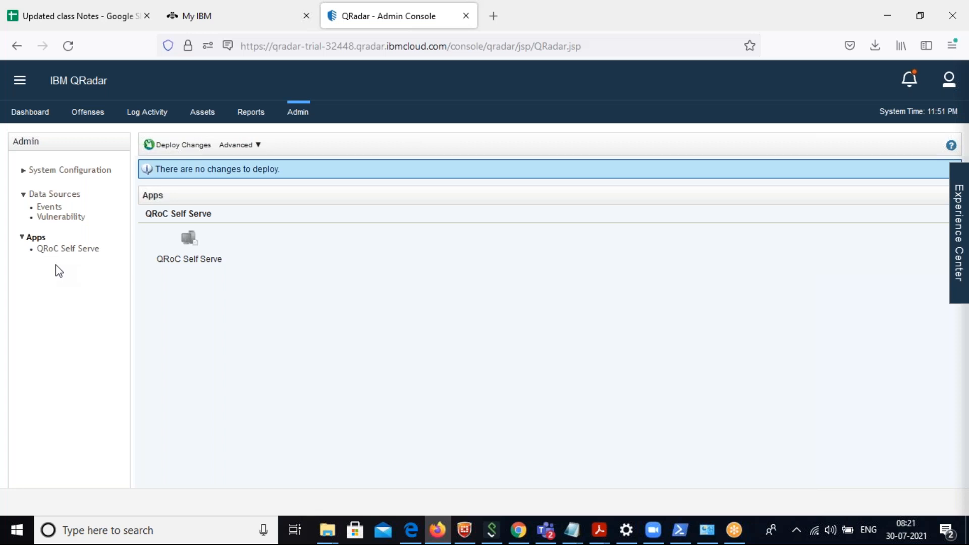
{"action": "left_click", "coordinate": [34, 171]}
{"action": "left_click", "coordinate": [65, 184]}
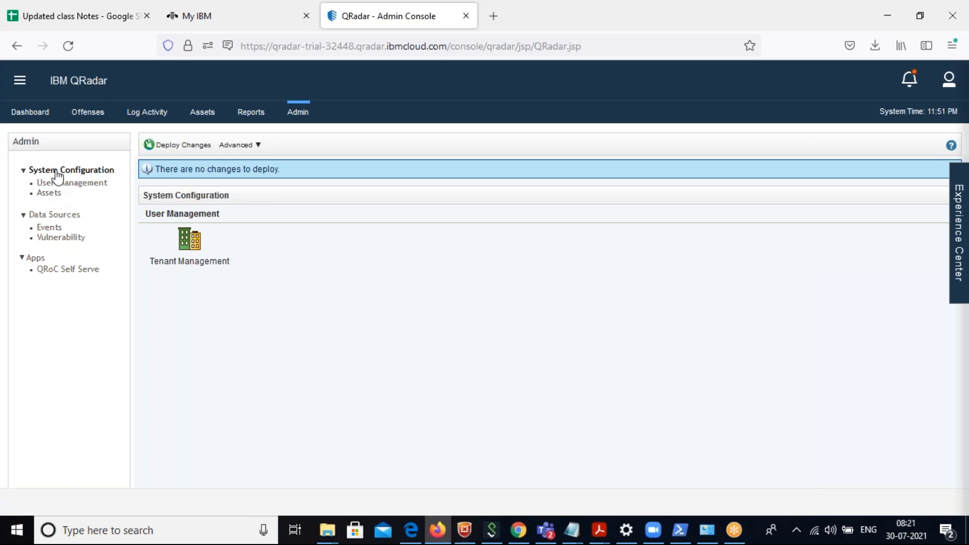
{"action": "left_click", "coordinate": [55, 174]}
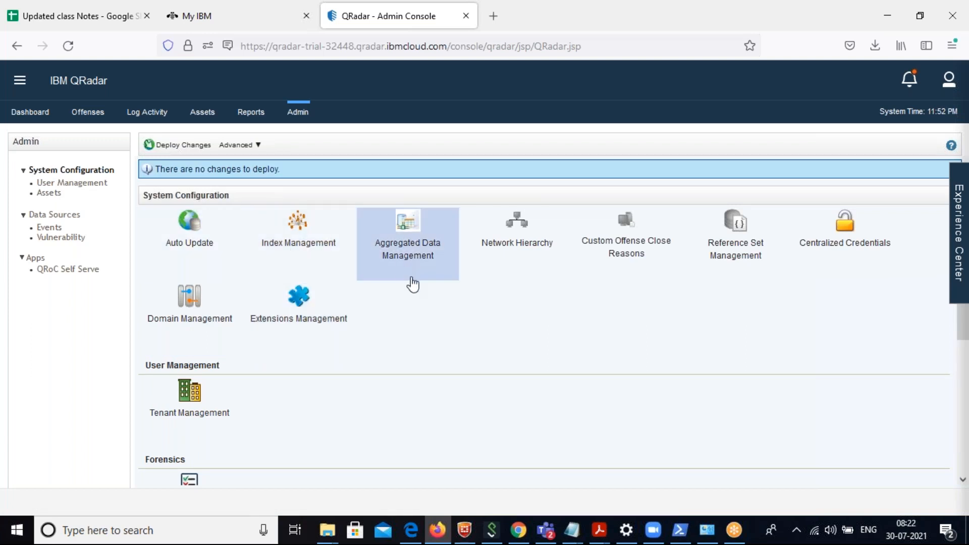
{"action": "left_click", "coordinate": [57, 183]}
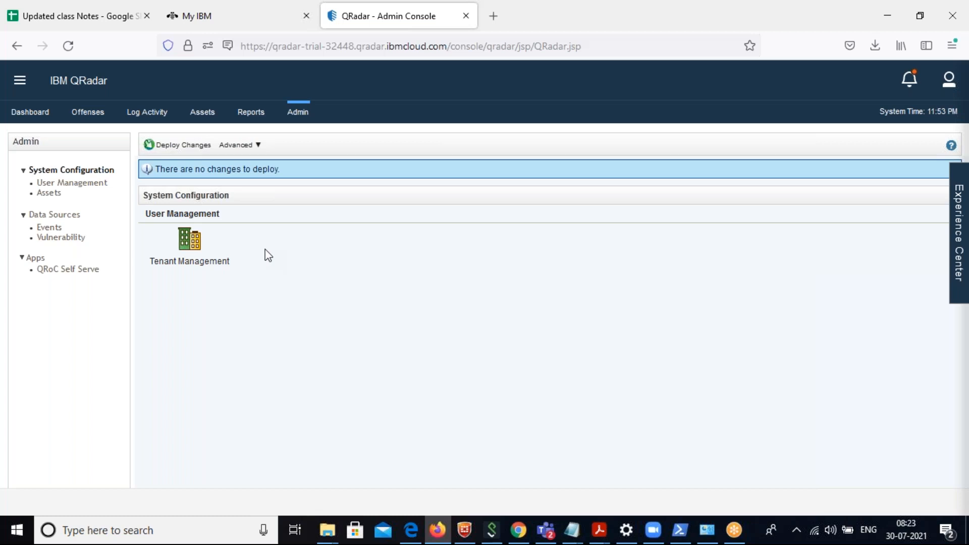
{"action": "left_click", "coordinate": [64, 187]}
{"action": "left_click", "coordinate": [185, 262]}
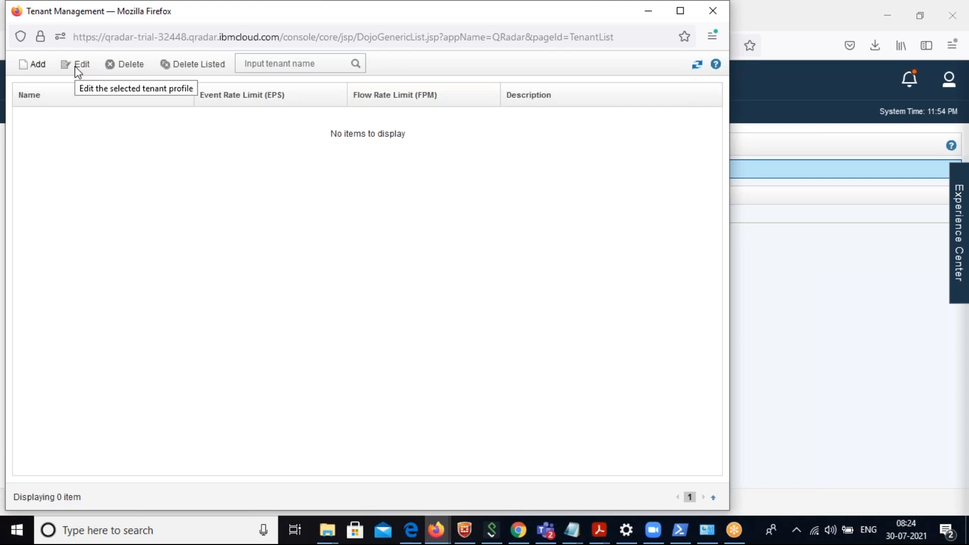
{"action": "left_click", "coordinate": [41, 69]}
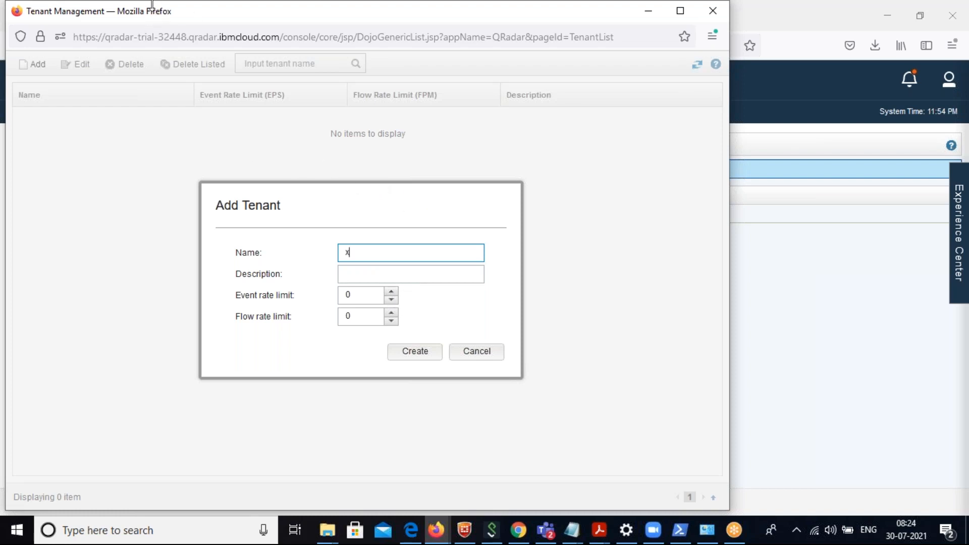
{"action": "left_click_drag", "start_coordinate": [175, 1], "coordinate": [267, 58]}
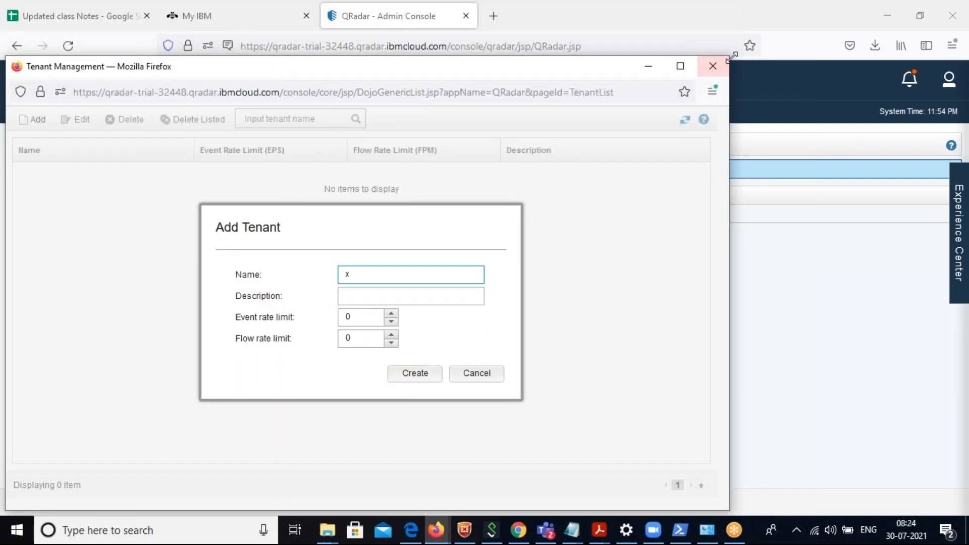
{"action": "left_click", "coordinate": [712, 66]}
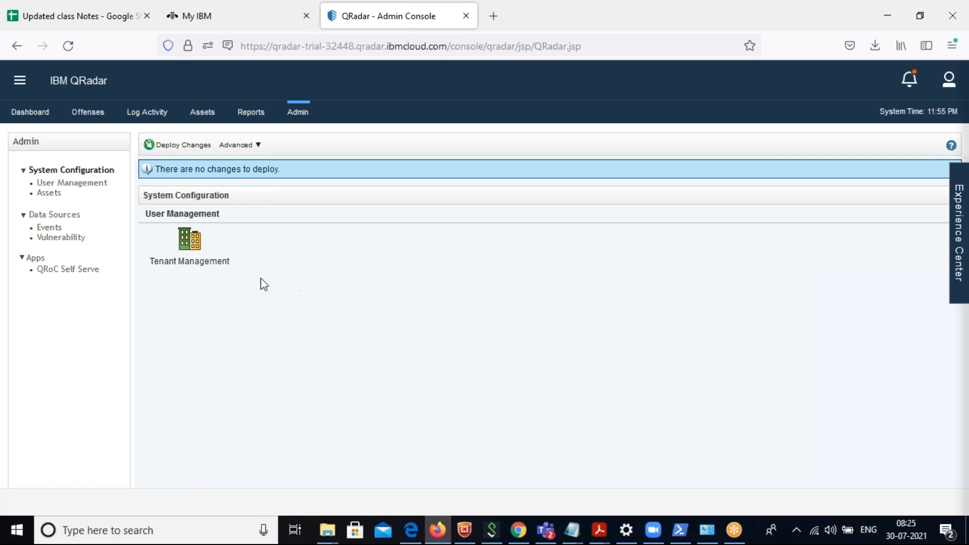
In Tenant Management, start a new tenant named "Banglore" with the description "Banglore DC".
{"action": "left_click", "coordinate": [197, 260]}
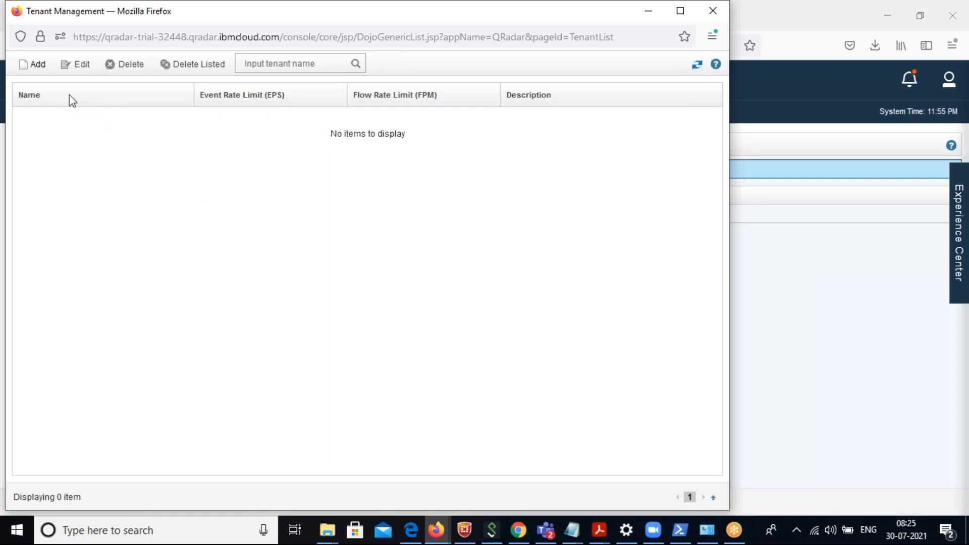
{"action": "left_click", "coordinate": [40, 71]}
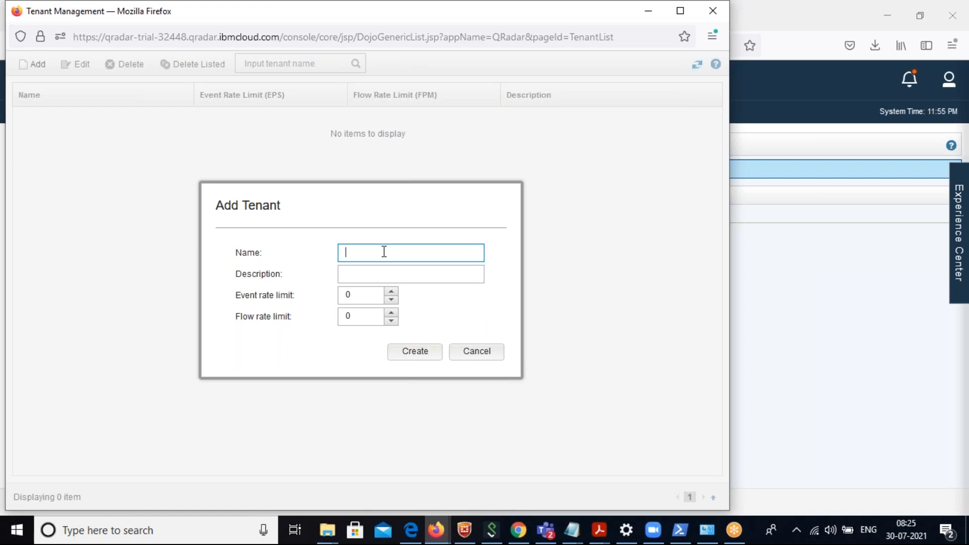
{"action": "type", "text": "Banglore"}
{"action": "left_click", "coordinate": [362, 278]}
{"action": "type", "text": "Banglore DC"}
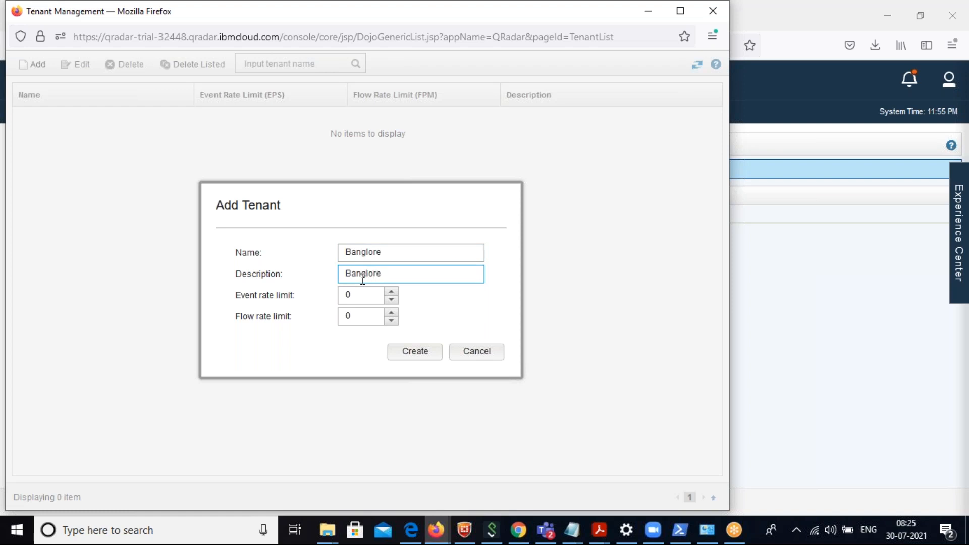
Set the tenant's event rate limit to 1000 and flow rate limit to 1500, and create it.
{"action": "left_click", "coordinate": [391, 292]}
{"action": "left_click", "coordinate": [391, 293]}
{"action": "left_click", "coordinate": [391, 292]}
{"action": "left_click", "coordinate": [391, 293]}
{"action": "left_click", "coordinate": [391, 293]}
{"action": "key", "text": "BackSpace"}
{"action": "type", "text": "1000"}
{"action": "left_click", "coordinate": [353, 316]}
{"action": "key", "text": "BackSpace"}
{"action": "type", "text": "1500"}
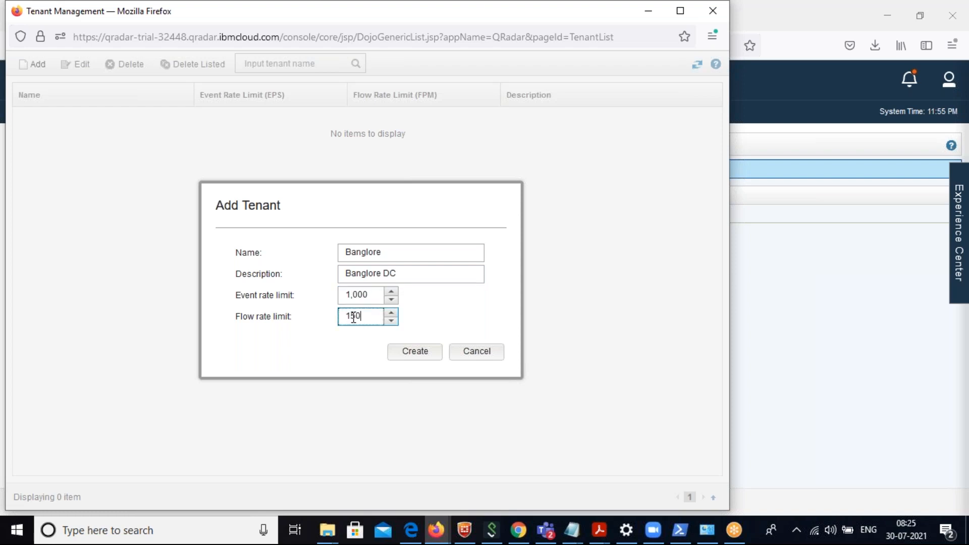
{"action": "left_click", "coordinate": [400, 350]}
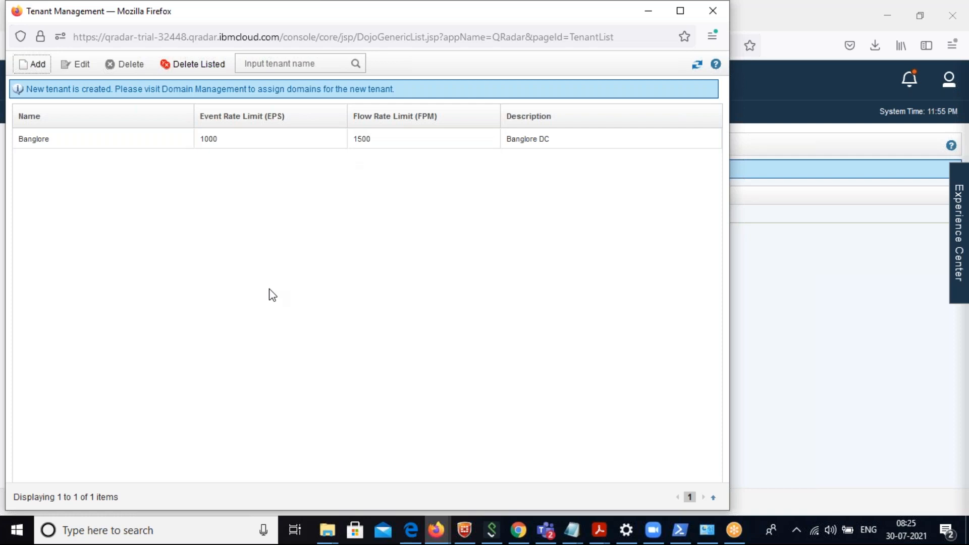
Start a second tenant with "Chennai" as both its name and description.
{"action": "left_click", "coordinate": [35, 74]}
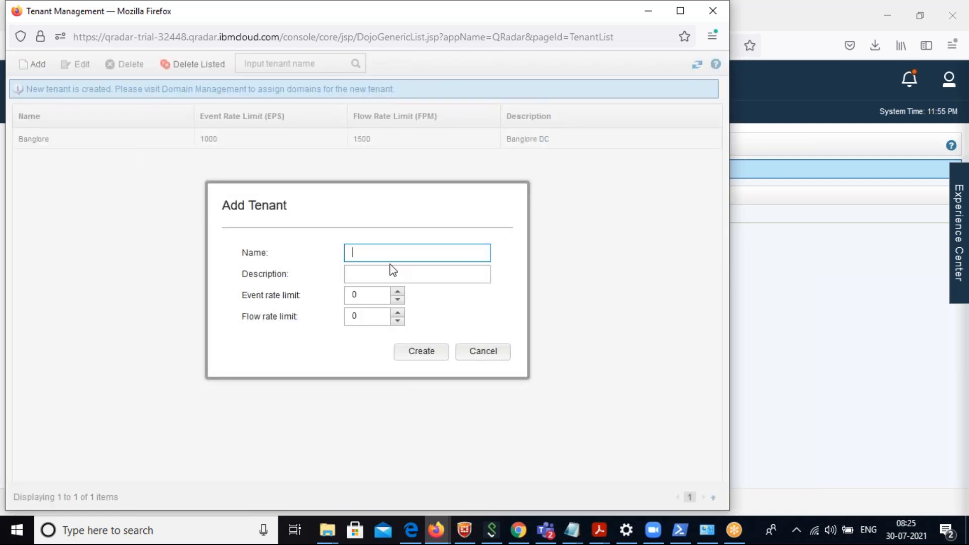
{"action": "type", "text": "Chennai"}
{"action": "left_click", "coordinate": [373, 274]}
{"action": "type", "text": "Chennai"}
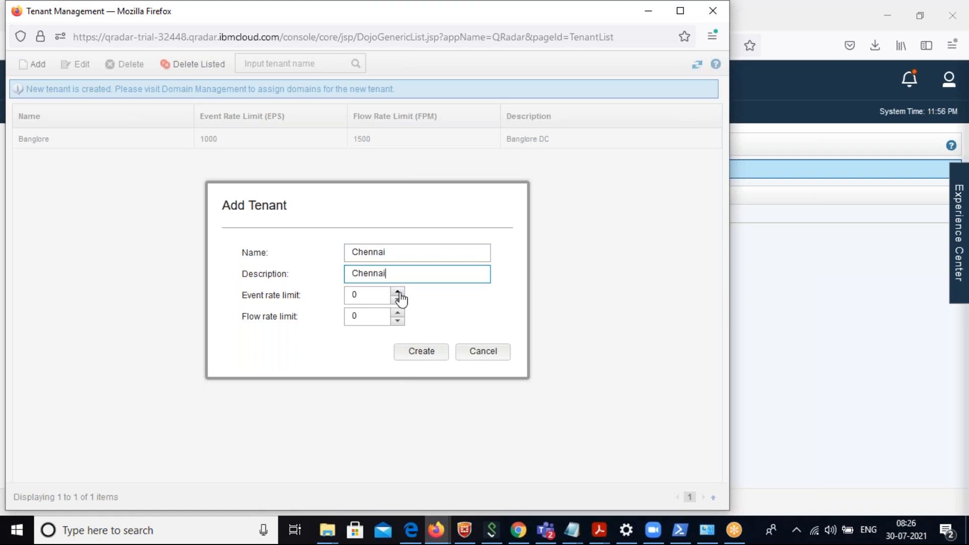
Set the Chennai tenant's event rate limit to 2000 and flow rate limit to 1200, and create it.
{"action": "left_click", "coordinate": [364, 296]}
{"action": "key", "text": "BackSpace"}
{"action": "type", "text": "2000"}
{"action": "left_click", "coordinate": [364, 317]}
{"action": "key", "text": "BackSpace"}
{"action": "type", "text": "1200"}
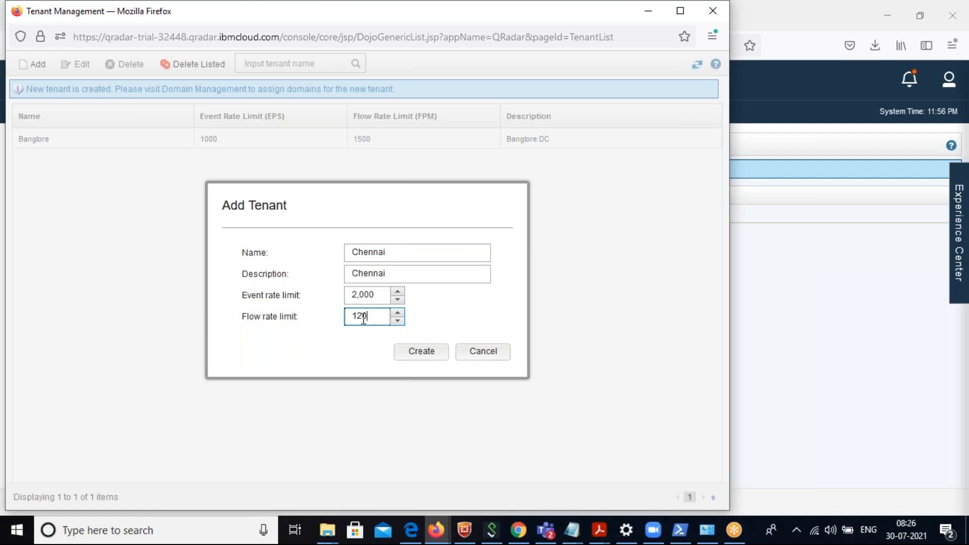
{"action": "left_click", "coordinate": [431, 356]}
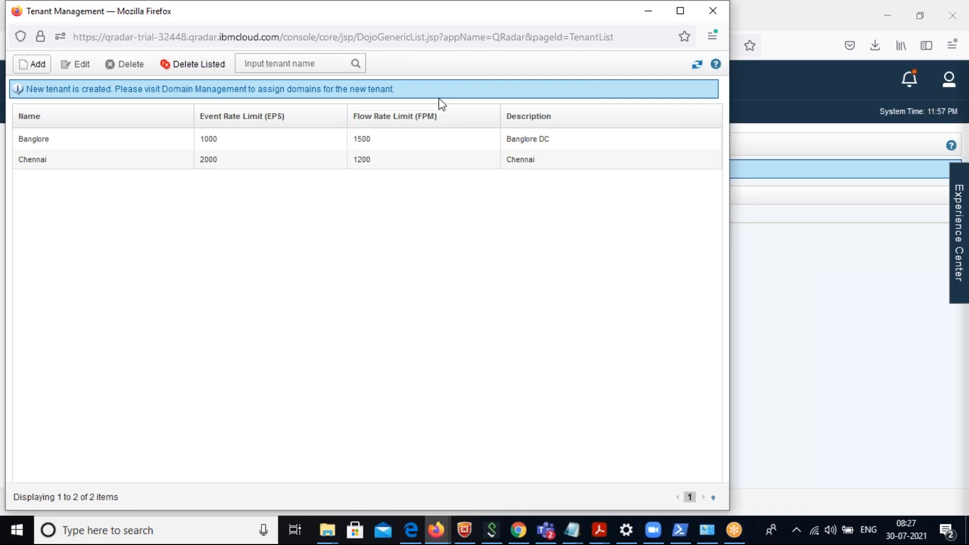
Sort the tenant list by flow rate limit, and close Tenant Management.
{"action": "left_click", "coordinate": [397, 145]}
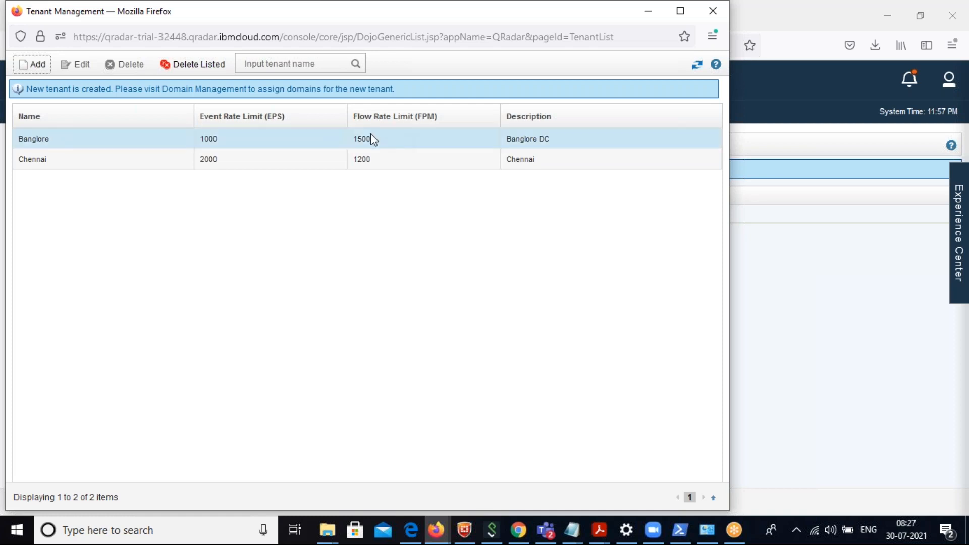
{"action": "left_click", "coordinate": [431, 118]}
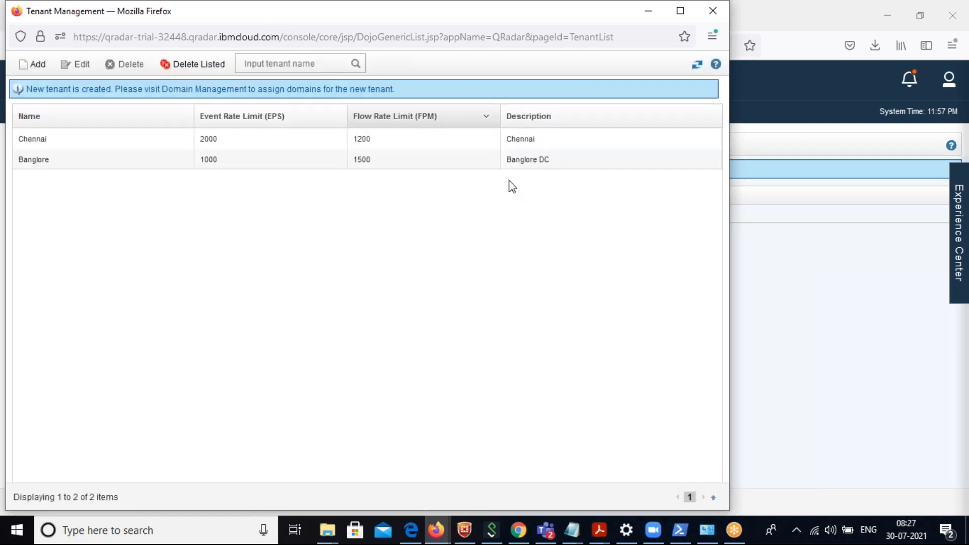
{"action": "left_click_drag", "start_coordinate": [240, 16], "coordinate": [331, 136]}
{"action": "left_click", "coordinate": [805, 130]}
Show the Assets settings under System Configuration and try to deploy changes, dismissing the resulting message.
{"action": "left_click", "coordinate": [43, 194]}
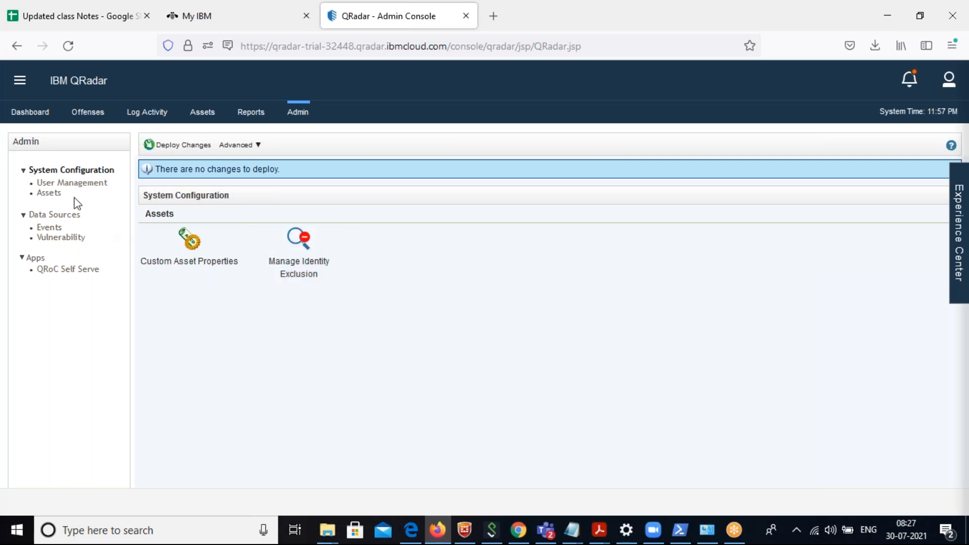
{"action": "left_click", "coordinate": [173, 150]}
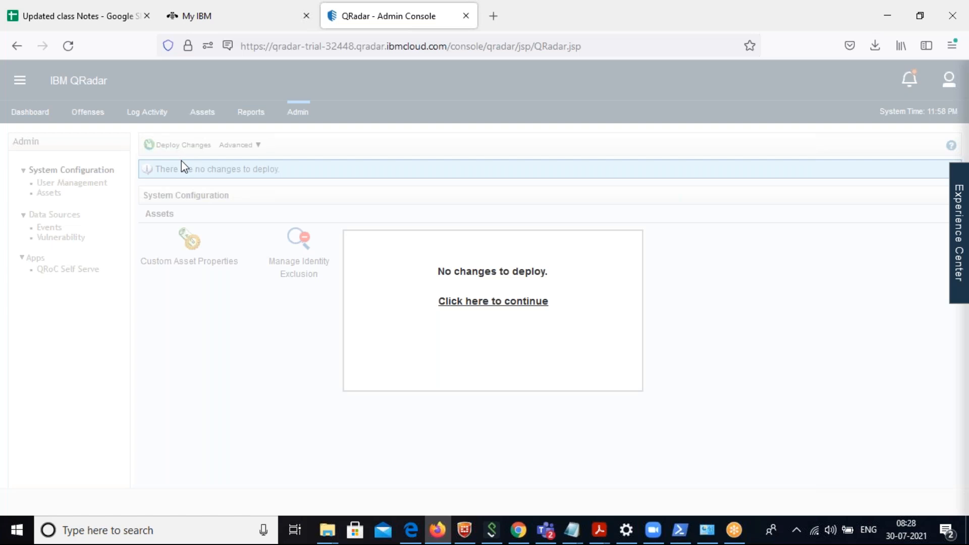
{"action": "left_click", "coordinate": [498, 302]}
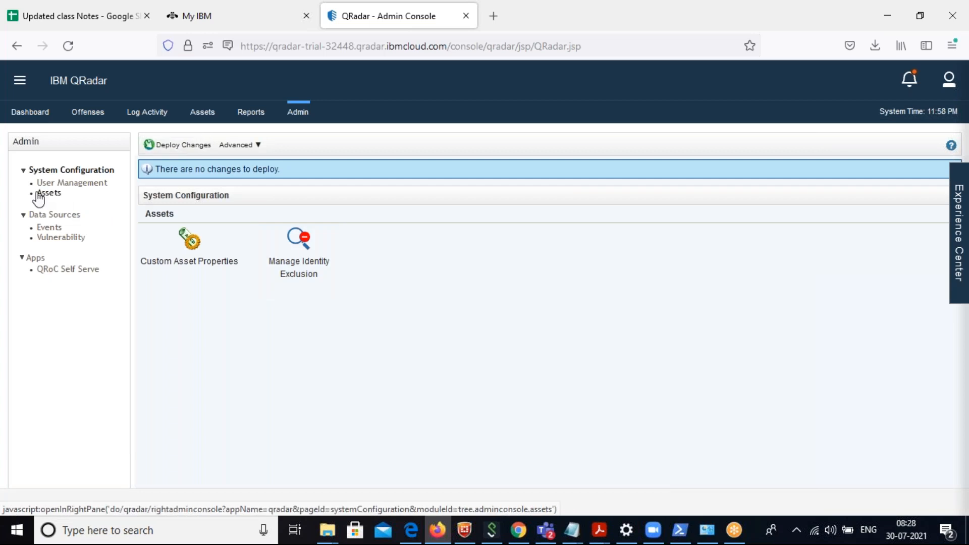
Add a custom asset property named "Finance" of type NUMERIC, save it, and close the Custom Asset Properties window.
{"action": "left_click", "coordinate": [203, 247]}
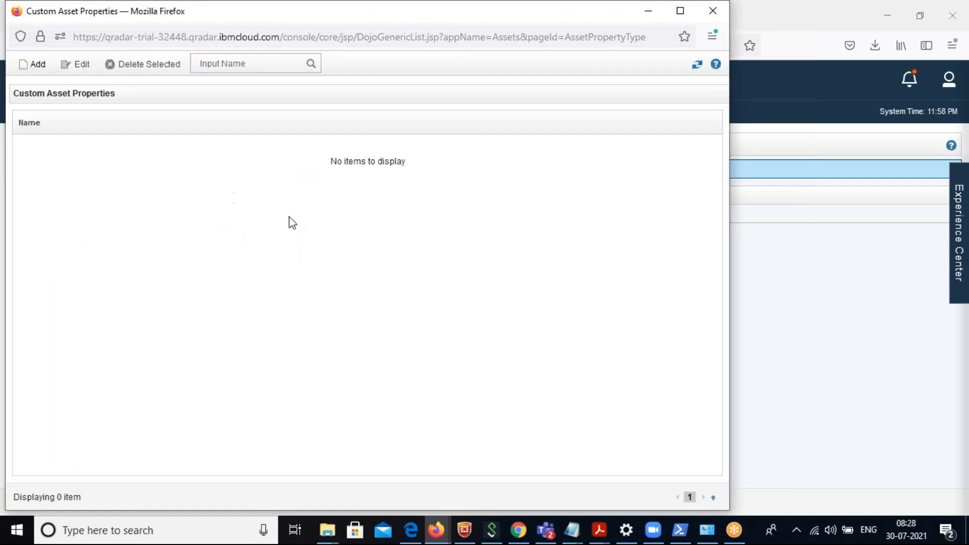
{"action": "left_click", "coordinate": [35, 67]}
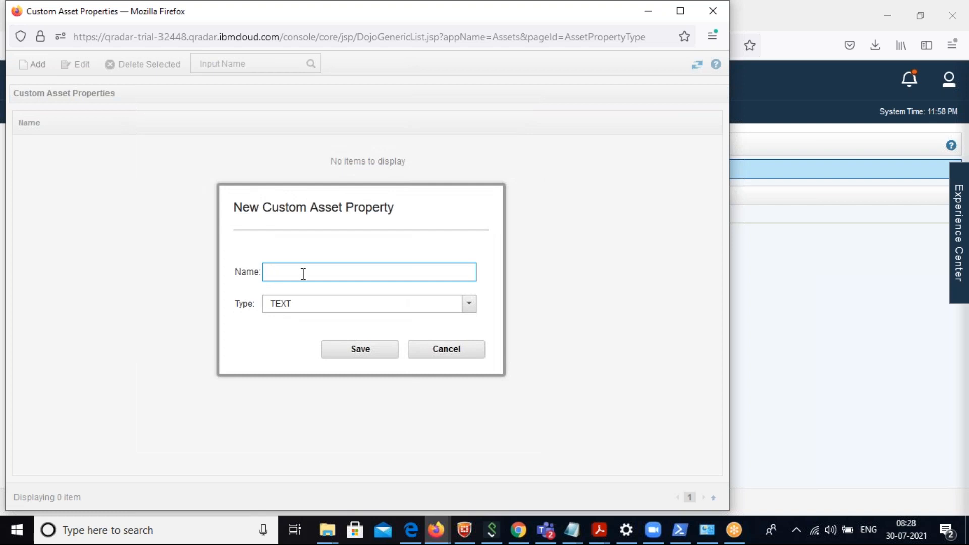
{"action": "type", "text": "Finance"}
{"action": "left_click", "coordinate": [461, 305]}
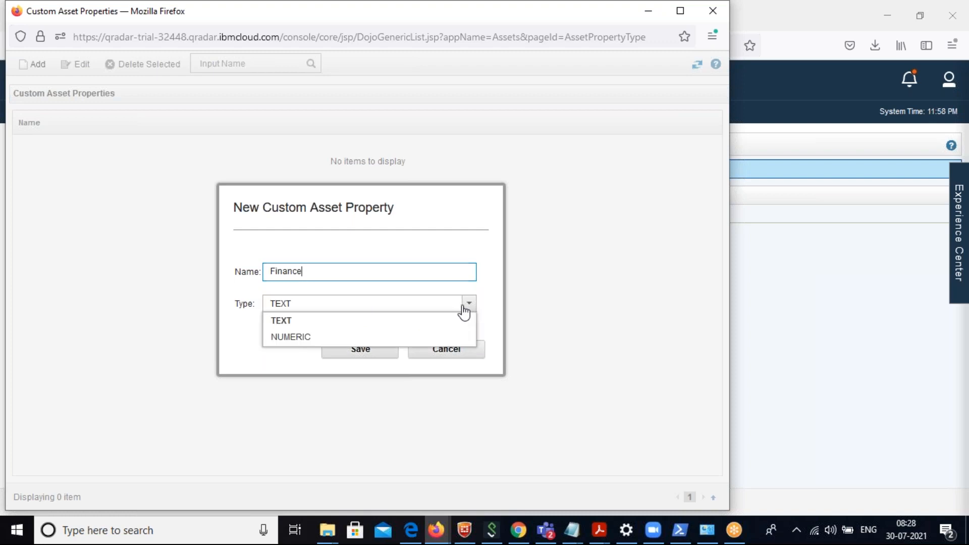
{"action": "left_click", "coordinate": [372, 339]}
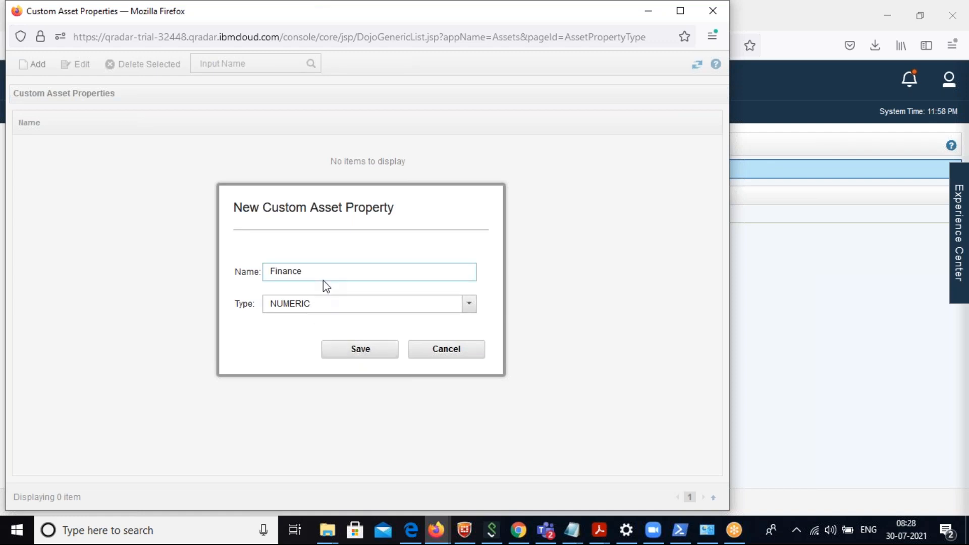
{"action": "left_click", "coordinate": [355, 351]}
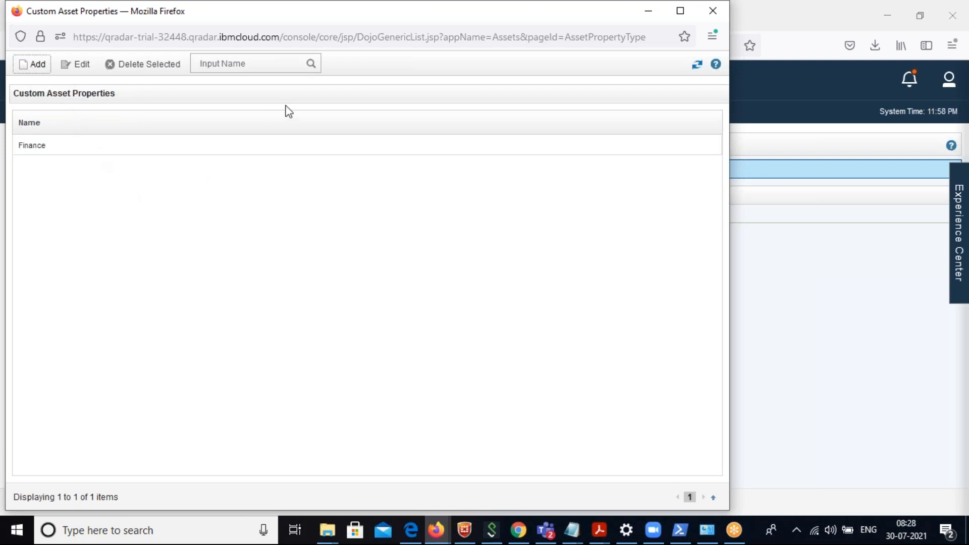
{"action": "left_click_drag", "start_coordinate": [235, 11], "coordinate": [409, 206]}
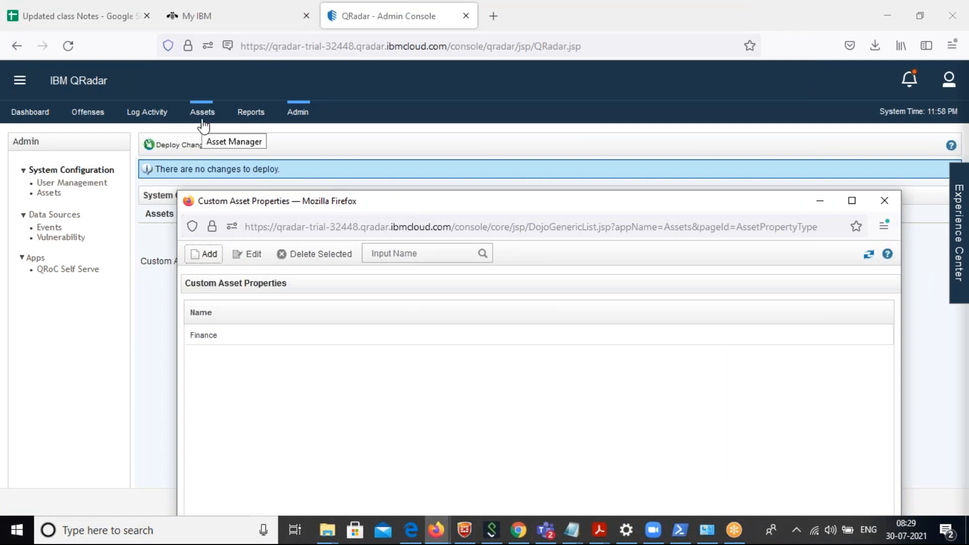
{"action": "left_click", "coordinate": [889, 201]}
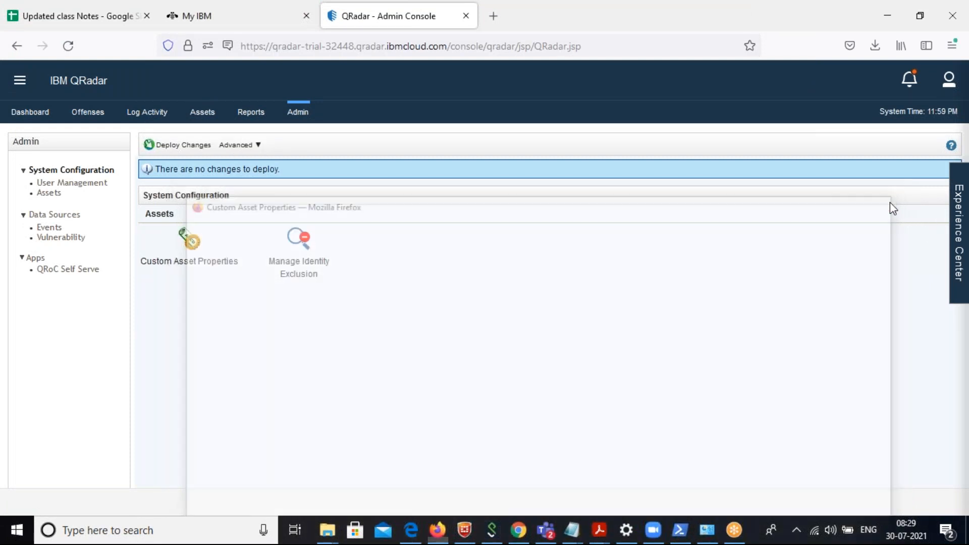
Open Manage Identity Exclusion and examine its filter, available saved searches and identity excluded searches.
{"action": "left_click", "coordinate": [296, 246]}
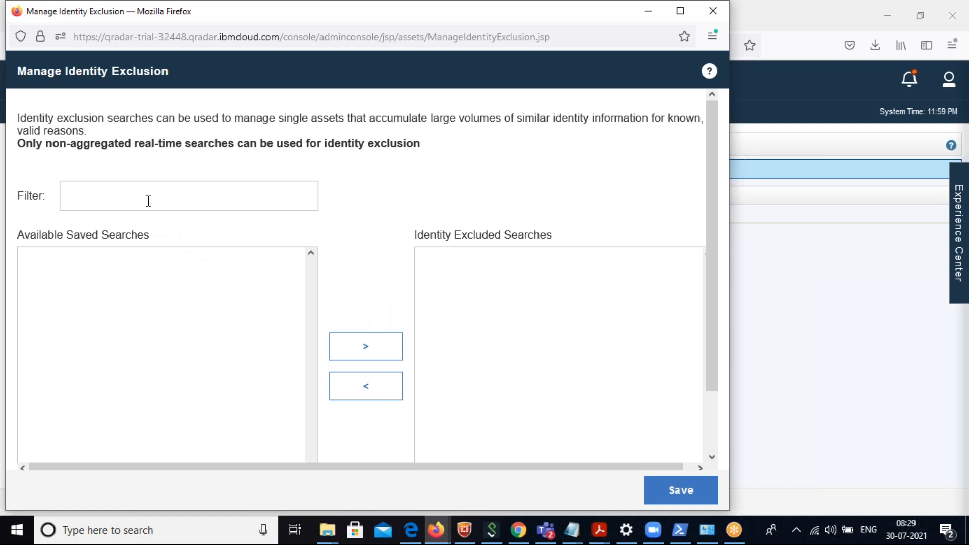
{"action": "left_click", "coordinate": [146, 201]}
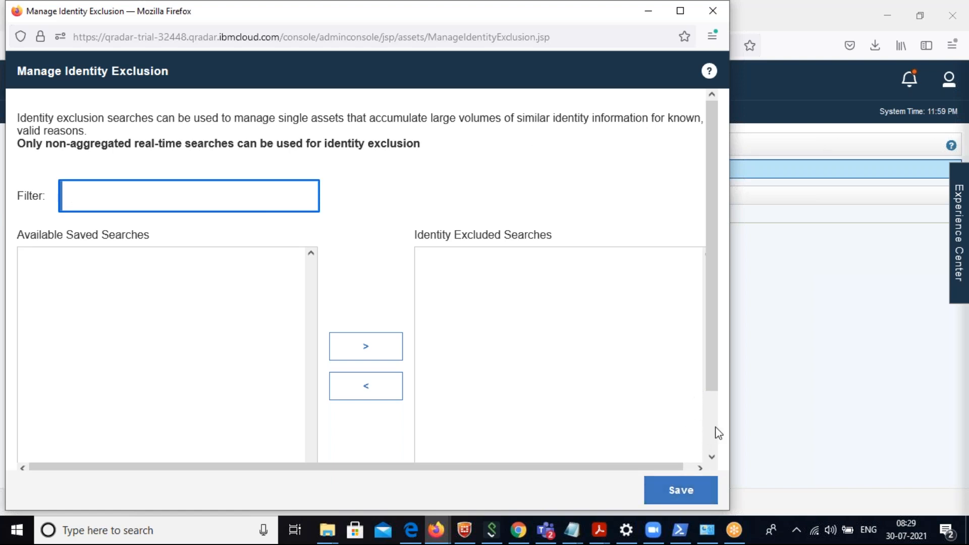
{"action": "scroll", "coordinate": [716, 432], "scroll_direction": "down", "scroll_amount": 2}
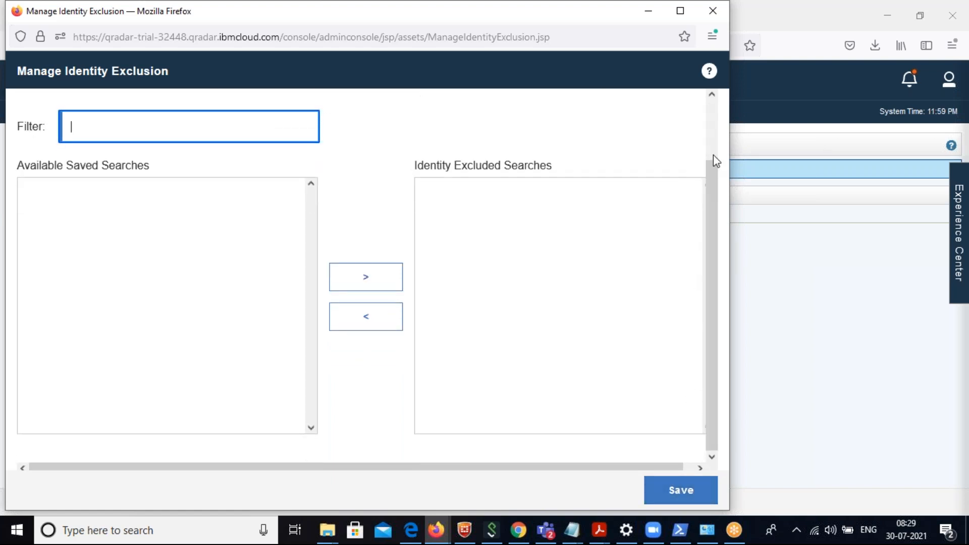
{"action": "scroll", "coordinate": [713, 150], "scroll_direction": "up", "scroll_amount": 2}
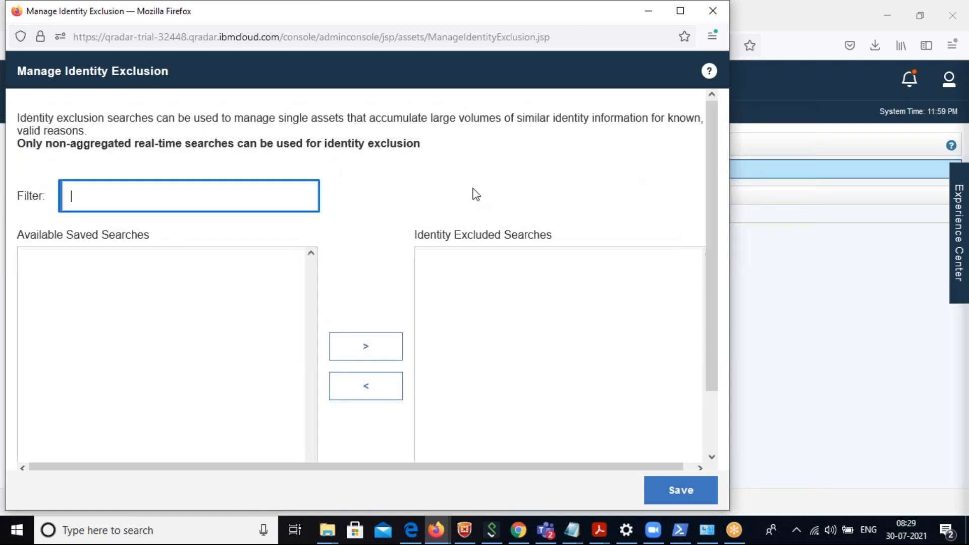
{"action": "left_click", "coordinate": [187, 298]}
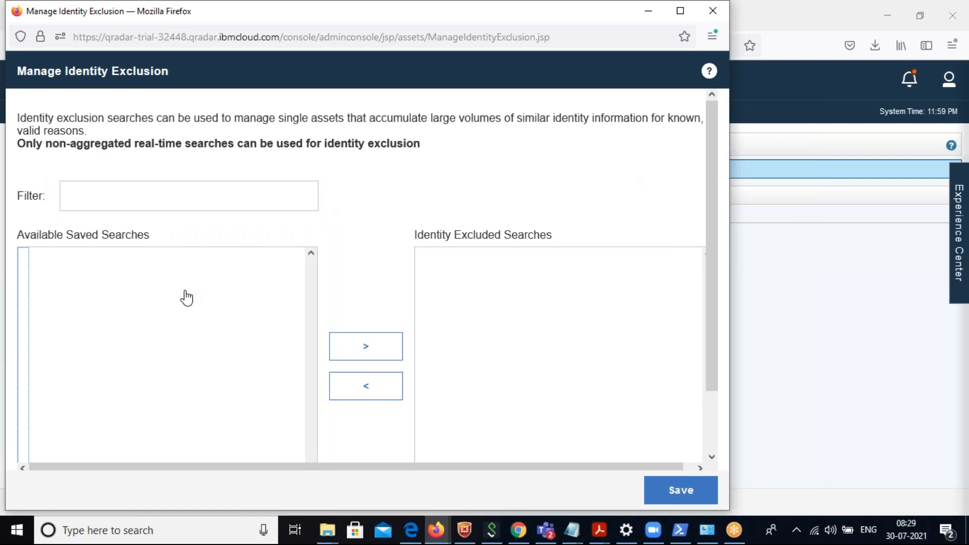
Look over the Manage Identity Exclusion search lists and try to save with an empty filter.
{"action": "left_click", "coordinate": [130, 188]}
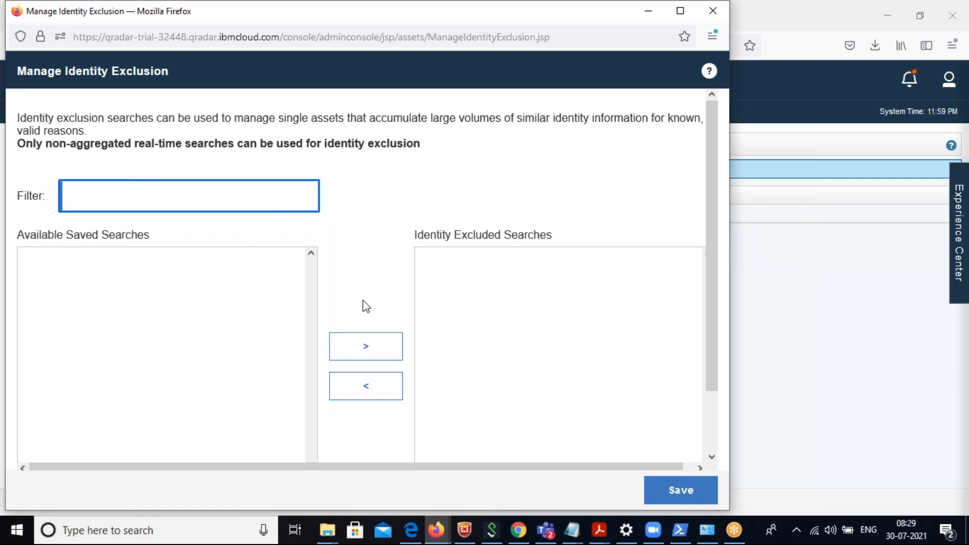
{"action": "left_click", "coordinate": [710, 431]}
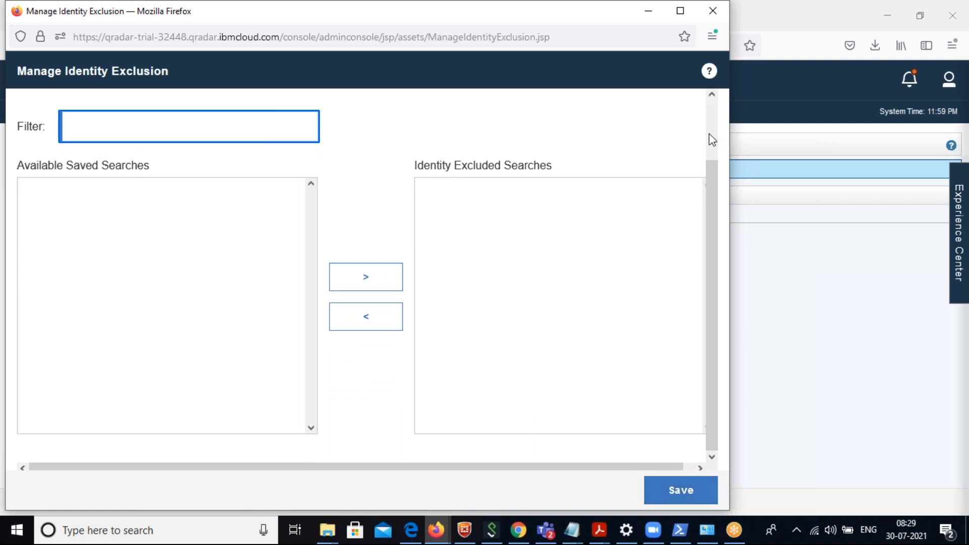
{"action": "left_click", "coordinate": [713, 114]}
{"action": "left_click", "coordinate": [690, 490]}
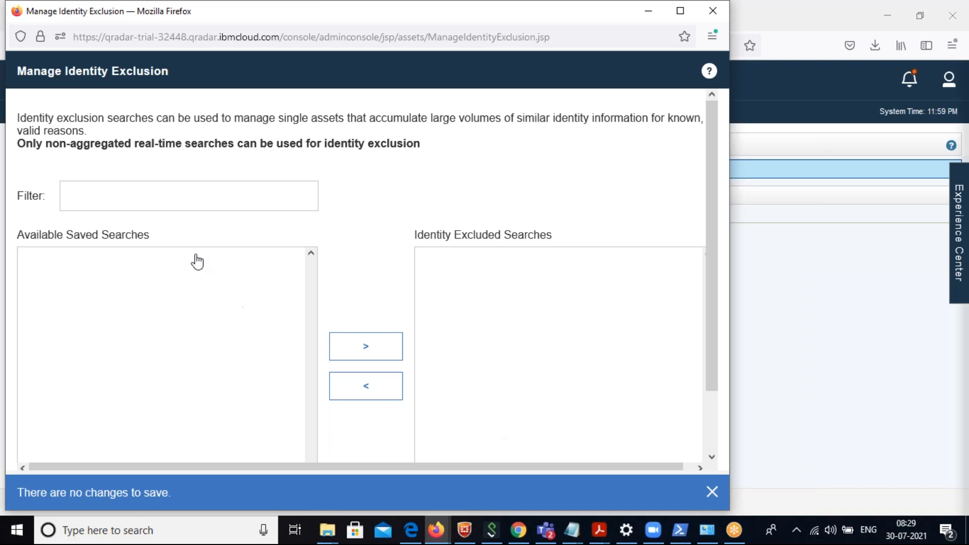
Filter the available saved searches by "test" and try to save the identity exclusion settings.
{"action": "left_click", "coordinate": [153, 197]}
{"action": "type", "text": "test"}
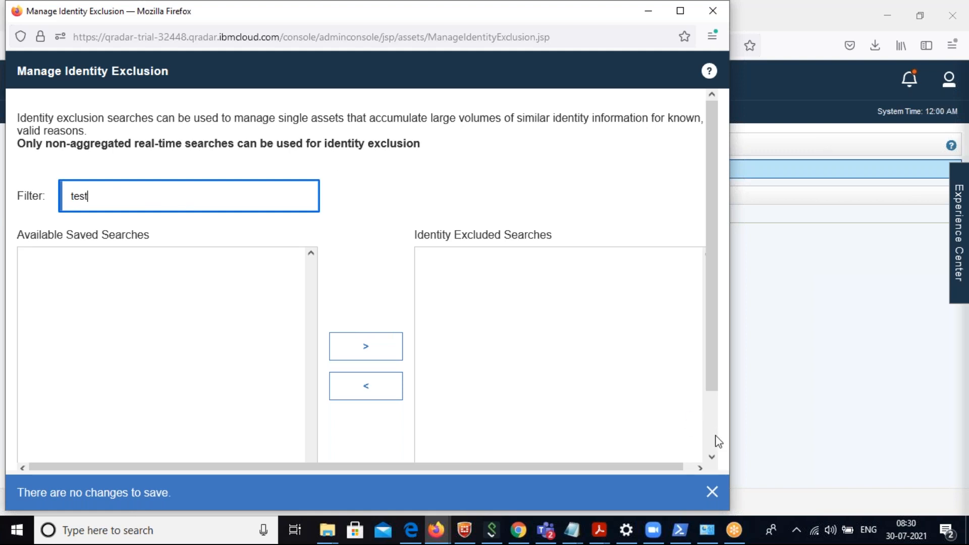
{"action": "scroll", "coordinate": [714, 442], "scroll_direction": "down", "scroll_amount": 3}
{"action": "left_click", "coordinate": [712, 492]}
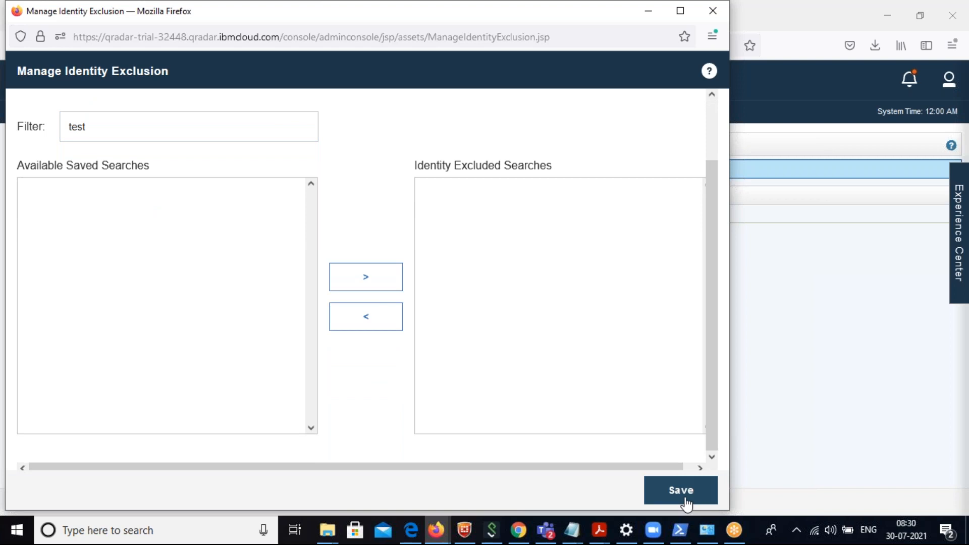
{"action": "left_click", "coordinate": [683, 493]}
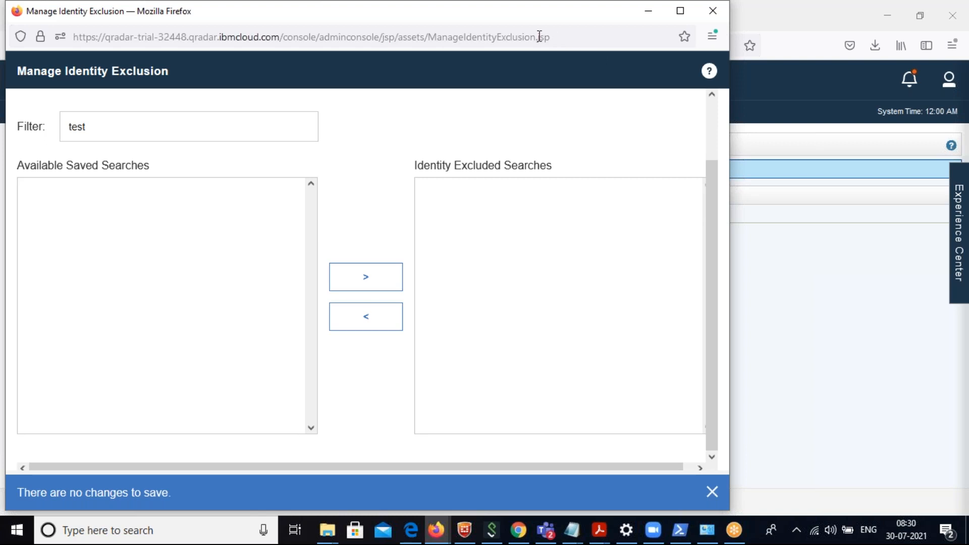
Return to the Admin console and open the DSM Editor from the Data Sources event settings.
{"action": "left_click", "coordinate": [818, 215]}
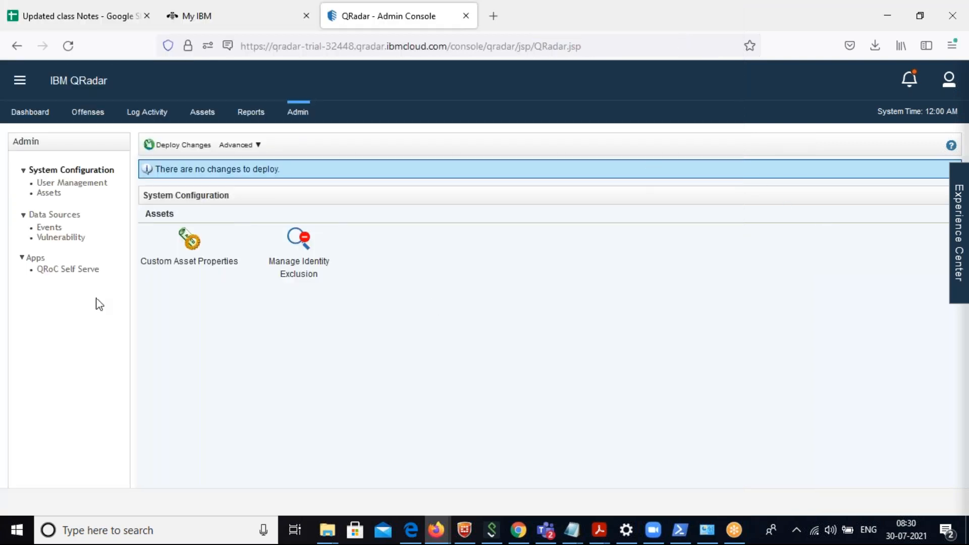
{"action": "left_click", "coordinate": [68, 217]}
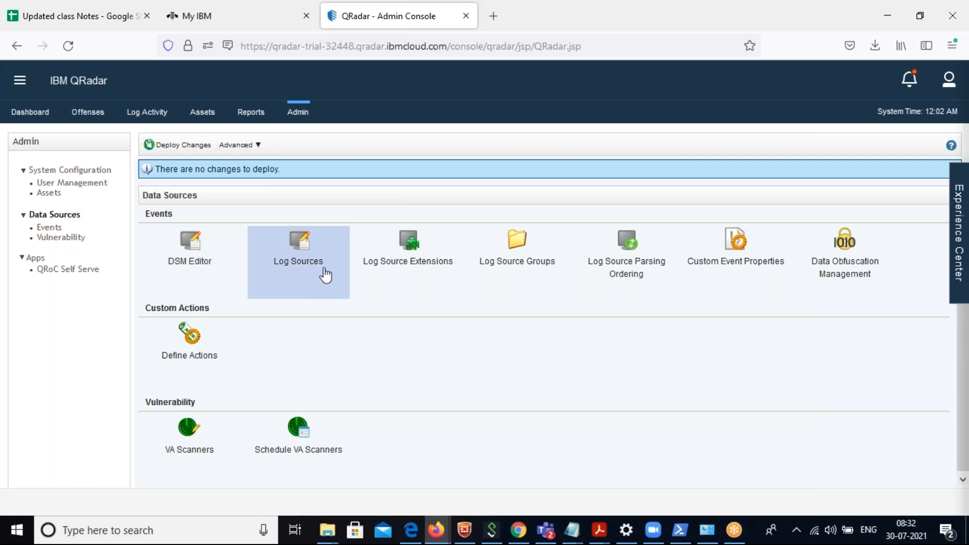
{"action": "left_click", "coordinate": [207, 266]}
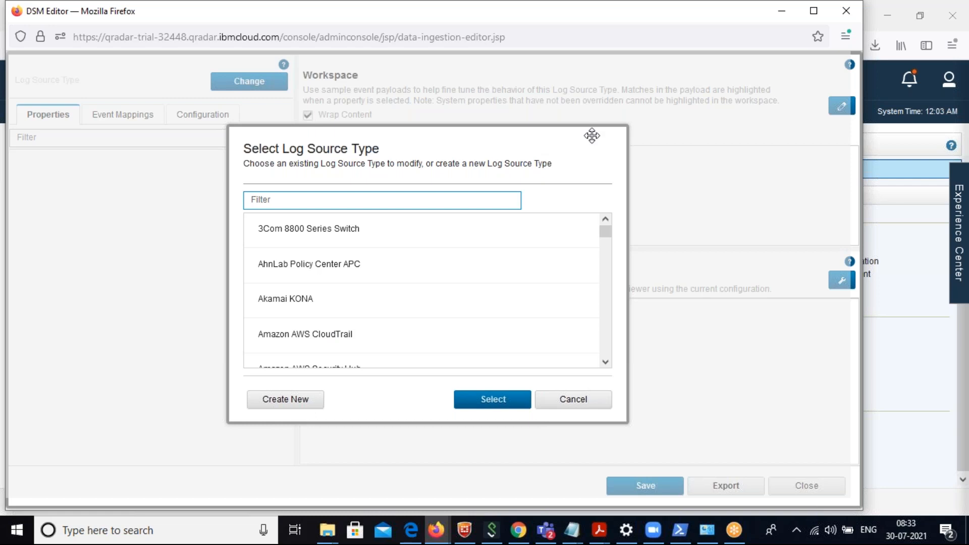
Browse the existing log source types in the DSM Editor, highlighting 3Com 8800 Series Switch and AhnLab Policy Center APC.
{"action": "left_click", "coordinate": [726, 34]}
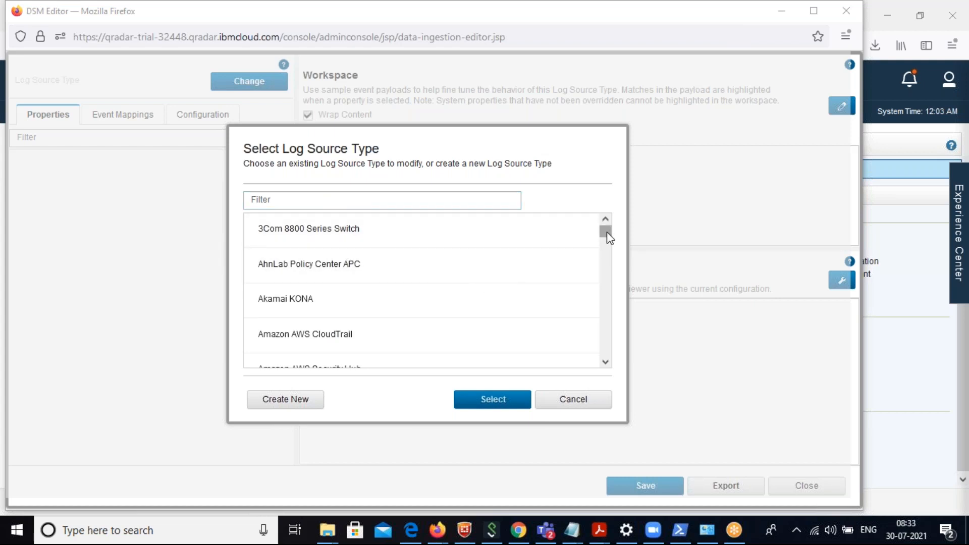
{"action": "left_click_drag", "start_coordinate": [609, 239], "coordinate": [619, 222]}
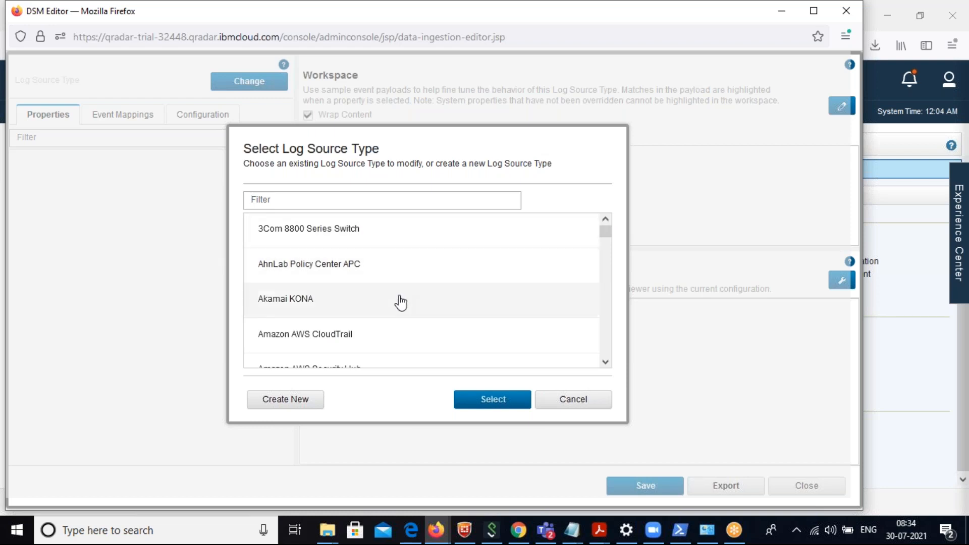
{"action": "left_click", "coordinate": [389, 233]}
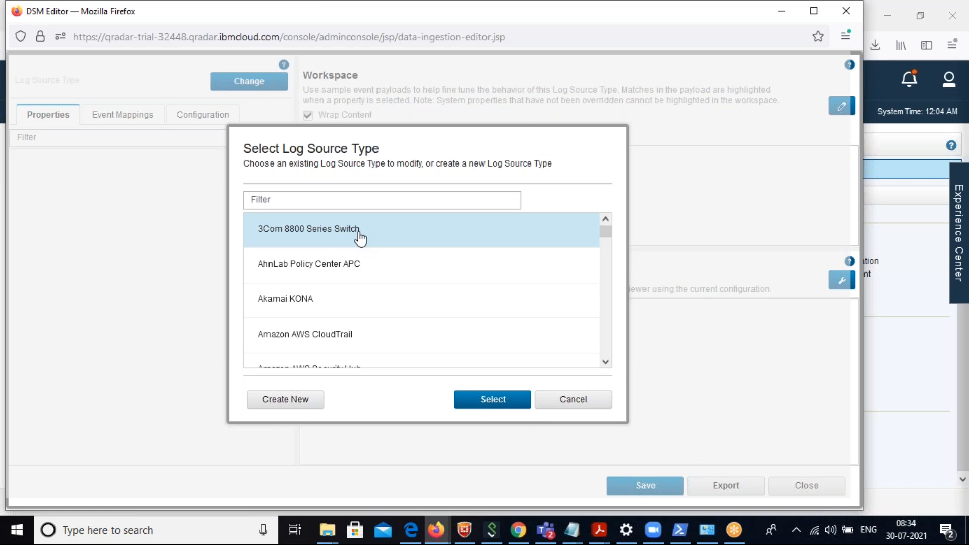
{"action": "left_click", "coordinate": [345, 277]}
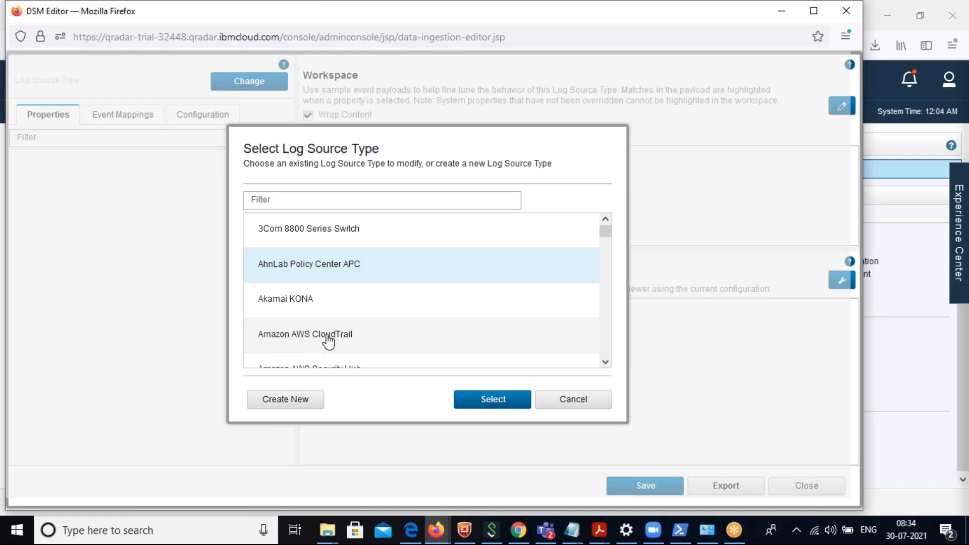
{"action": "left_click", "coordinate": [605, 363]}
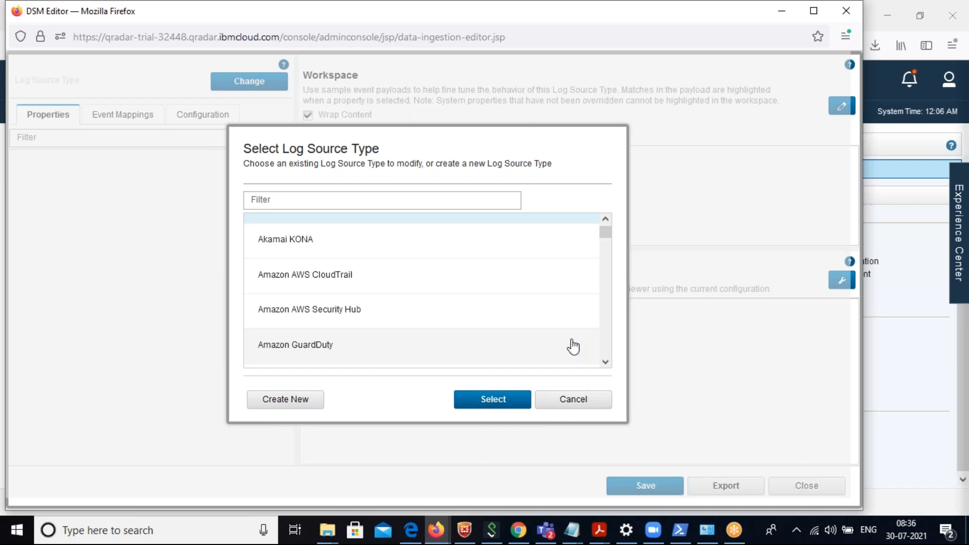
{"action": "left_click", "coordinate": [606, 362]}
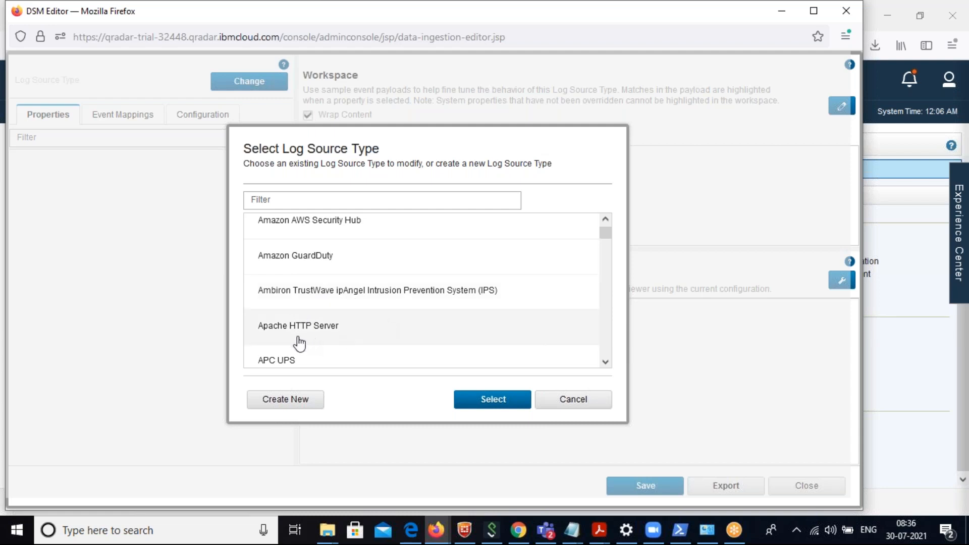
{"action": "left_click", "coordinate": [605, 361]}
{"action": "left_click", "coordinate": [605, 362]}
{"action": "left_click", "coordinate": [606, 362]}
{"action": "left_click", "coordinate": [606, 361]}
{"action": "left_click", "coordinate": [605, 362]}
{"action": "left_click", "coordinate": [606, 361]}
{"action": "left_click", "coordinate": [606, 362]}
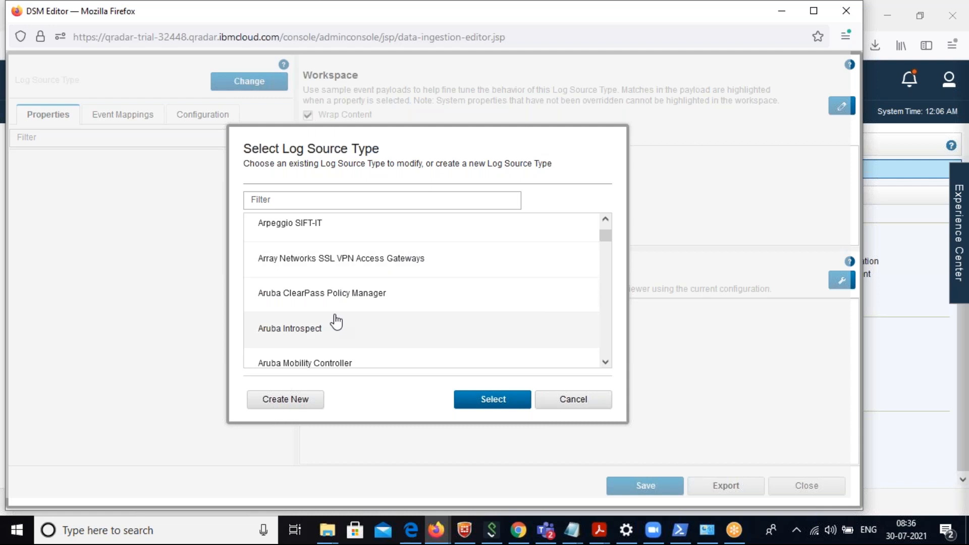
Filter the log source types by "palo" to look for Palo Alto devices, and remove the filter text.
{"action": "left_click", "coordinate": [335, 201]}
{"action": "type", "text": "p"}
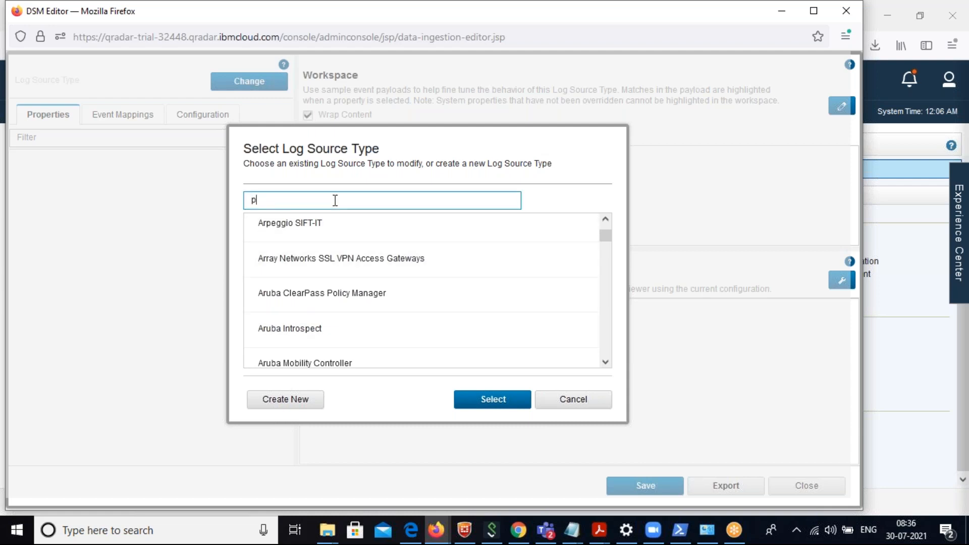
{"action": "type", "text": "al"}
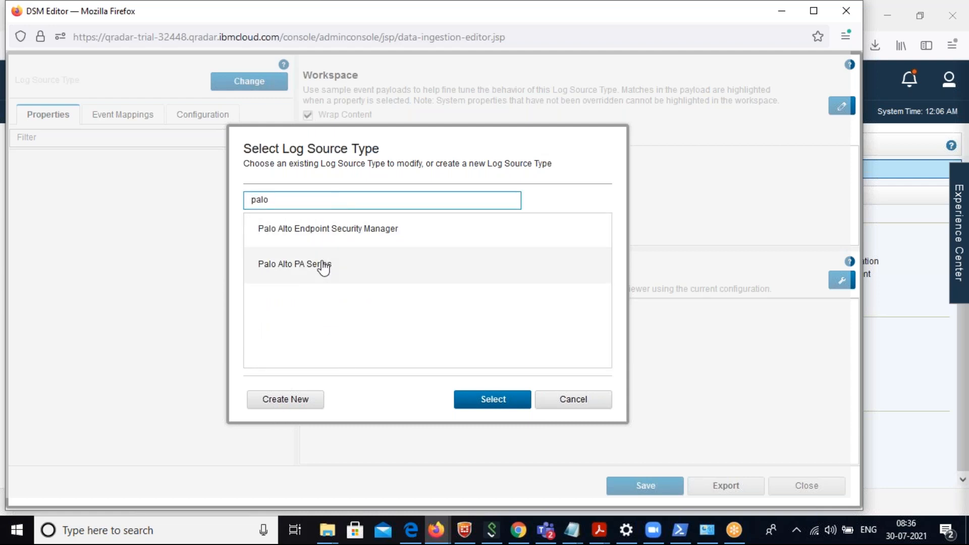
{"action": "type", "text": "o"}
{"action": "key", "text": "BackSpace"}
{"action": "key", "text": "BackSpace"}
{"action": "key", "text": "BackSpace"}
{"action": "key", "text": "BackSpace"}
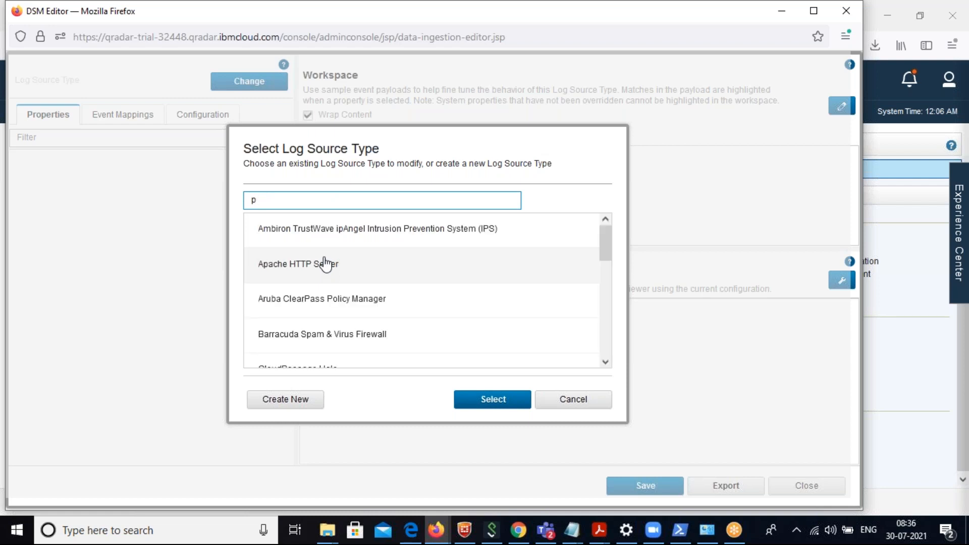
Filter the log source types by "cisco", narrow the filter to "cisco a", and clear it.
{"action": "type", "text": "cisco"}
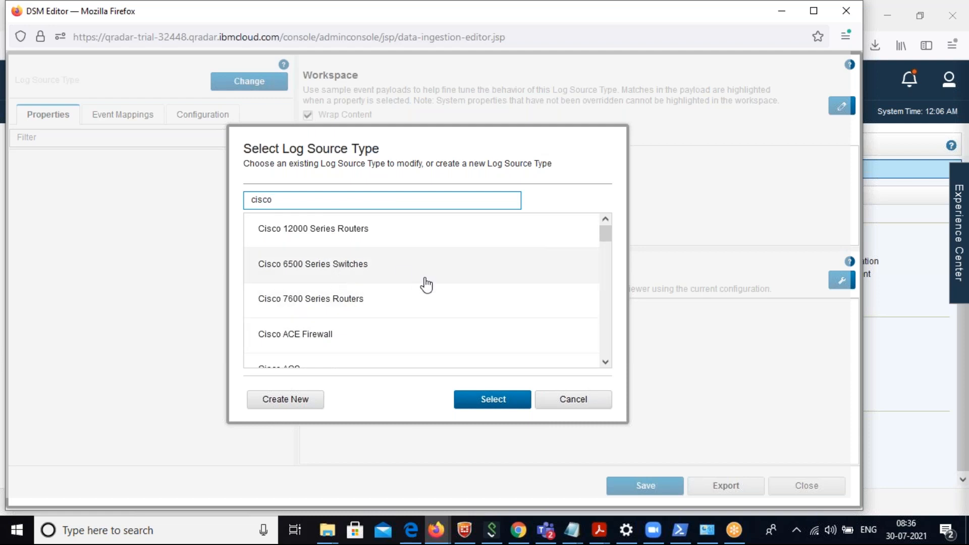
{"action": "type", "text": " as"}
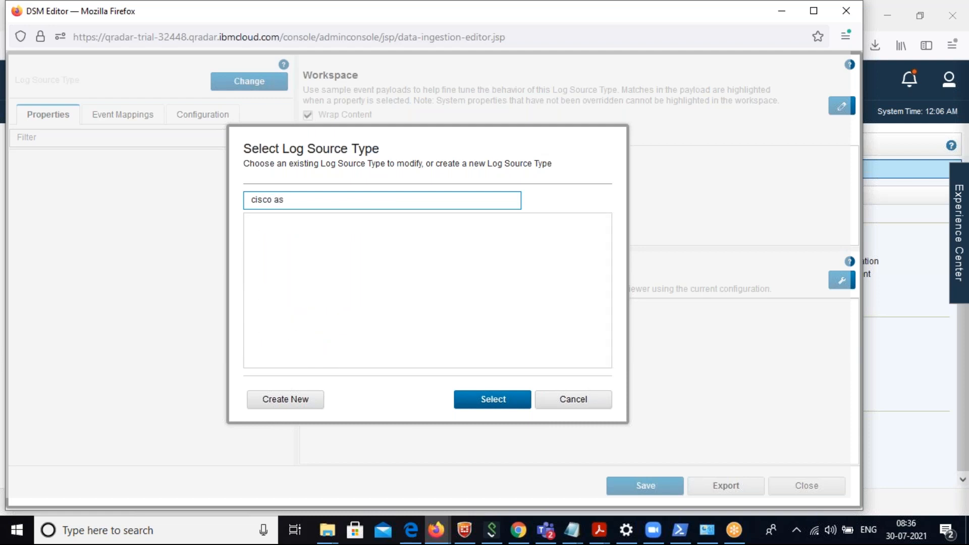
{"action": "key", "text": "BackSpace"}
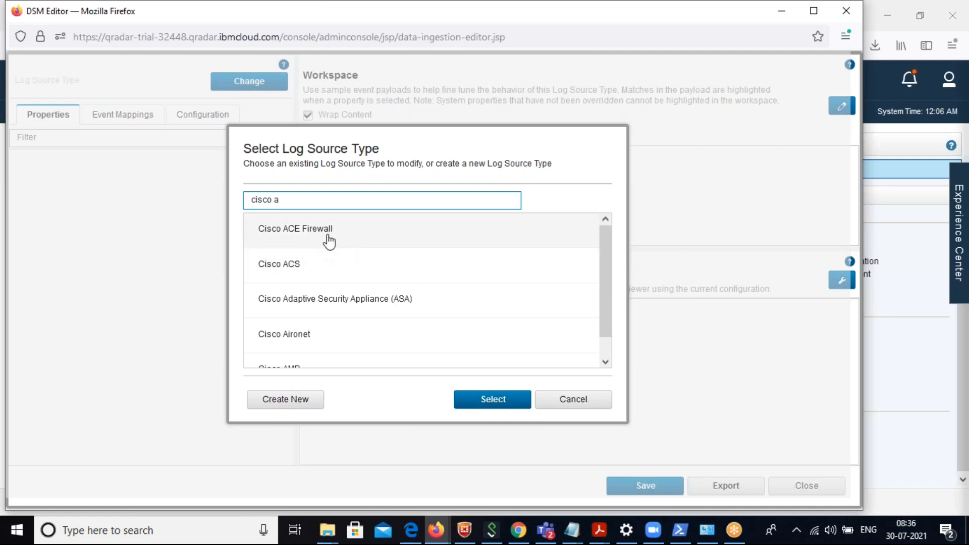
{"action": "key", "text": "BackSpace"}
{"action": "key", "text": "BackSpace"}
{"action": "key", "text": "BackSpace"}
{"action": "key", "text": "BackSpace"}
{"action": "key", "text": "BackSpace"}
{"action": "key", "text": "BackSpace"}
{"action": "key", "text": "BackSpace"}
Filter the log source types by "fort" to look for Fortinet devices, and clear the filter.
{"action": "type", "text": "fo"}
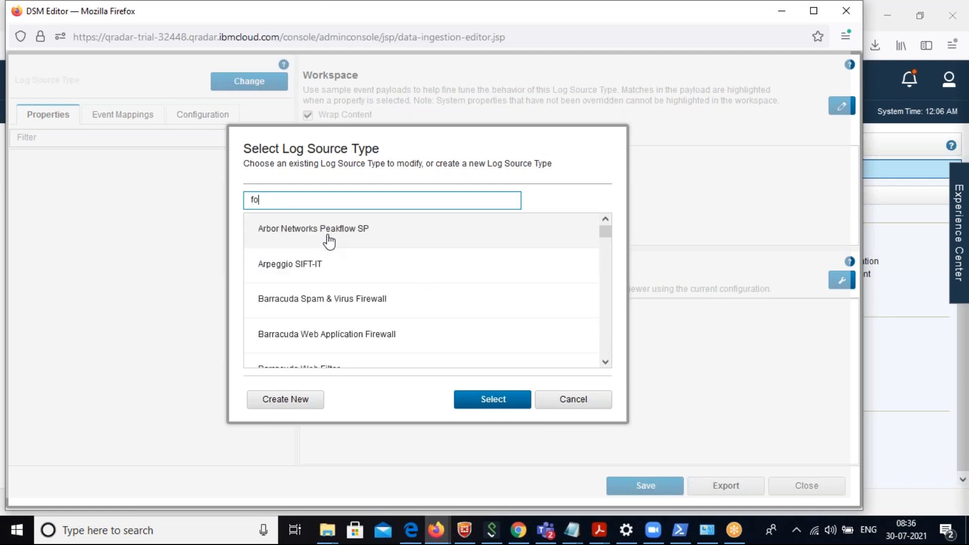
{"action": "type", "text": "rt"}
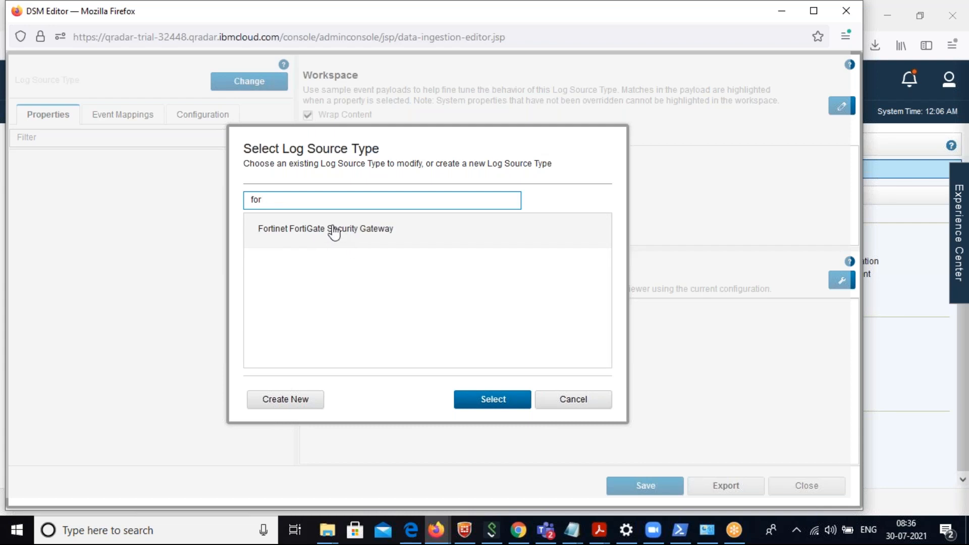
{"action": "key", "text": "BackSpace"}
{"action": "key", "text": "BackSpace"}
{"action": "key", "text": "BackSpace"}
{"action": "key", "text": "BackSpace"}
Search the log source types for "cisco sour" and for "f5", clearing the filter after each.
{"action": "type", "text": "cisco sour"}
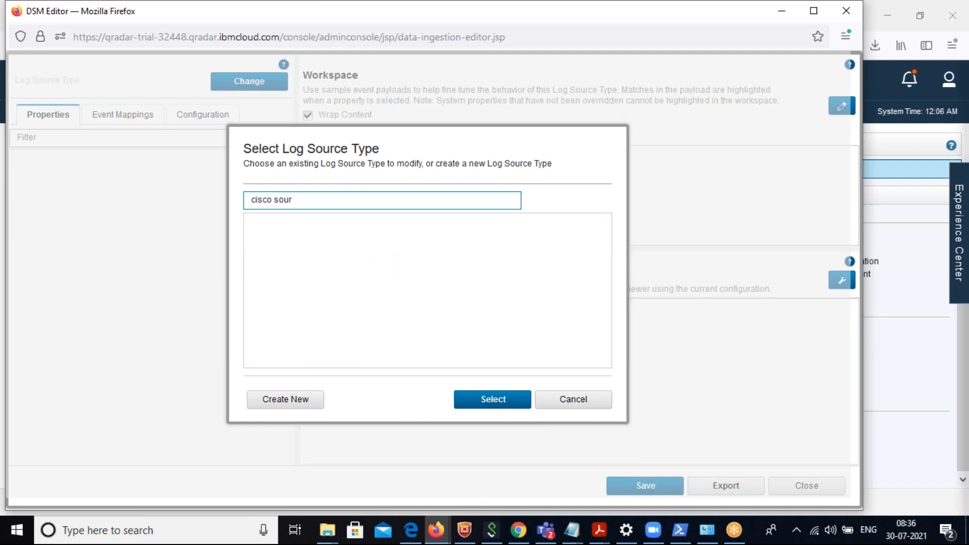
{"action": "key", "text": "BackSpace"}
{"action": "key", "text": "BackSpace"}
{"action": "type", "text": "f5"}
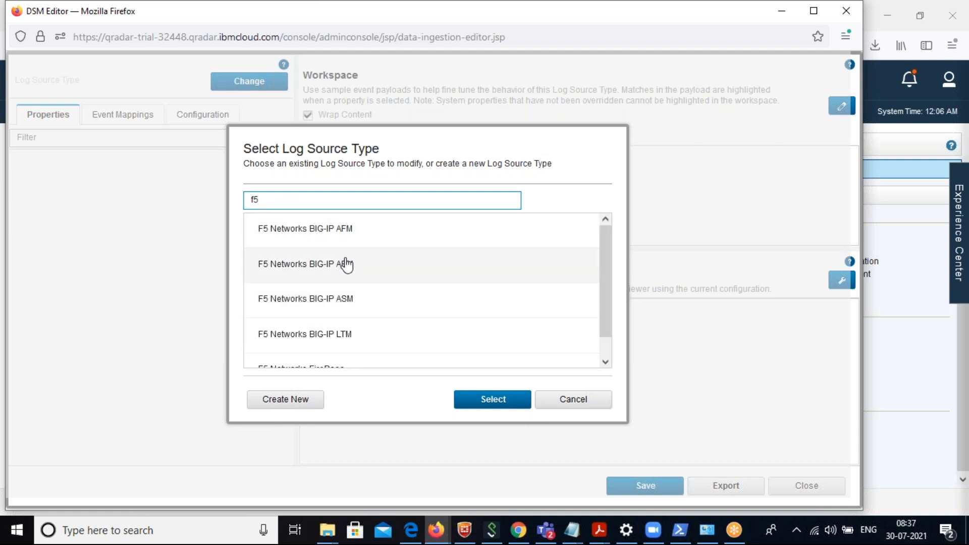
{"action": "key", "text": "BackSpace"}
{"action": "key", "text": "BackSpace"}
Search the log source types for McAfee products, correcting the filter from "macfe" to "mca", and clear it.
{"action": "type", "text": "macfe"}
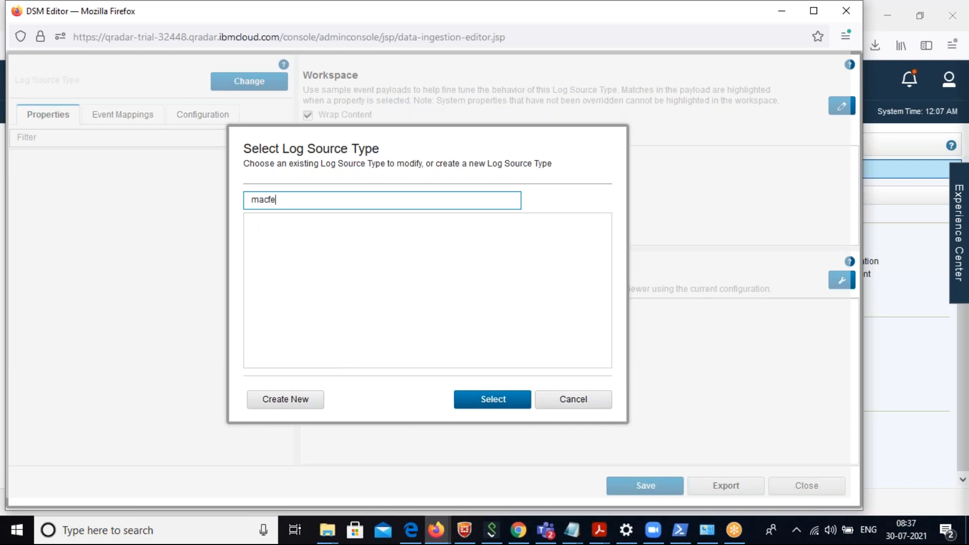
{"action": "key", "text": "BackSpace"}
{"action": "key", "text": "BackSpace"}
{"action": "key", "text": "BackSpace"}
{"action": "key", "text": "BackSpace"}
{"action": "type", "text": "ca"}
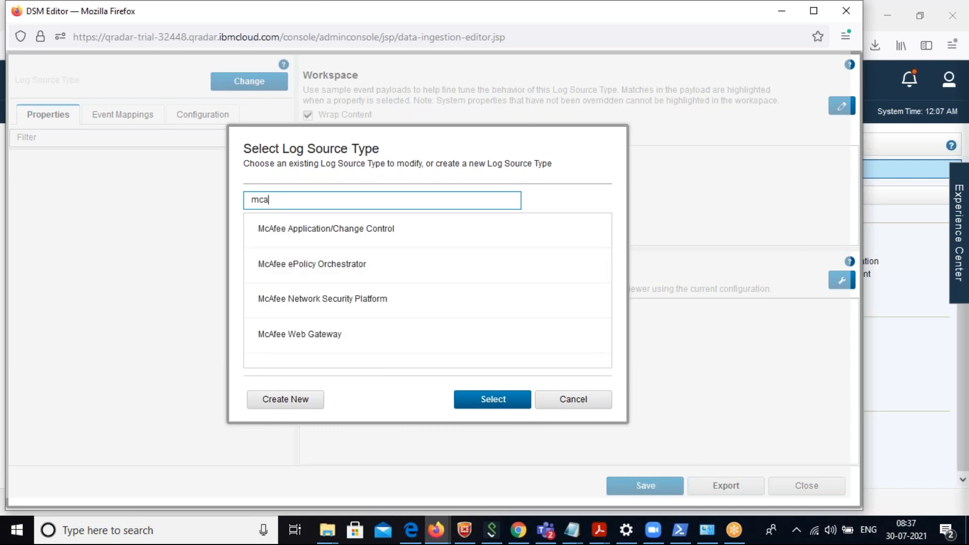
{"action": "key", "text": "BackSpace"}
{"action": "key", "text": "BackSpace"}
{"action": "key", "text": "BackSpace"}
{"action": "key", "text": "BackSpace"}
Filter the log source types by "soph" to look for Sophos products, and clear the filter.
{"action": "type", "text": "soph"}
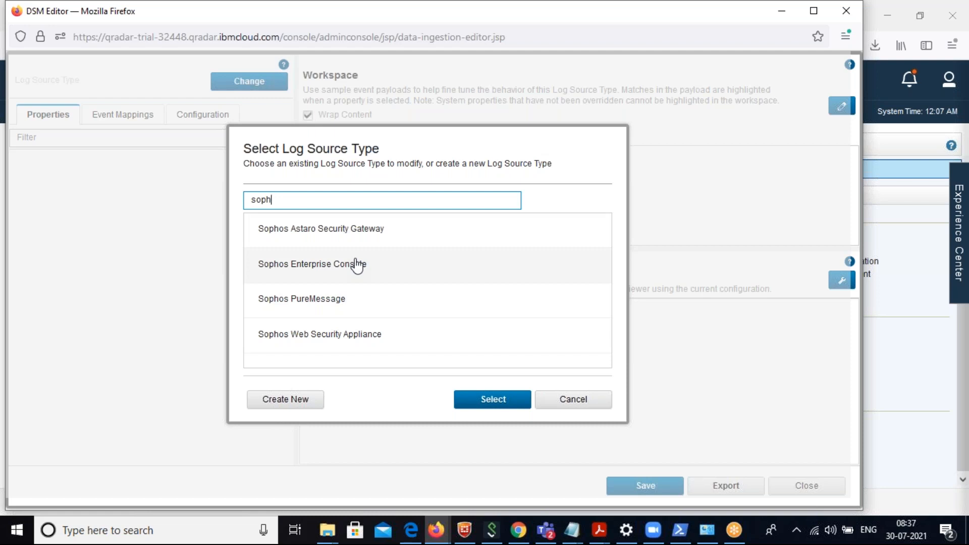
{"action": "key", "text": "BackSpace"}
{"action": "key", "text": "BackSpace"}
{"action": "key", "text": "BackSpace"}
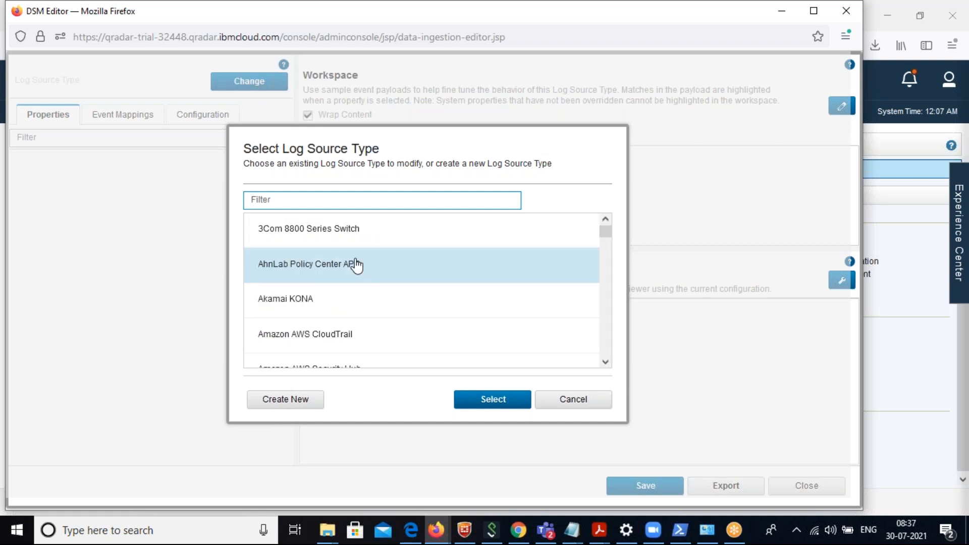
Filter the log source types by "paalo" and shorten the filter text to "pa".
{"action": "type", "text": "pa"}
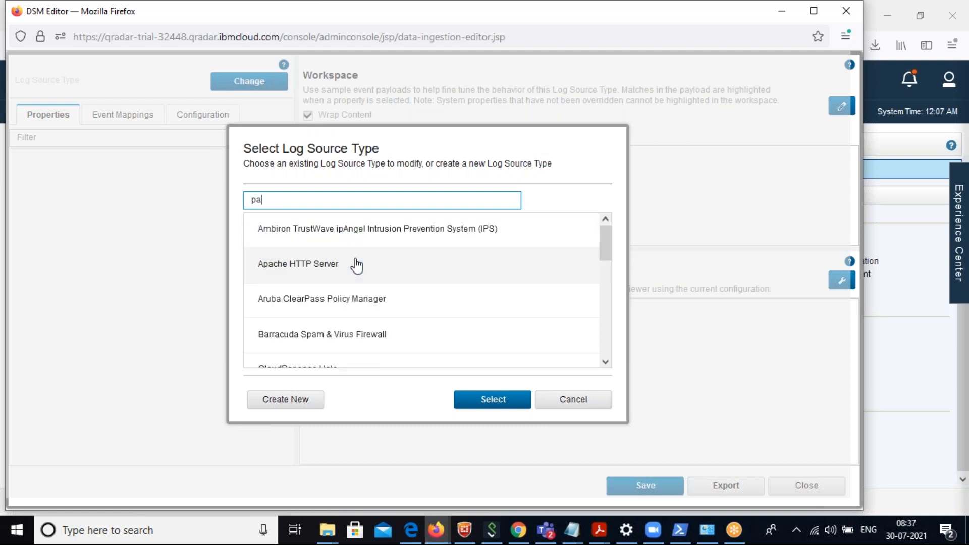
{"action": "type", "text": "alo"}
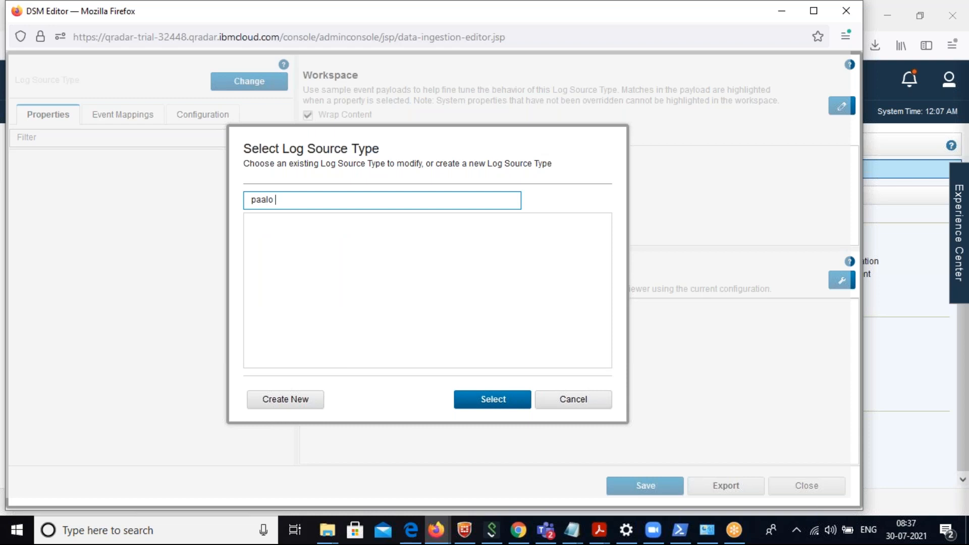
{"action": "key", "text": "BackSpace"}
{"action": "key", "text": "BackSpace"}
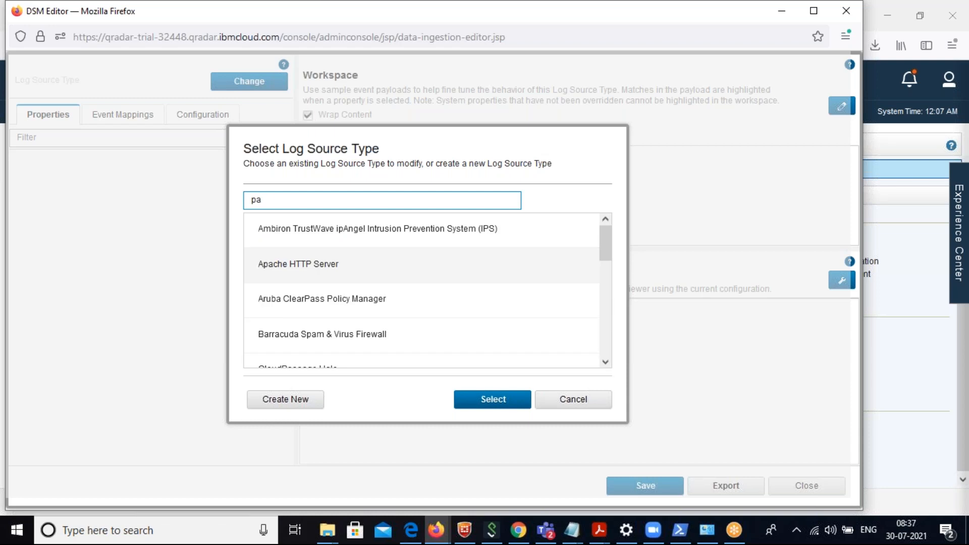
Create a new log source type named "Firewall" and save it.
{"action": "left_click", "coordinate": [303, 400]}
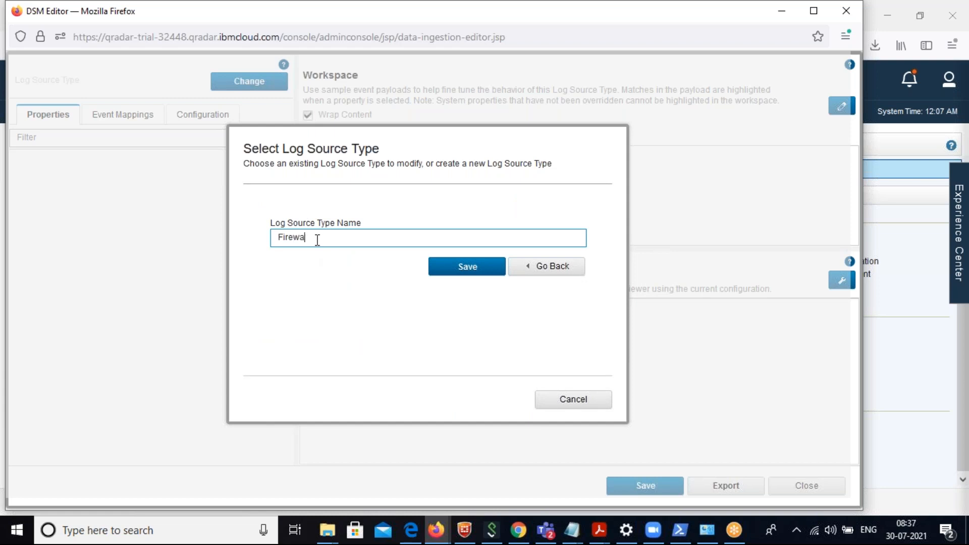
{"action": "type", "text": "Firewall"}
{"action": "left_click", "coordinate": [458, 269]}
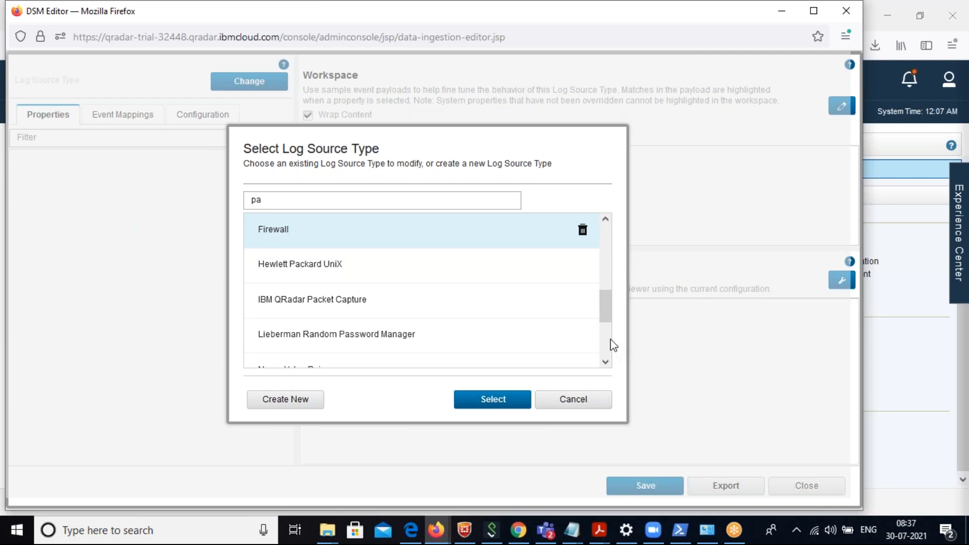
Replace the log source type filter with "firew" and select the Firewall type for editing.
{"action": "left_click", "coordinate": [289, 203]}
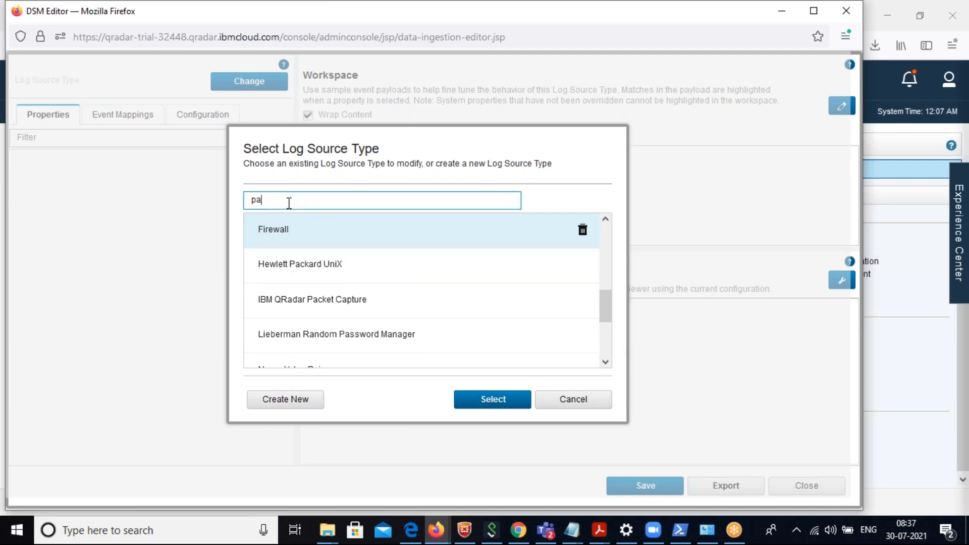
{"action": "key", "text": "BackSpace"}
{"action": "key", "text": "BackSpace"}
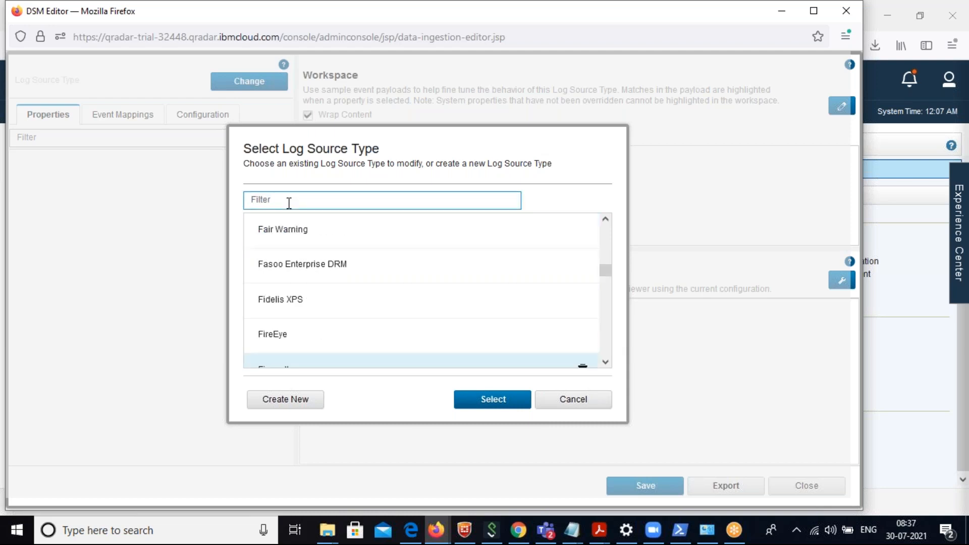
{"action": "type", "text": "firew"}
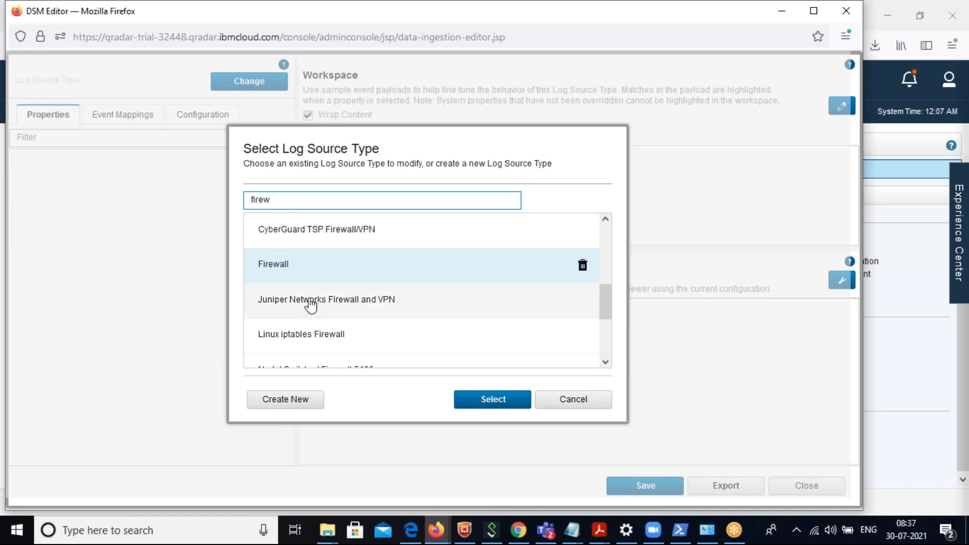
{"action": "left_click", "coordinate": [303, 274]}
{"action": "left_click", "coordinate": [479, 402]}
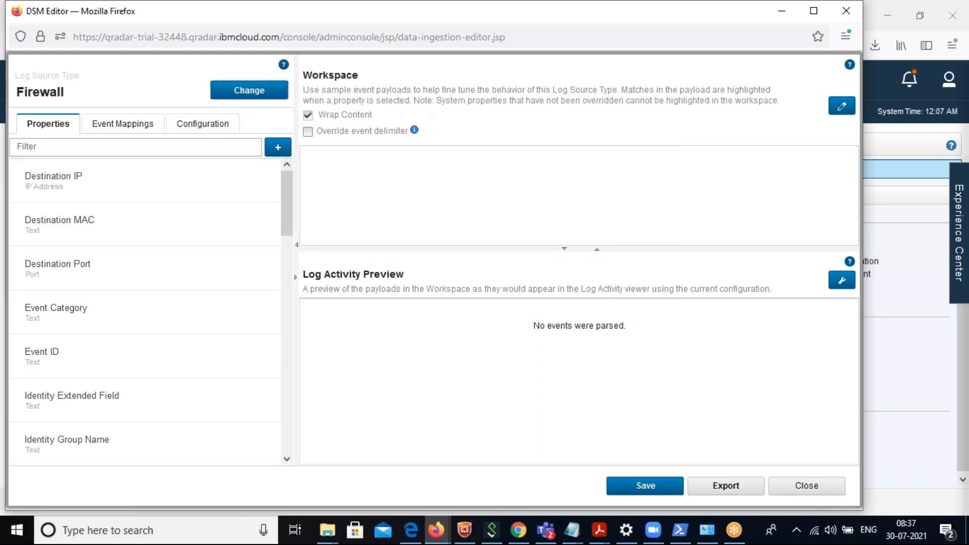
Examine the property configuration of Destination IP, Destination MAC and Destination Port for the Firewall type.
{"action": "left_click", "coordinate": [65, 190]}
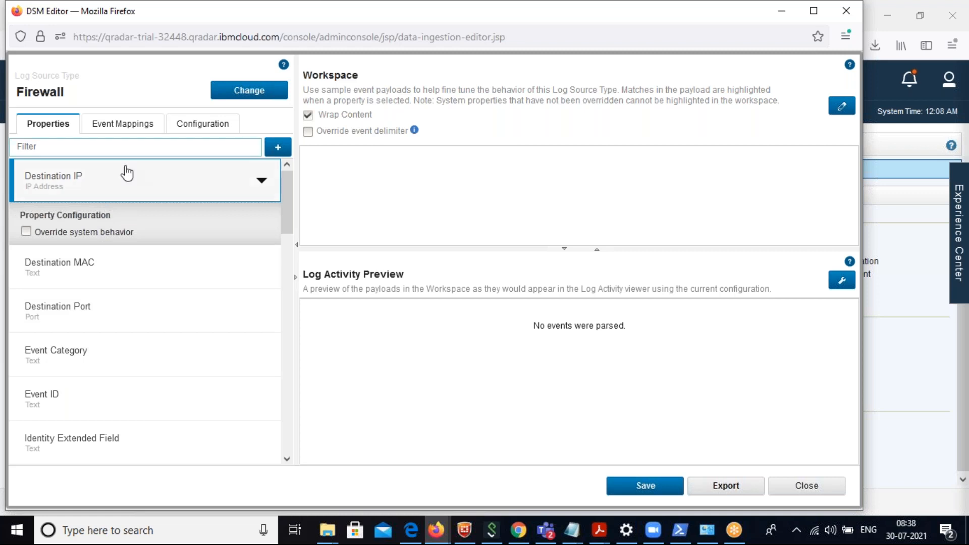
{"action": "left_click", "coordinate": [85, 183]}
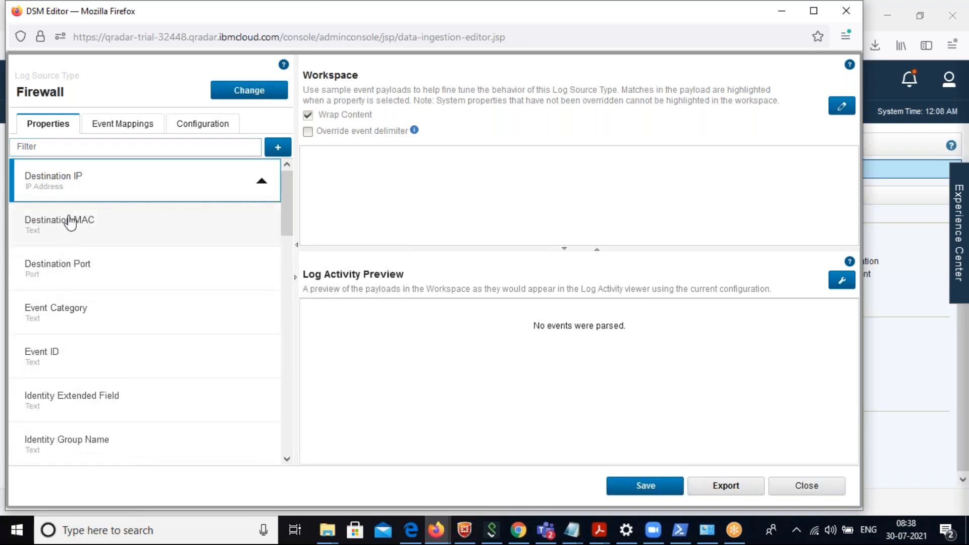
{"action": "left_click", "coordinate": [67, 222]}
{"action": "left_click", "coordinate": [68, 316]}
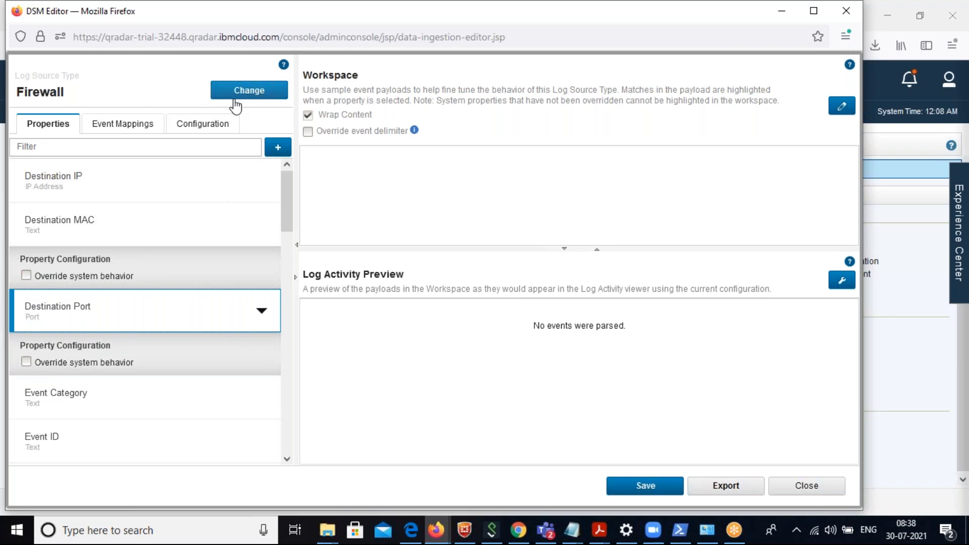
Browse the available custom property definitions to the end of the list, cancel without choosing one, and close the DSM Editor.
{"action": "left_click", "coordinate": [280, 150]}
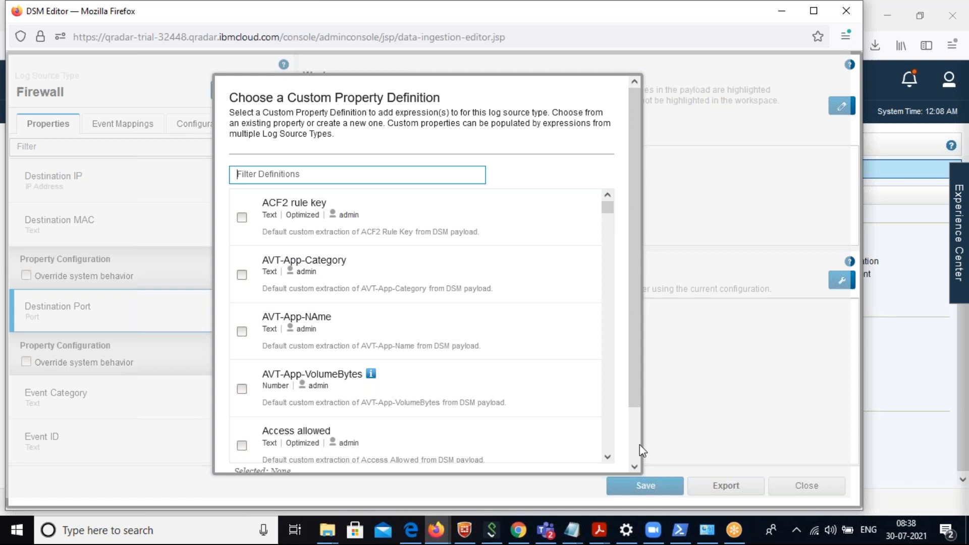
{"action": "scroll", "coordinate": [639, 446], "scroll_direction": "down", "scroll_amount": 2}
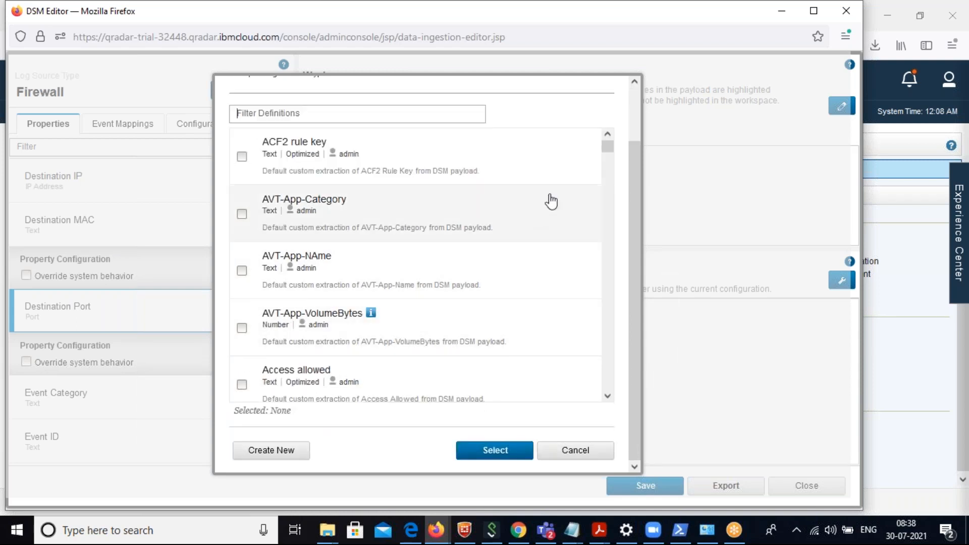
{"action": "left_click_drag", "start_coordinate": [608, 147], "coordinate": [612, 404]}
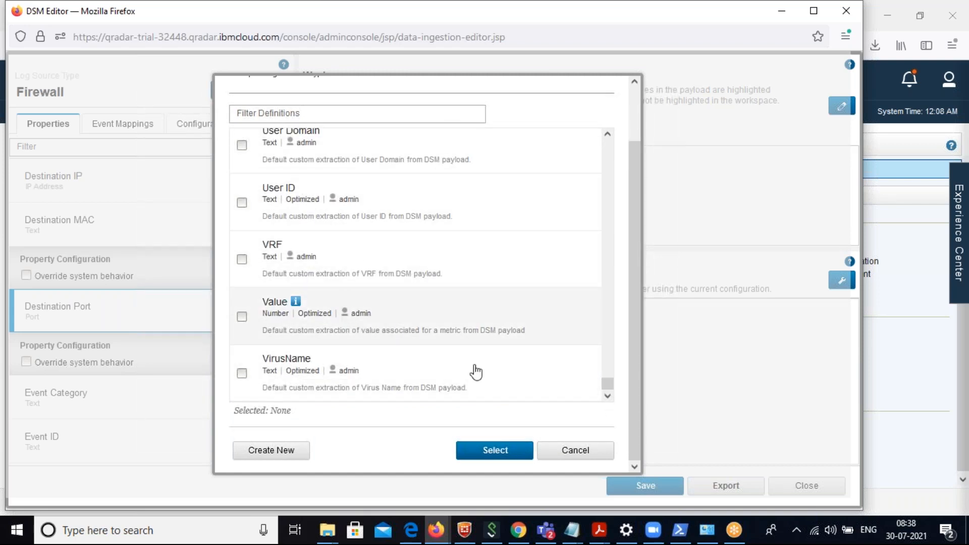
{"action": "left_click", "coordinate": [567, 457]}
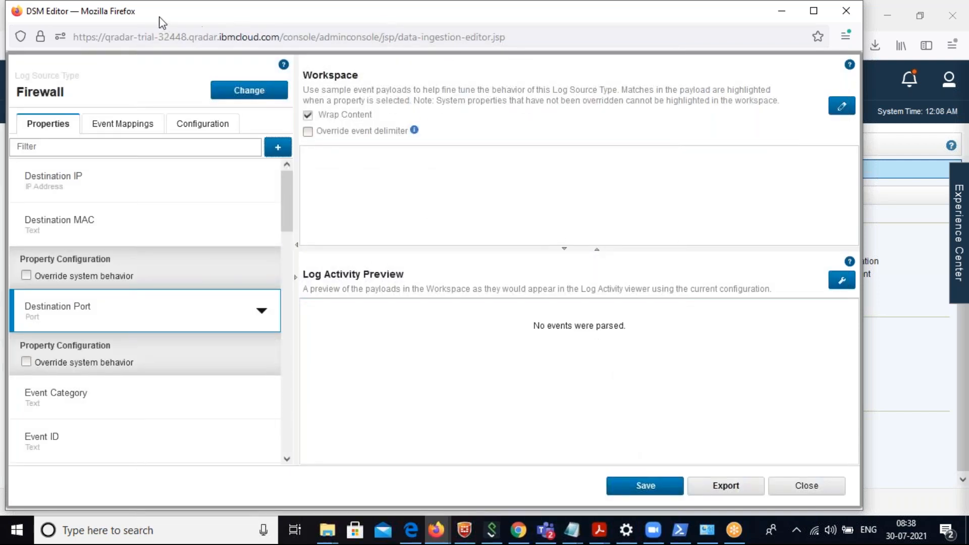
{"action": "left_click_drag", "start_coordinate": [161, 18], "coordinate": [168, 106]}
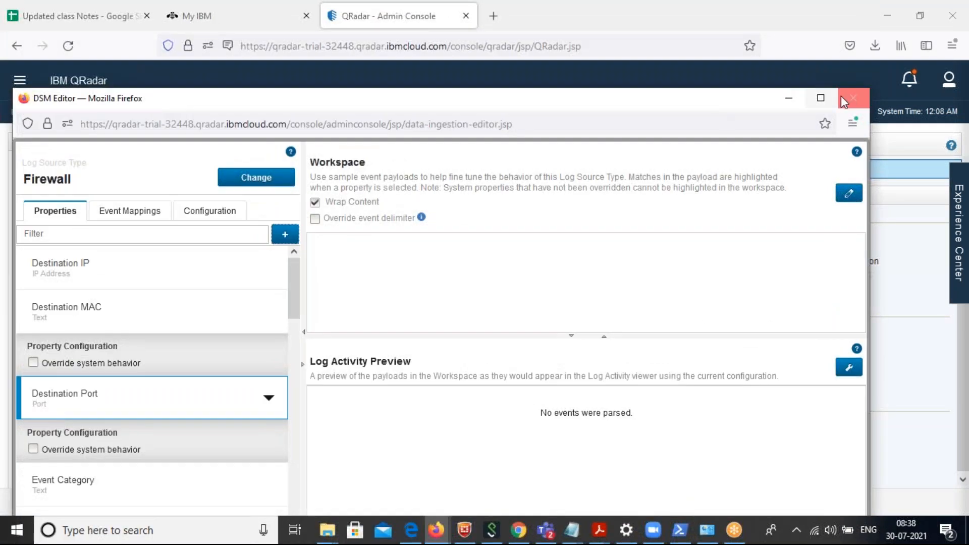
{"action": "left_click", "coordinate": [853, 98]}
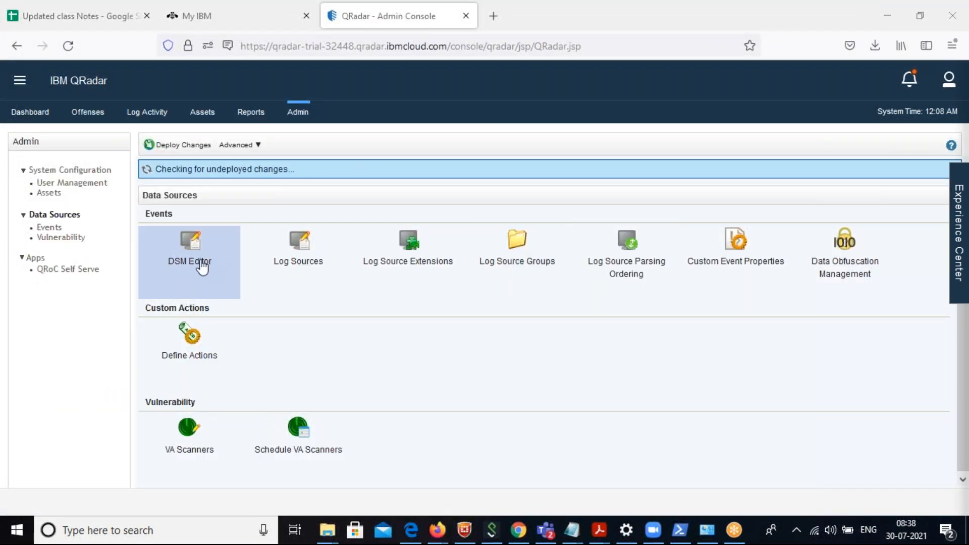
Reopen the DSM Editor, filter the log source types by "cisco", and select Cisco ACE Firewall.
{"action": "left_click", "coordinate": [189, 261]}
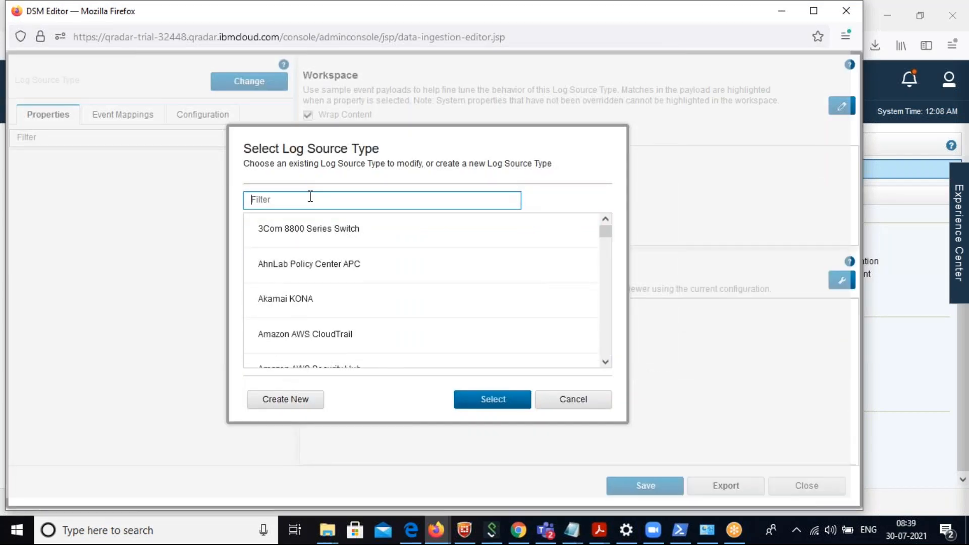
{"action": "type", "text": "cisco"}
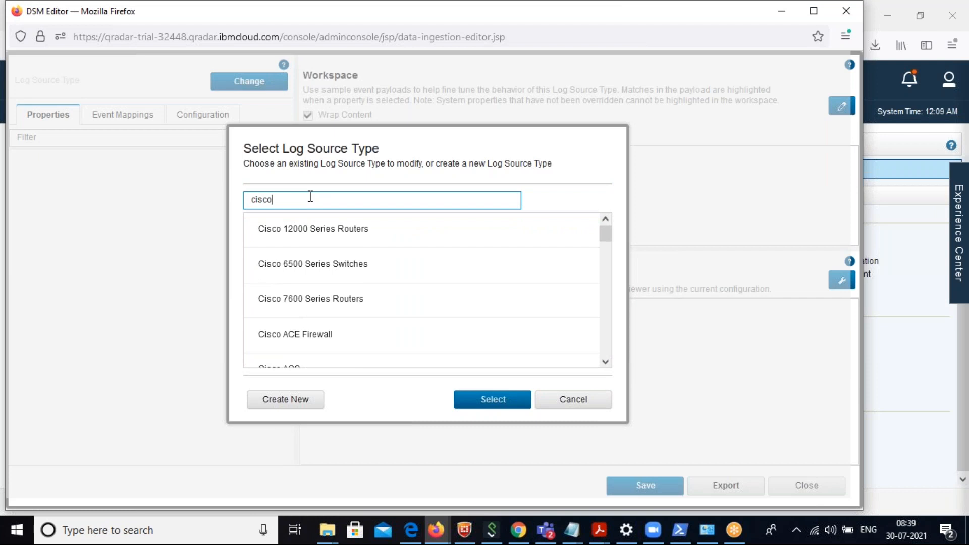
{"action": "left_click", "coordinate": [318, 338]}
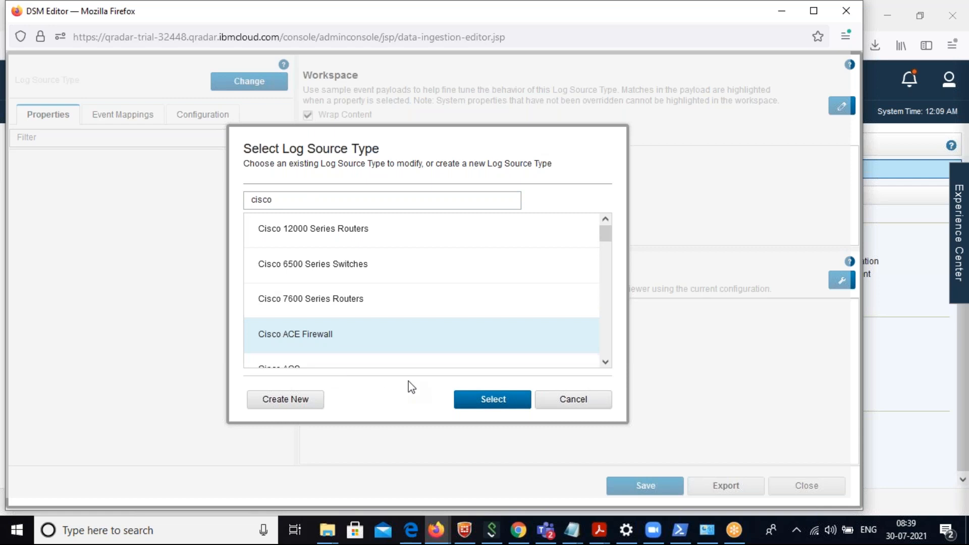
{"action": "left_click", "coordinate": [480, 400]}
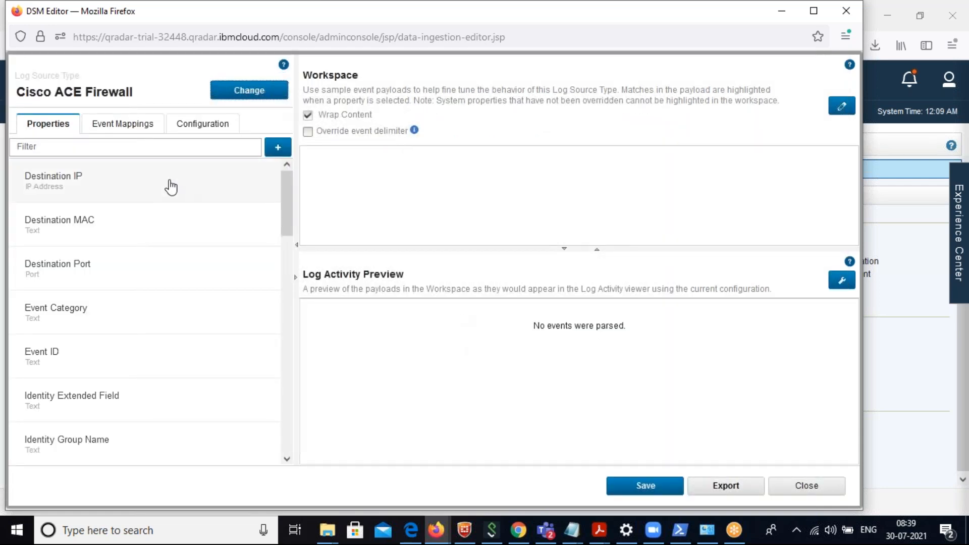
Review the Cisco ACE Firewall properties, including the Destination IP, Destination Port and Event Category configurations, and close the DSM Editor.
{"action": "left_click", "coordinate": [98, 199]}
{"action": "left_click", "coordinate": [90, 281]}
{"action": "left_click", "coordinate": [76, 308]}
{"action": "left_click", "coordinate": [66, 411]}
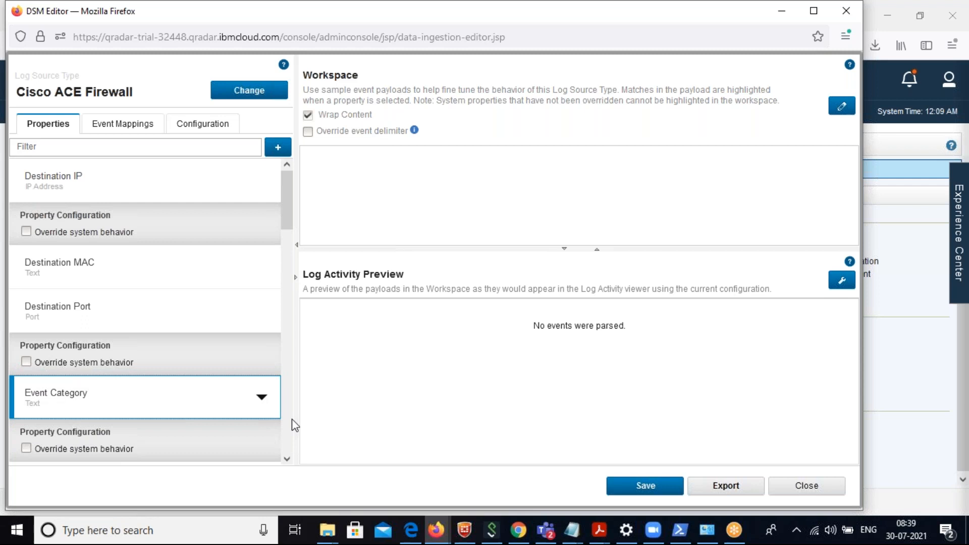
{"action": "scroll", "coordinate": [291, 418], "scroll_direction": "down", "scroll_amount": 15}
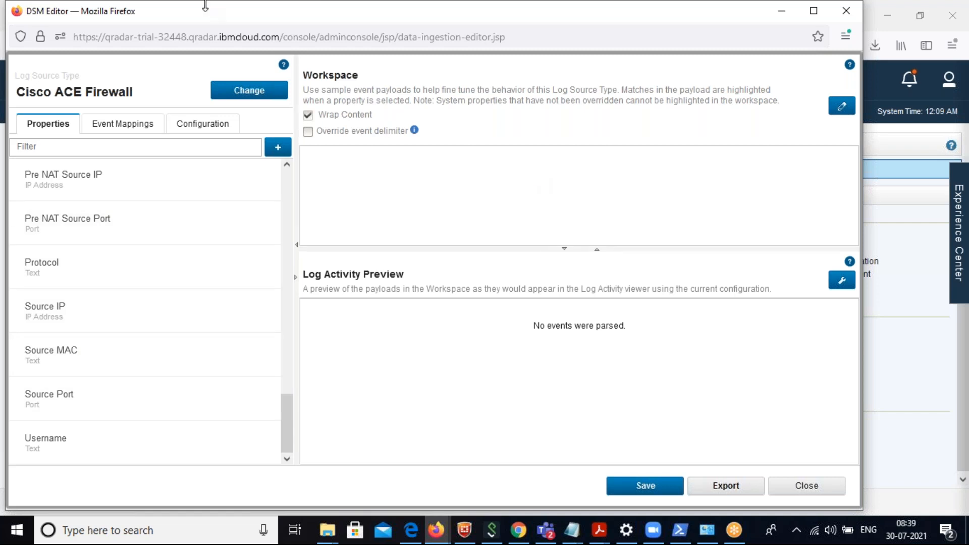
{"action": "left_click_drag", "start_coordinate": [203, 13], "coordinate": [300, 119]}
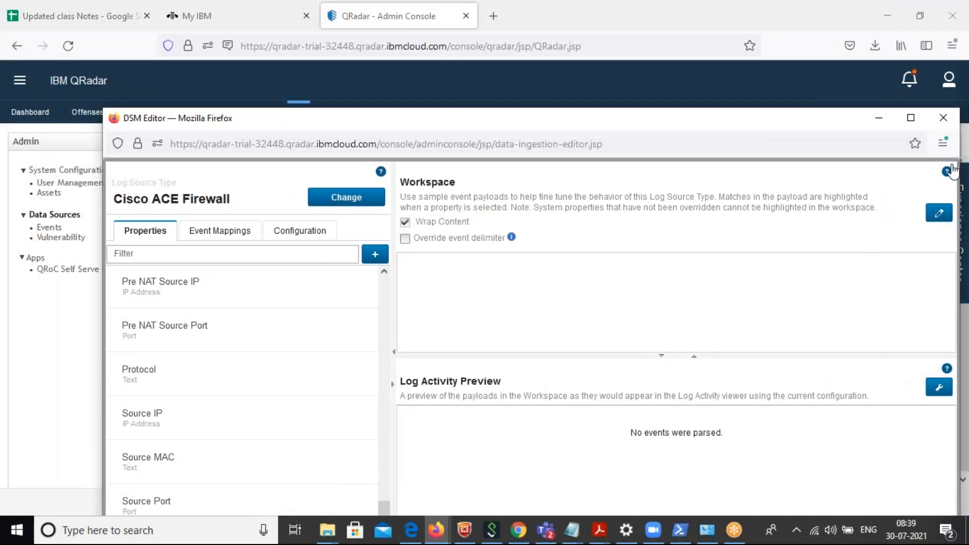
{"action": "left_click", "coordinate": [943, 119]}
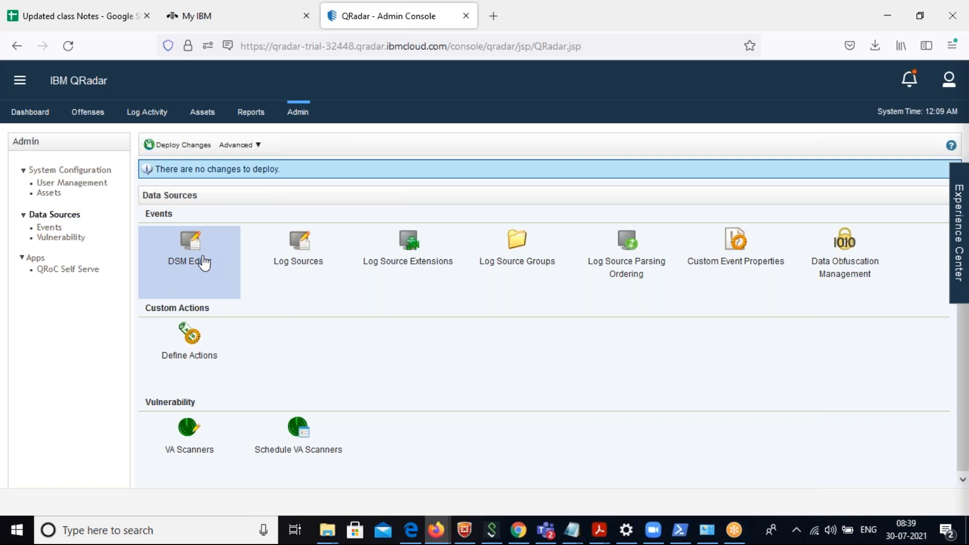
Open Log Sources, view the download page for the QRadar Log Source Management app, and close its window.
{"action": "left_click", "coordinate": [295, 261]}
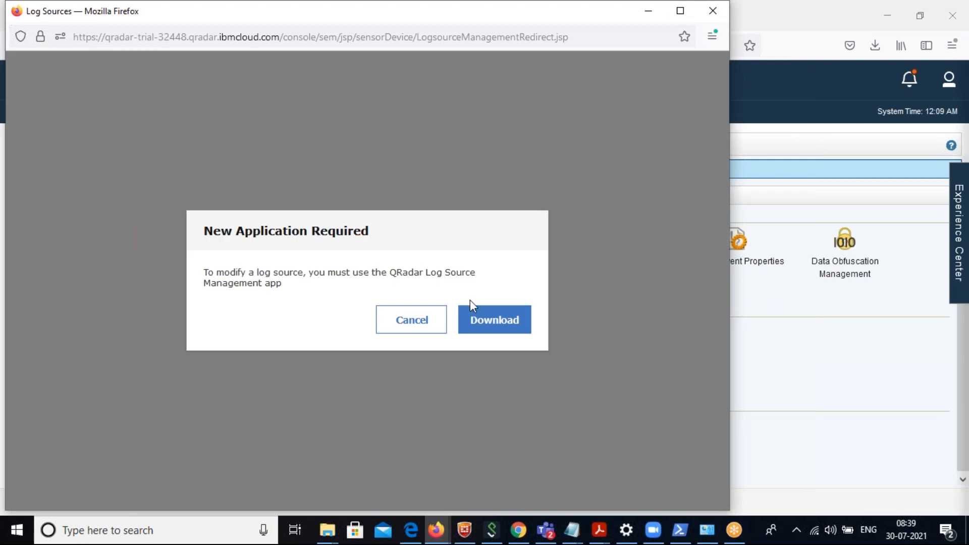
{"action": "left_click", "coordinate": [485, 322]}
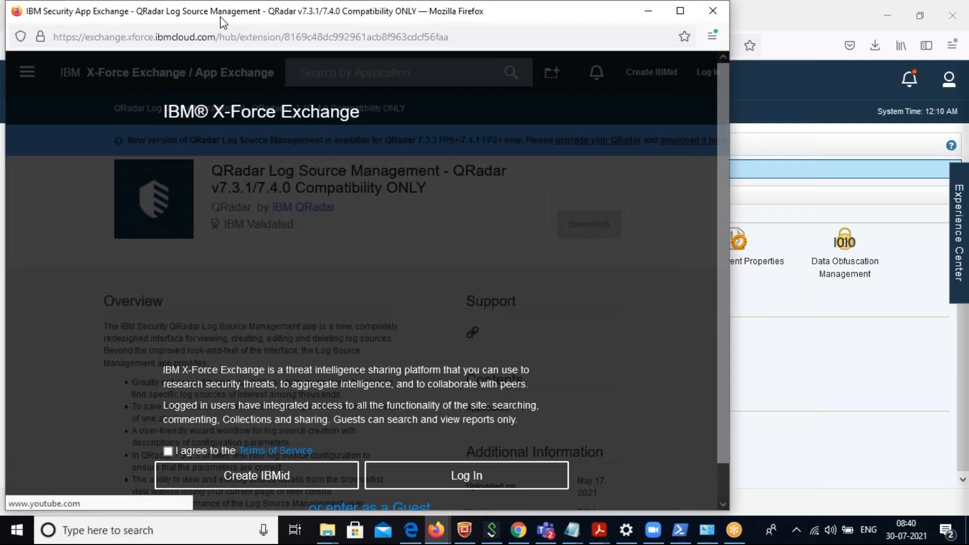
{"action": "left_click_drag", "start_coordinate": [249, 14], "coordinate": [383, 165]}
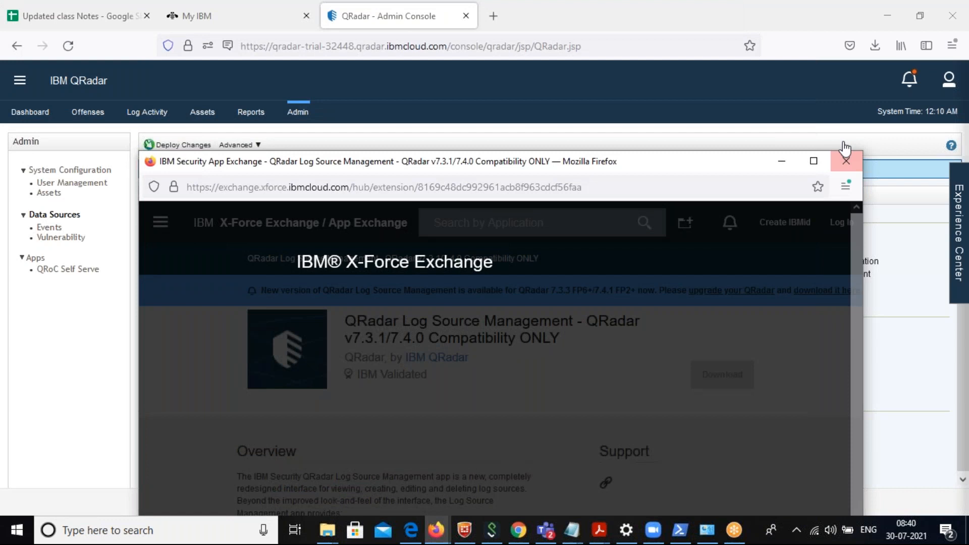
{"action": "left_click", "coordinate": [847, 161]}
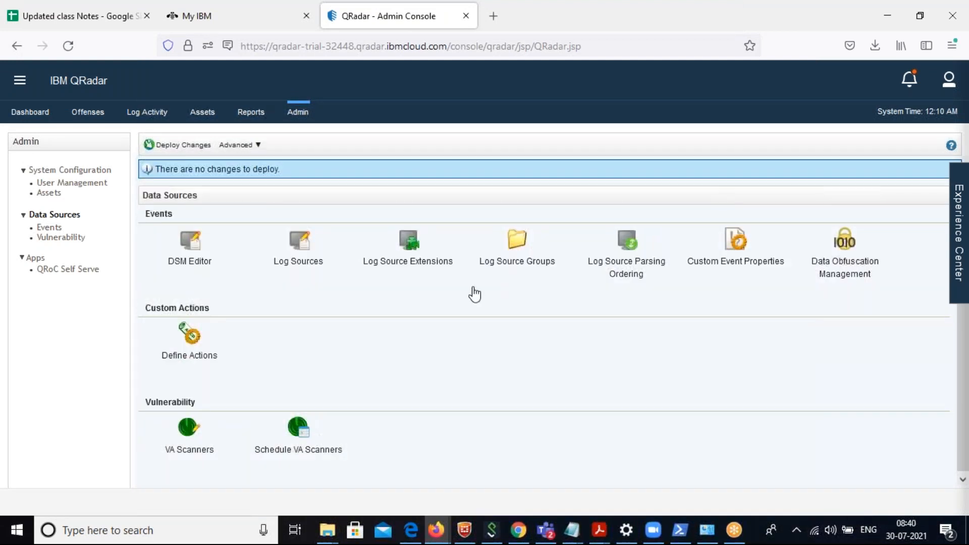
Return to the Log Source Management app's download page, try to enter X-Force Exchange as a guest, and close the window.
{"action": "left_click", "coordinate": [313, 248]}
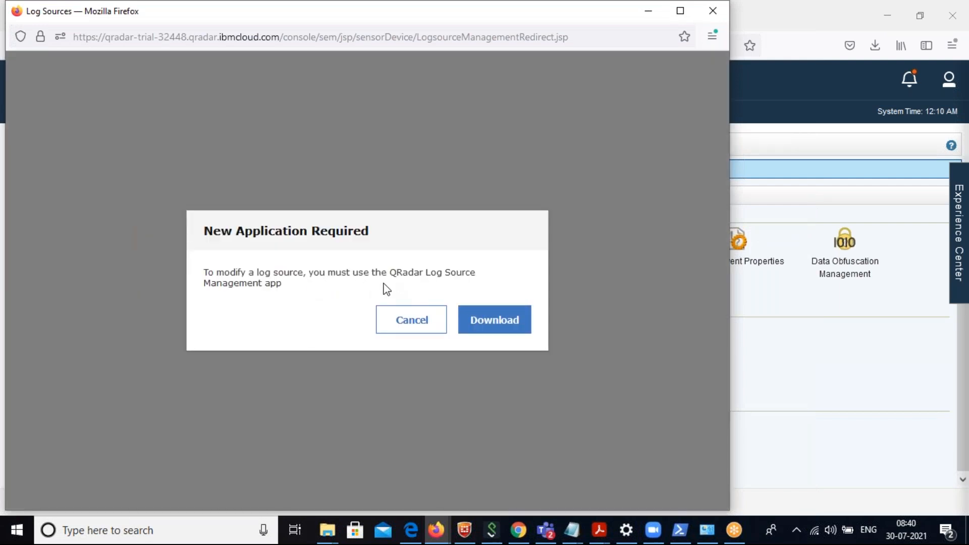
{"action": "left_click", "coordinate": [494, 327]}
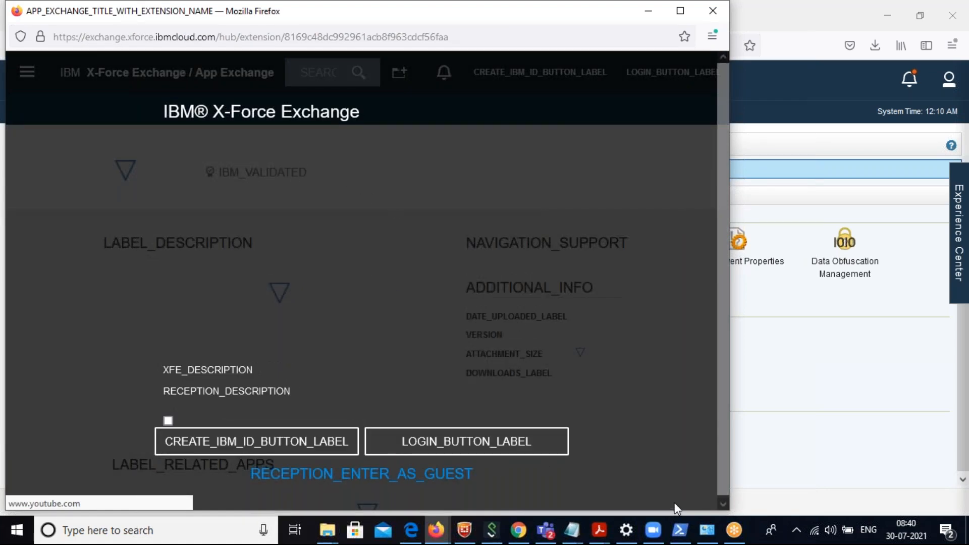
{"action": "left_click", "coordinate": [326, 479]}
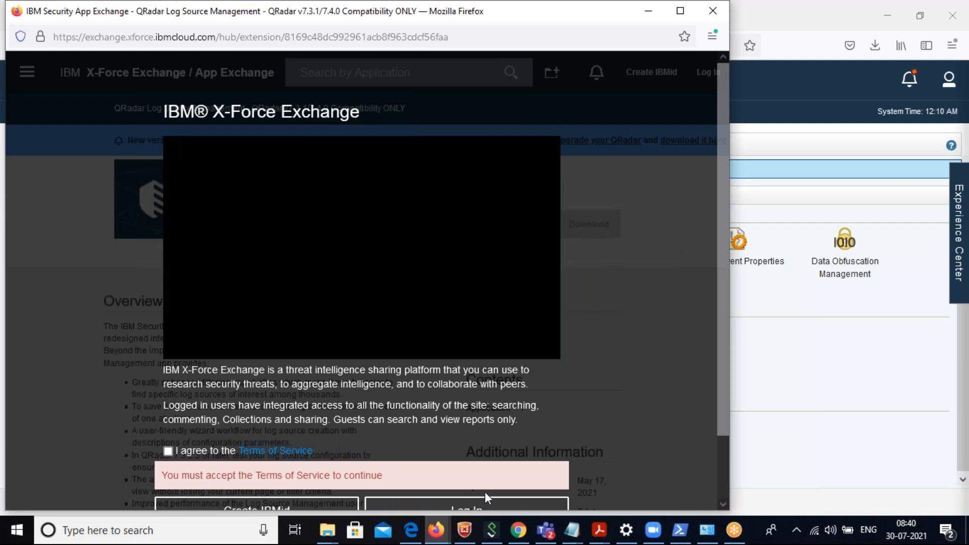
{"action": "left_click", "coordinate": [722, 471]}
{"action": "left_click", "coordinate": [371, 474]}
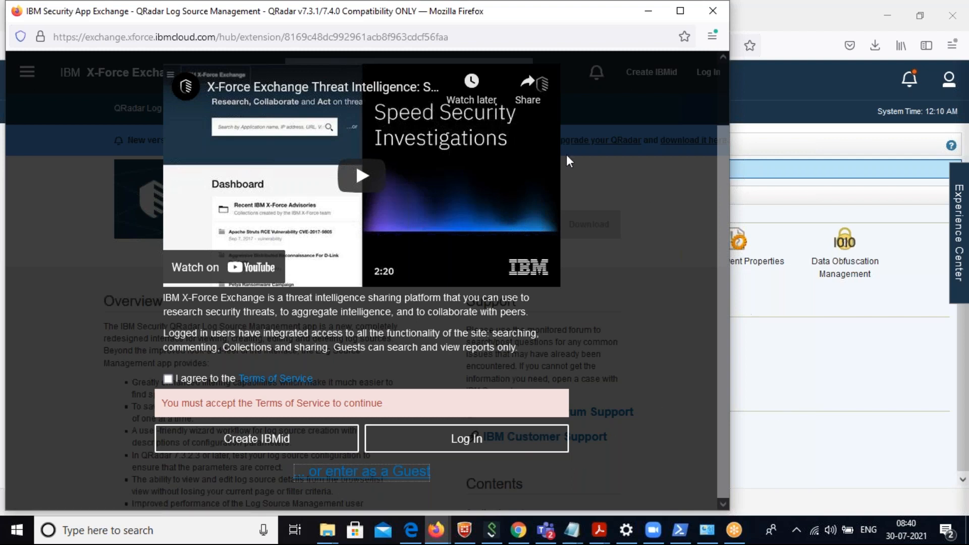
{"action": "left_click_drag", "start_coordinate": [257, 36], "coordinate": [363, 160]}
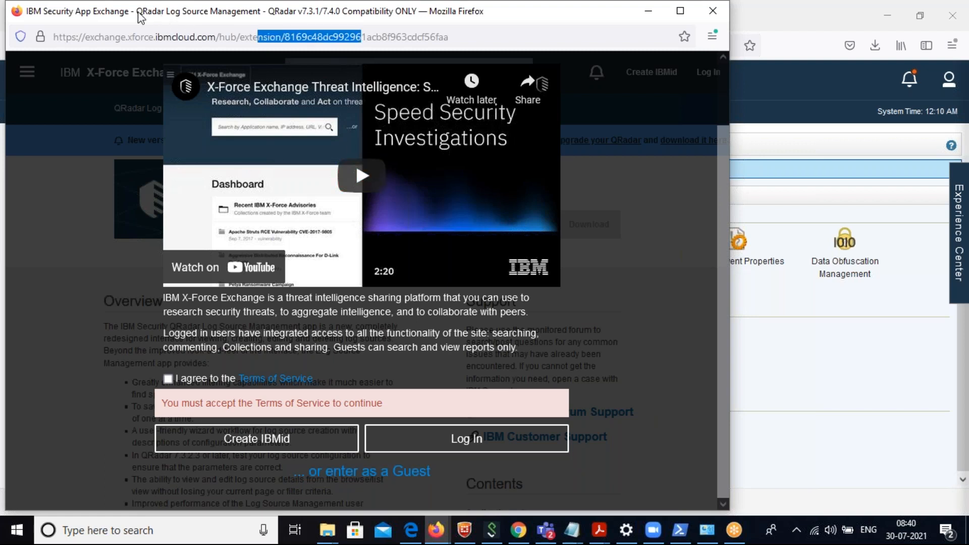
{"action": "left_click_drag", "start_coordinate": [139, 15], "coordinate": [259, 153]}
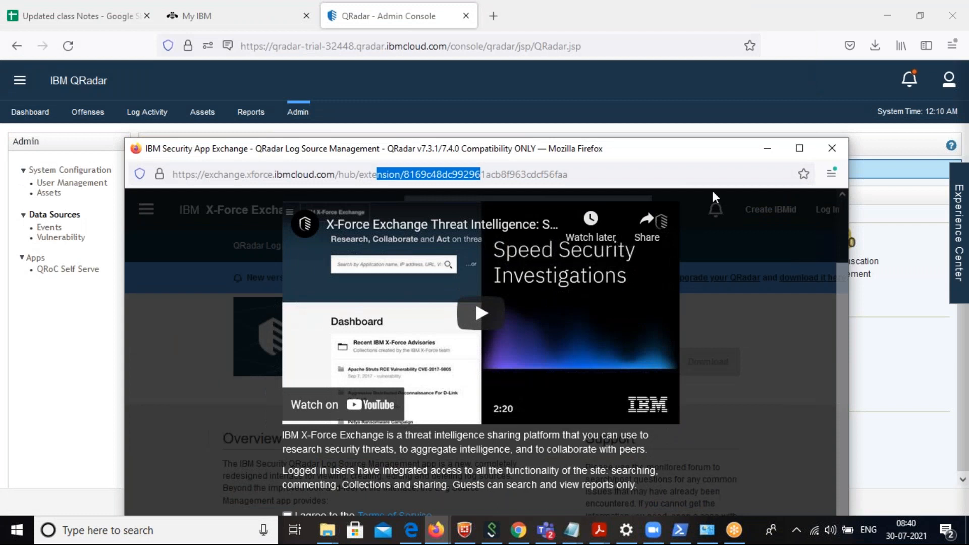
{"action": "left_click", "coordinate": [833, 150]}
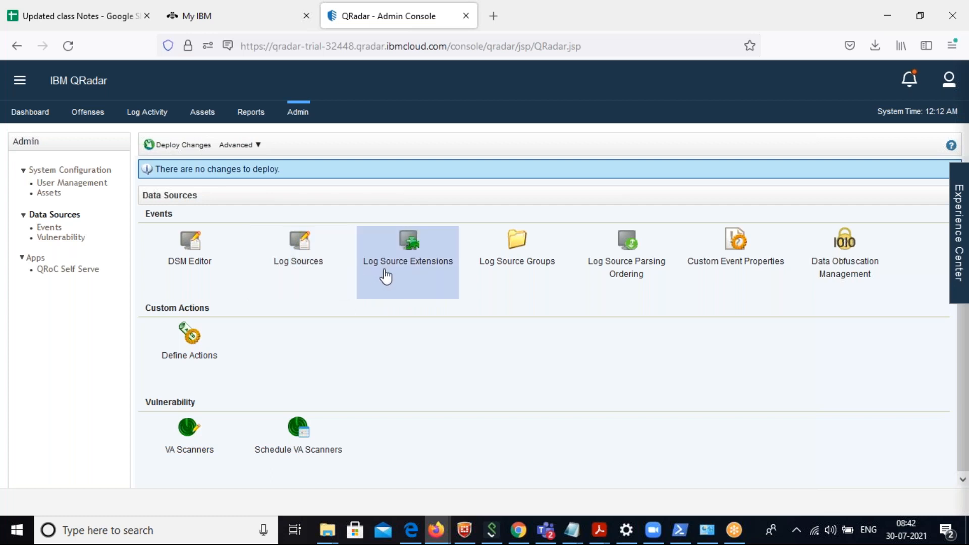
View the Log Source Extensions and the form for adding one, select the Akamai KONA log source type, and close the window without saving.
{"action": "left_click", "coordinate": [419, 263]}
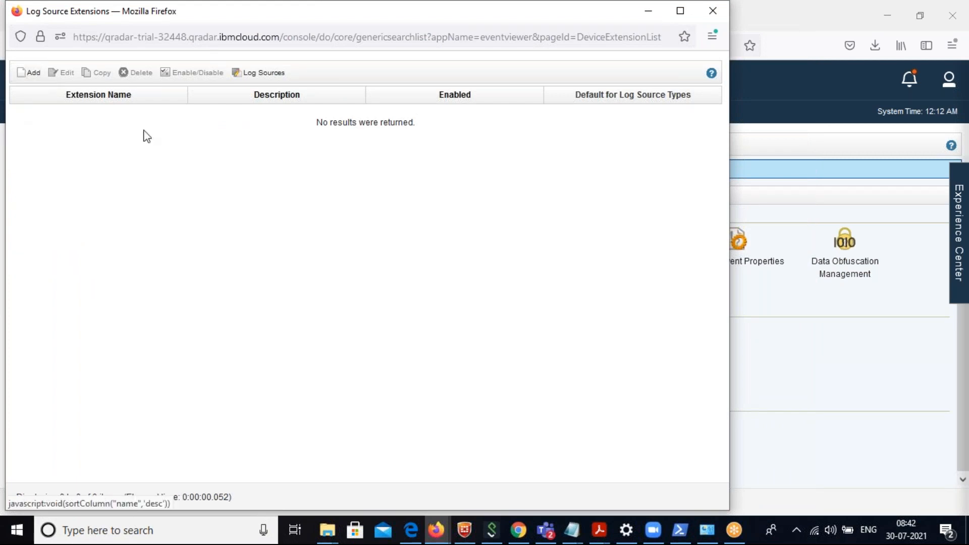
{"action": "left_click", "coordinate": [32, 73]}
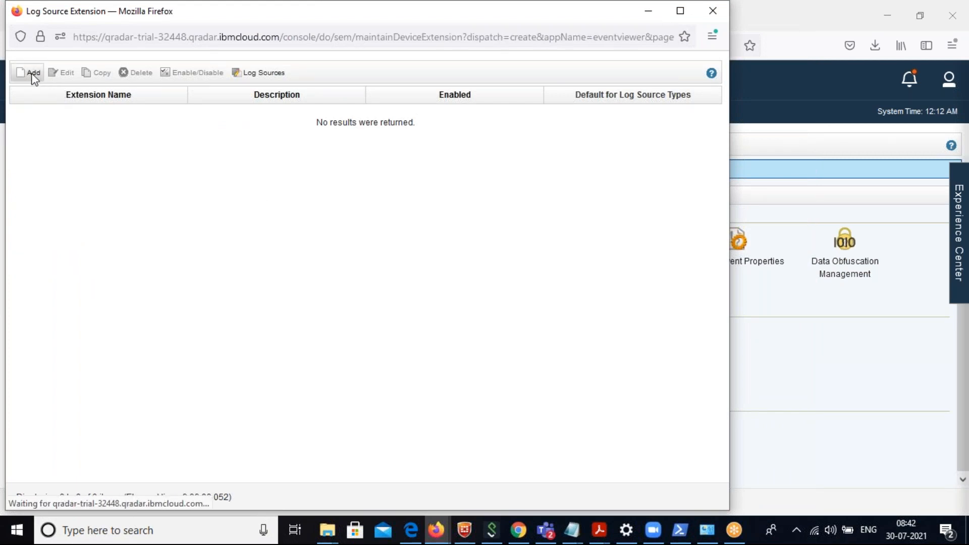
{"action": "left_click", "coordinate": [322, 96]}
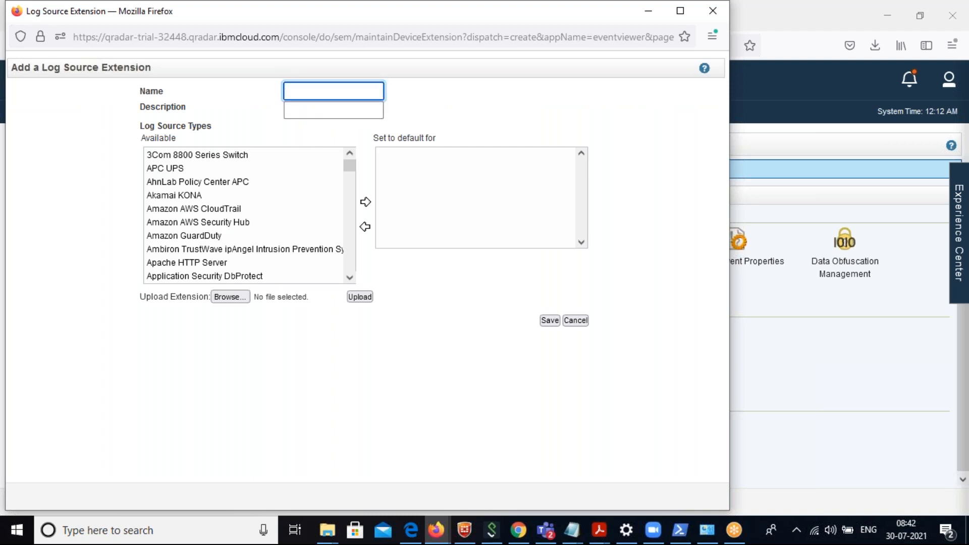
{"action": "left_click", "coordinate": [188, 194]}
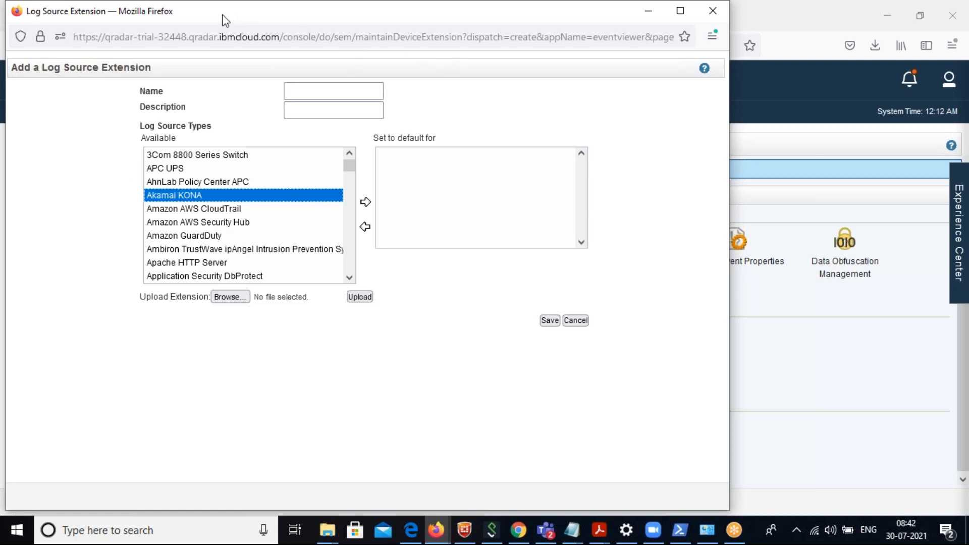
{"action": "left_click_drag", "start_coordinate": [230, 20], "coordinate": [322, 142]}
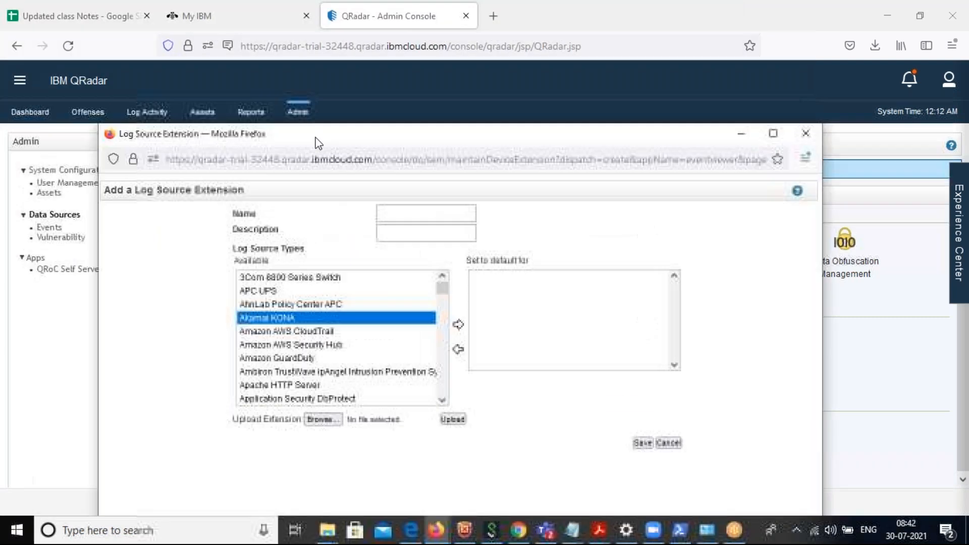
{"action": "left_click", "coordinate": [804, 134]}
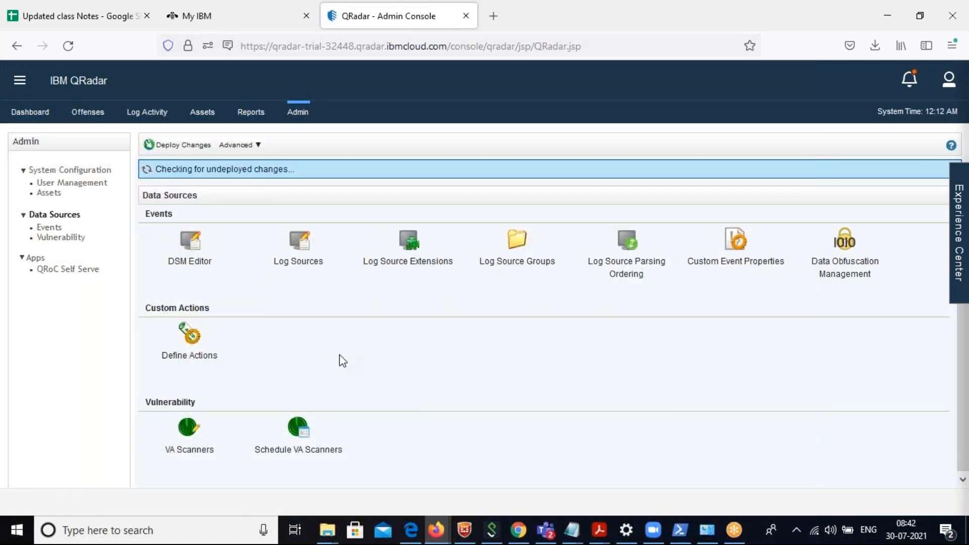
Create a log source group named "Firewall Manager" under All Log Source Groups with the description "Managing of all the firewalls".
{"action": "left_click", "coordinate": [533, 259]}
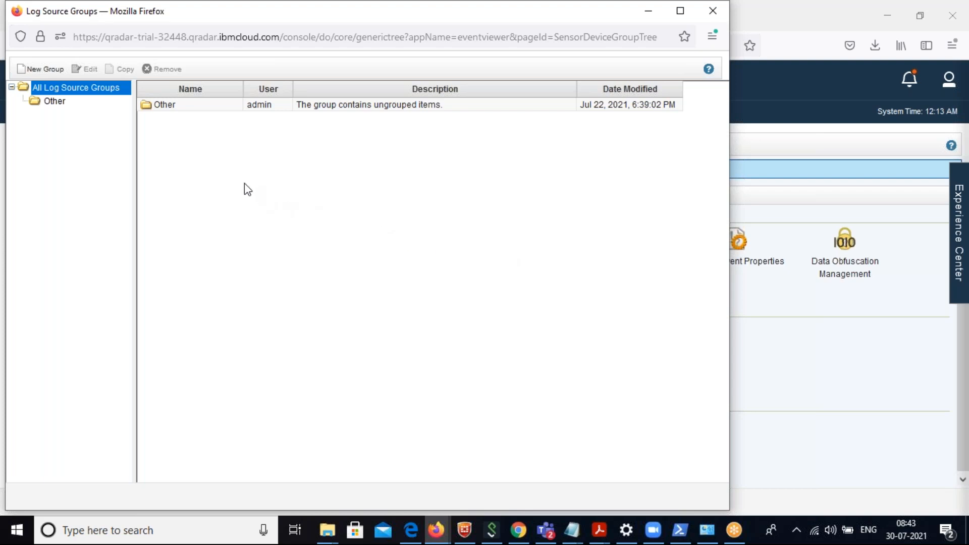
{"action": "left_click", "coordinate": [44, 70]}
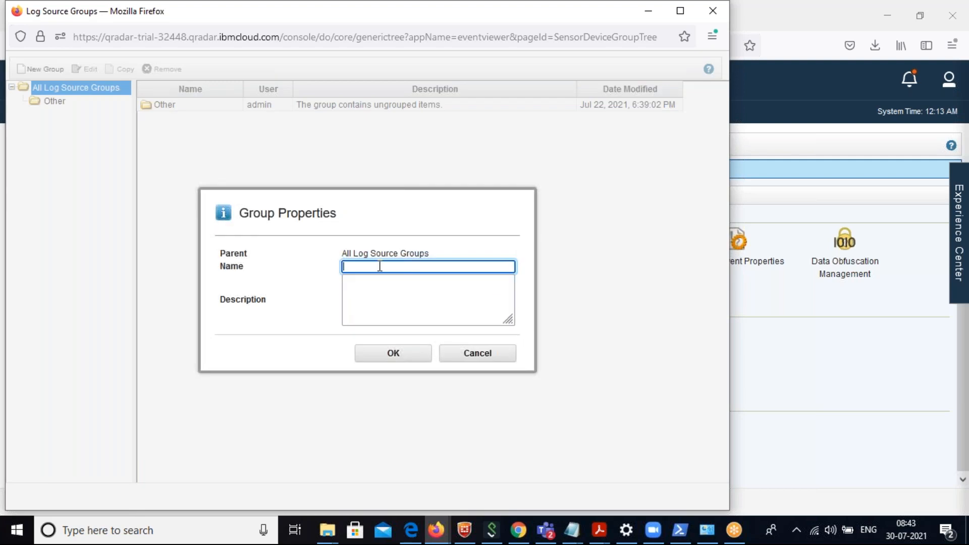
{"action": "type", "text": "Firewall ManagerMa"}
{"action": "key", "text": "BackSpace"}
{"action": "key", "text": "BackSpace"}
{"action": "left_click", "coordinate": [378, 298]}
{"action": "type", "text": "Managing of all the firewalls"}
{"action": "left_click", "coordinate": [394, 361]}
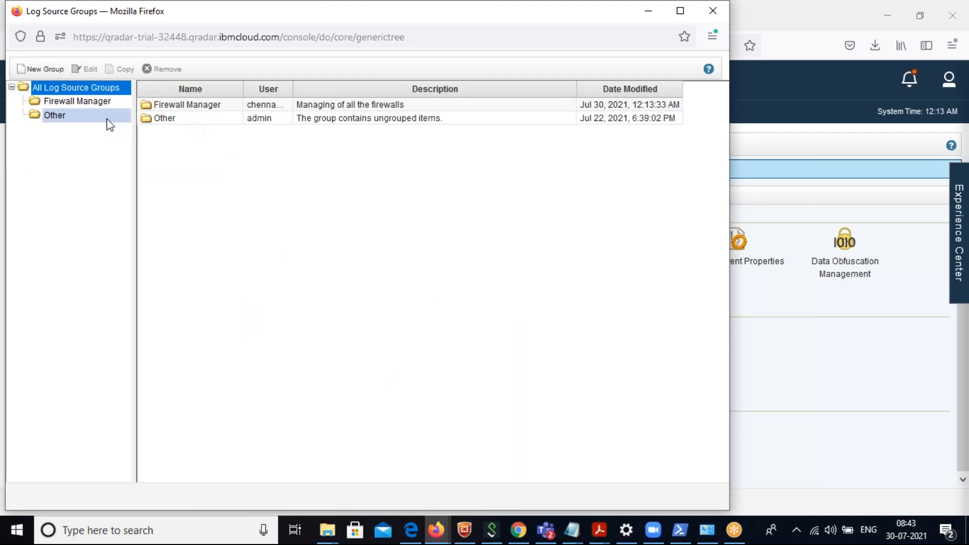
View the contents of the Firewall Manager group and close the Log Source Groups window.
{"action": "left_click", "coordinate": [87, 105]}
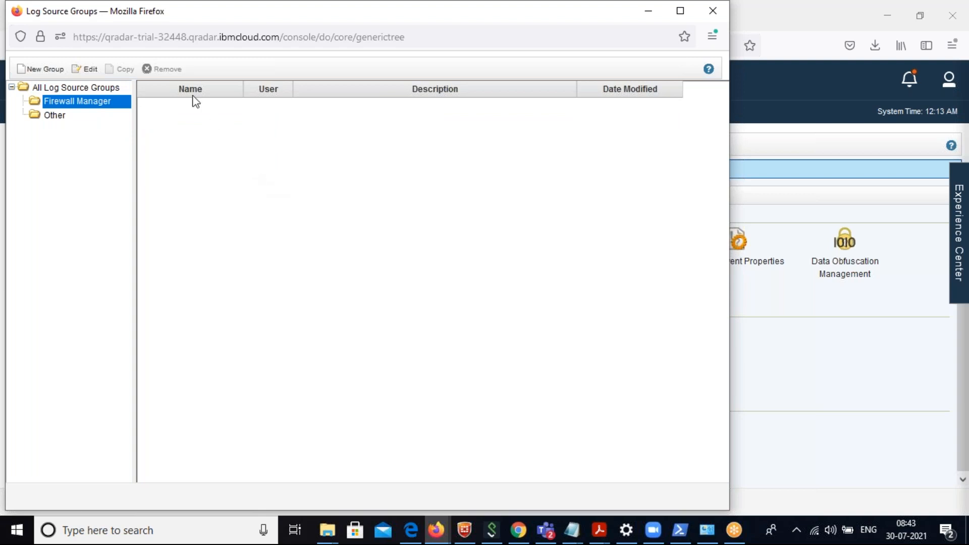
{"action": "left_click_drag", "start_coordinate": [158, 19], "coordinate": [218, 81]}
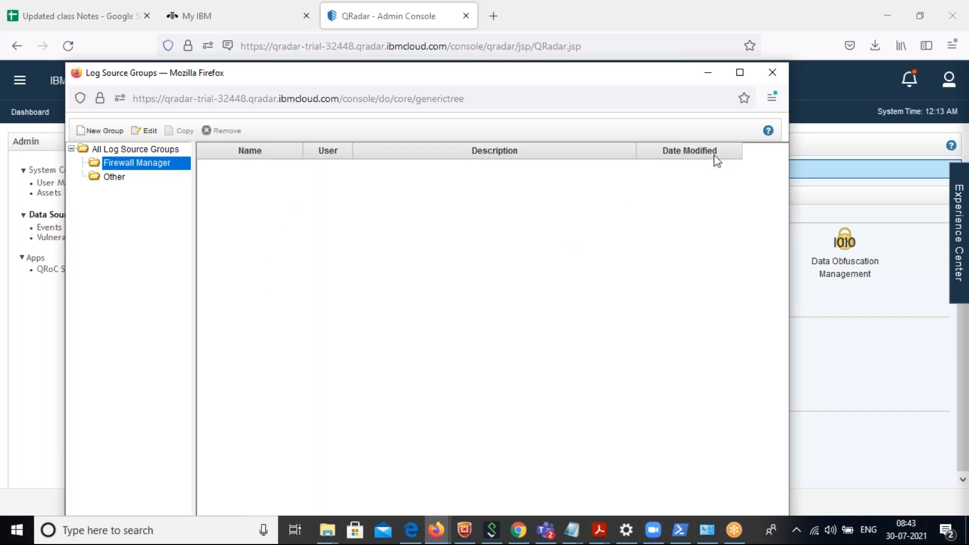
{"action": "left_click", "coordinate": [774, 73]}
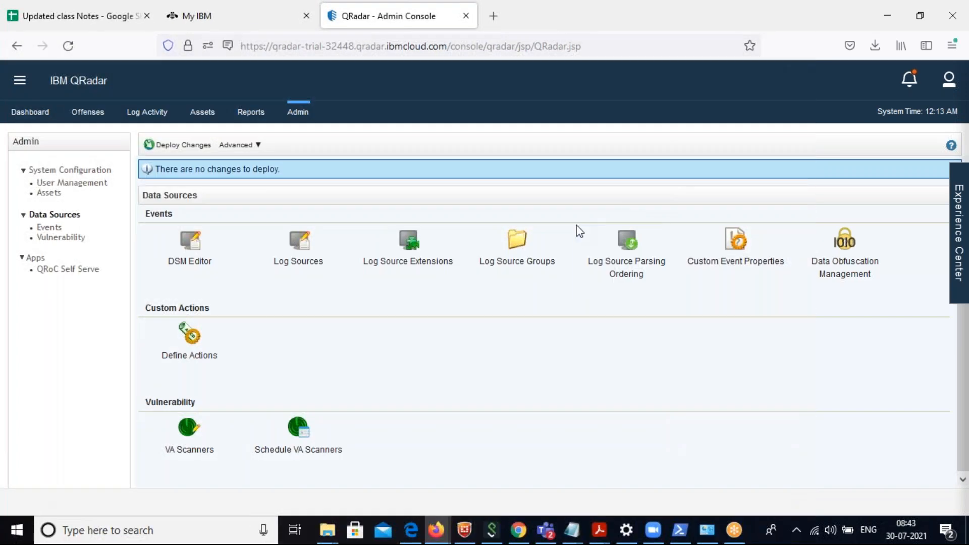
Open Log Source Parsing Ordering and select the LinuxServer @ redhat1 log source to examine its configuration.
{"action": "left_click", "coordinate": [635, 261]}
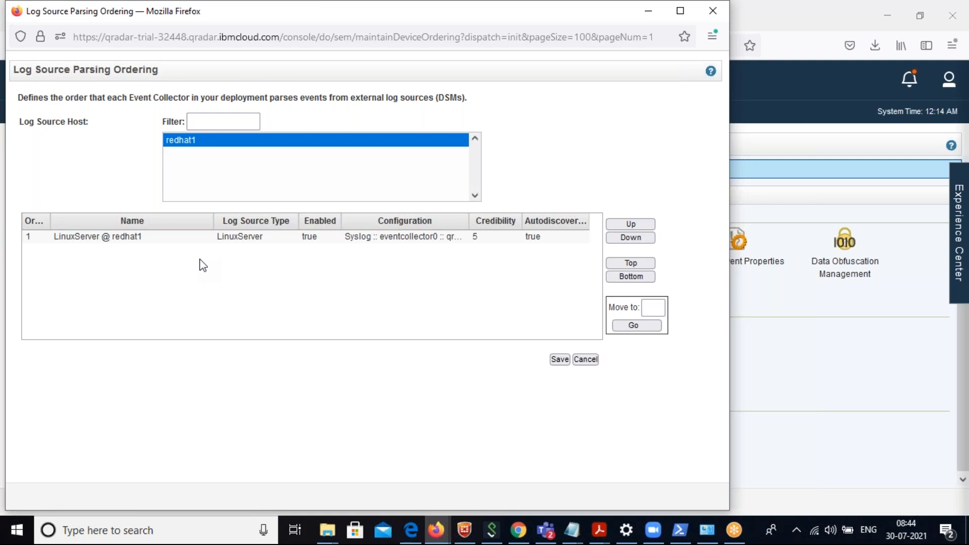
{"action": "left_click", "coordinate": [415, 242]}
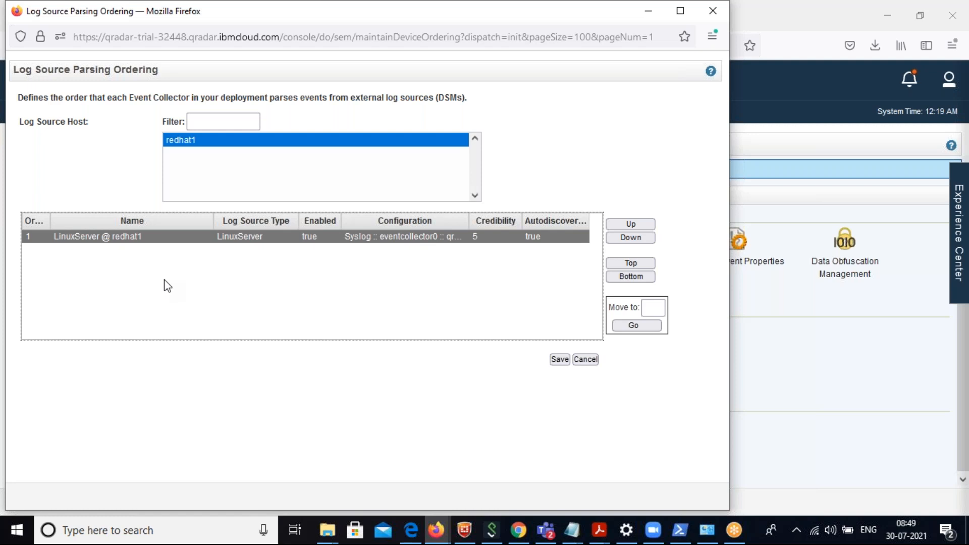
Close Log Source Parsing Ordering without saving and examine the time range options for viewing events in Log Activity.
{"action": "left_click", "coordinate": [586, 359]}
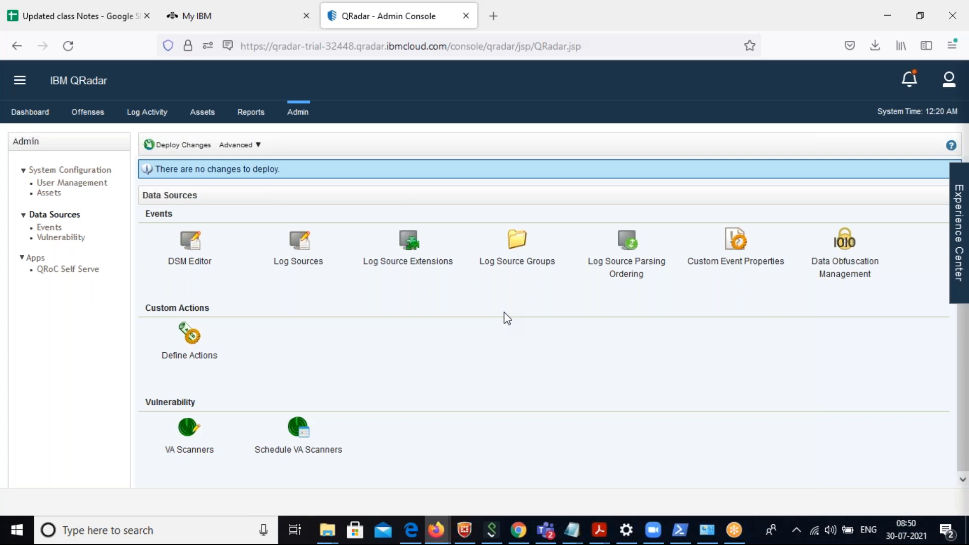
{"action": "left_click", "coordinate": [150, 114]}
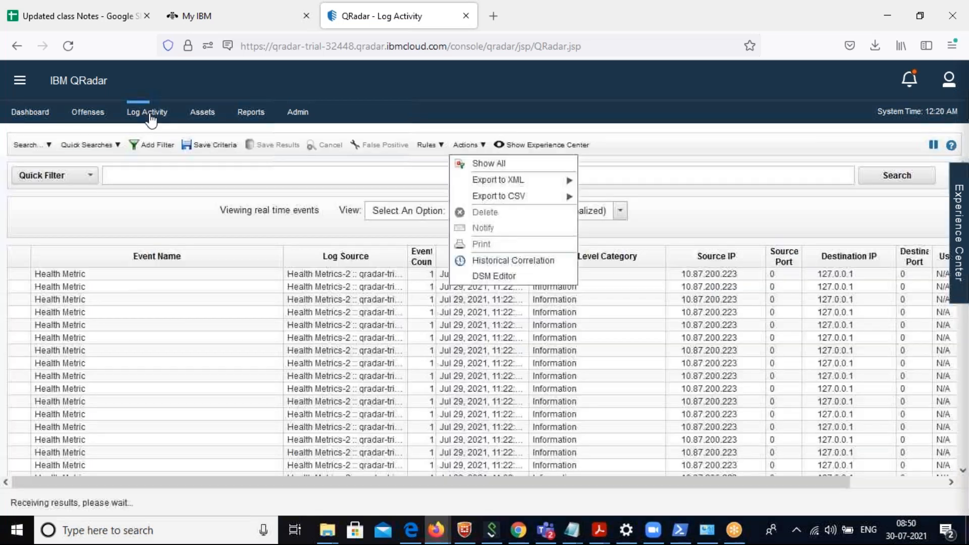
{"action": "left_click", "coordinate": [376, 213]}
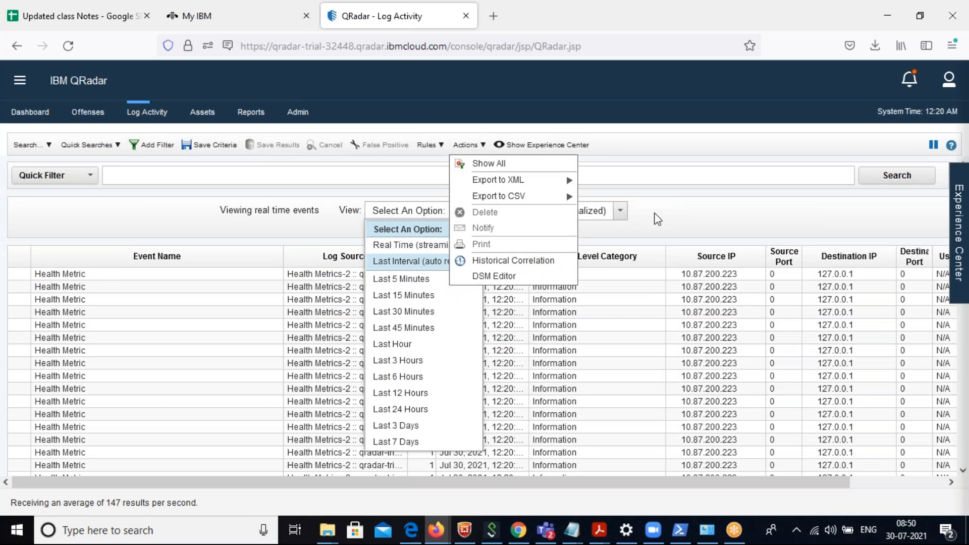
{"action": "left_click", "coordinate": [753, 153]}
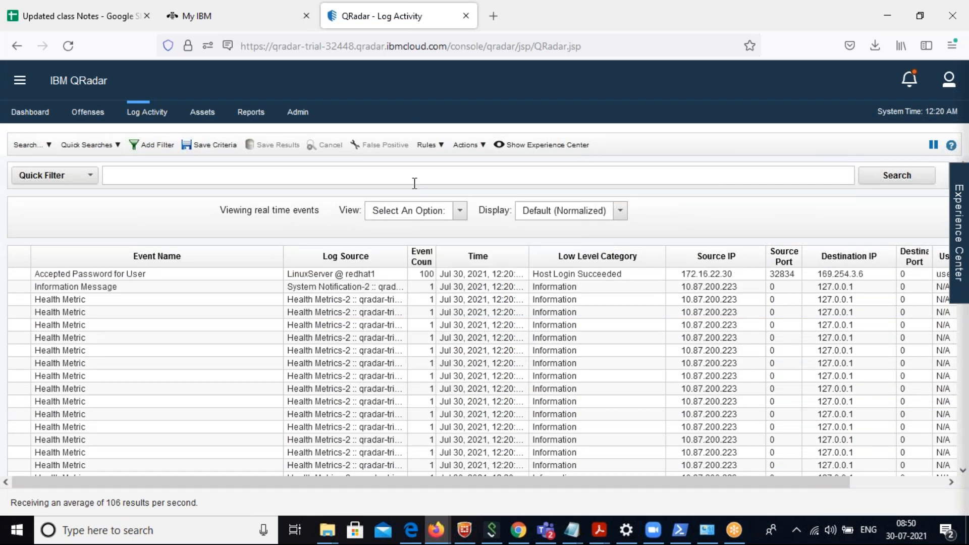
{"action": "left_click", "coordinate": [459, 211]}
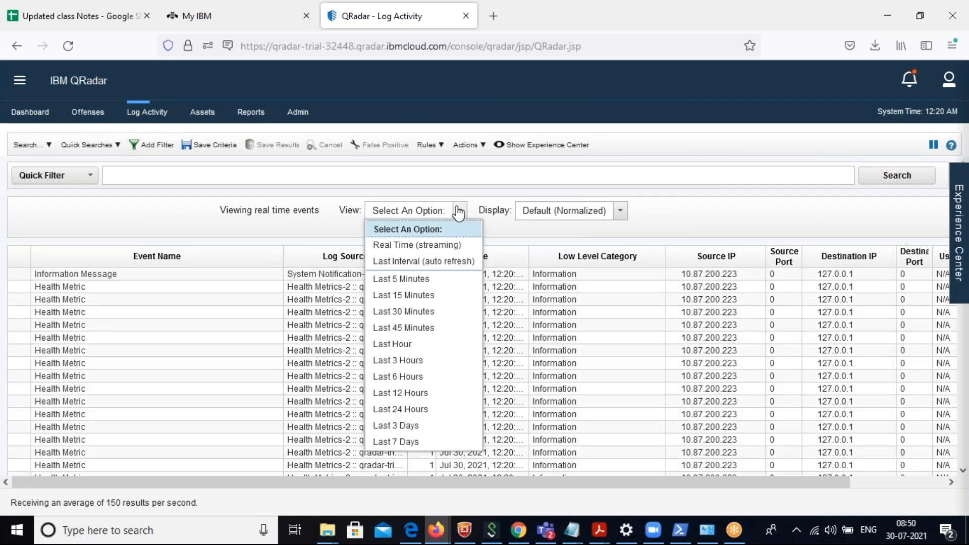
View the Log Activity events as Raw Events, restore the Default (Normalized) display, and return to the Admin section.
{"action": "left_click", "coordinate": [621, 213]}
{"action": "left_click", "coordinate": [580, 259]}
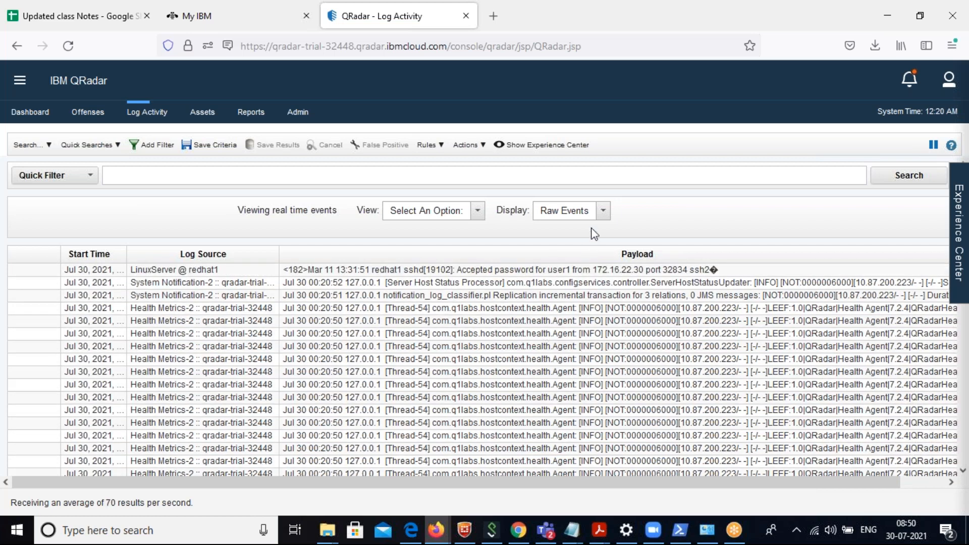
{"action": "left_click", "coordinate": [602, 221]}
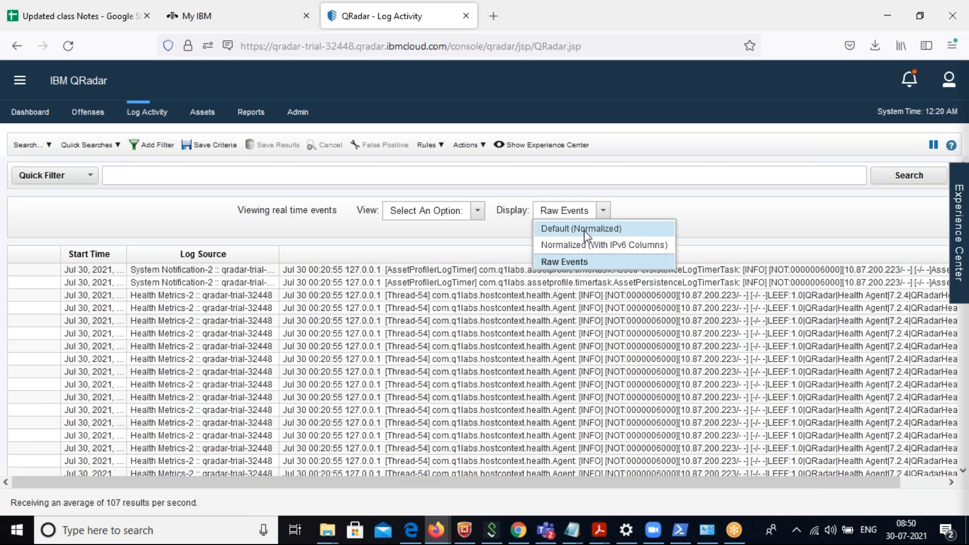
{"action": "left_click", "coordinate": [583, 231]}
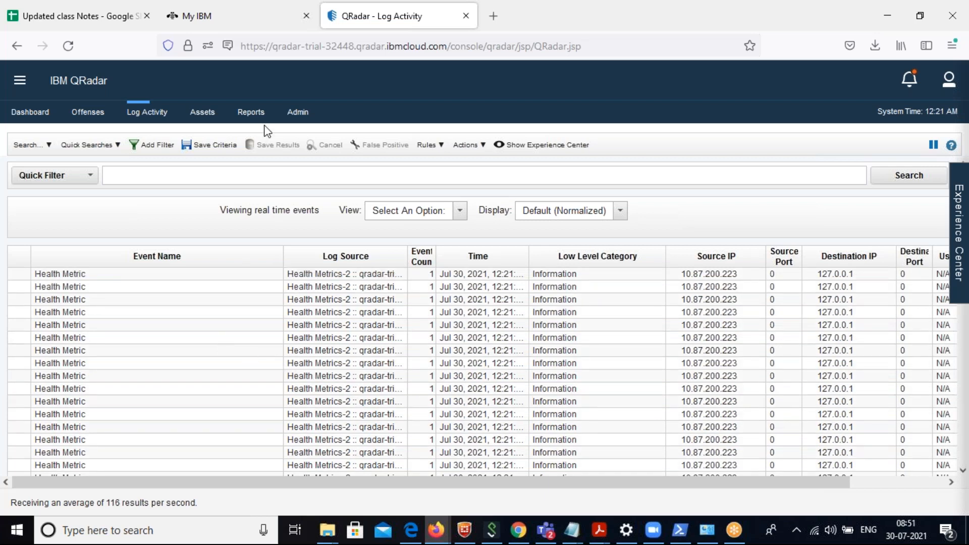
{"action": "left_click", "coordinate": [297, 113]}
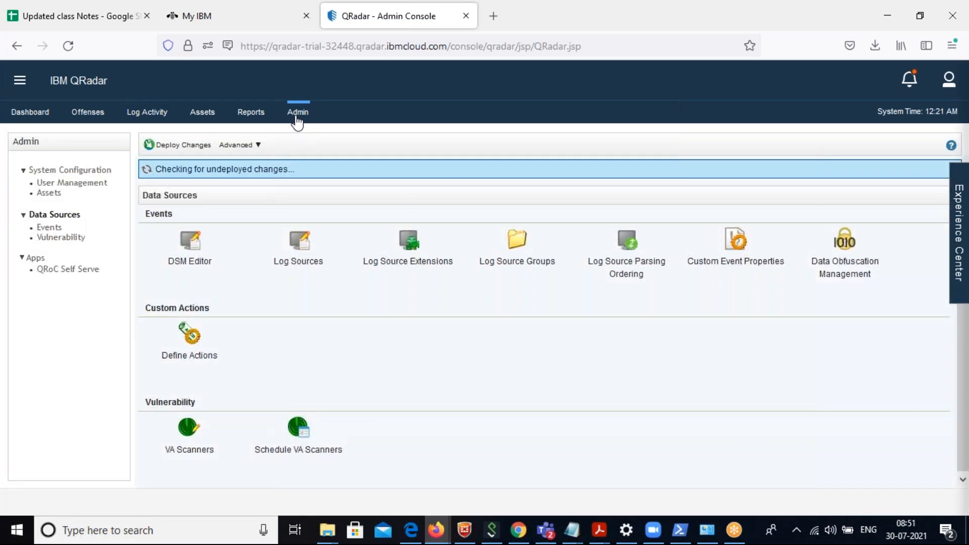